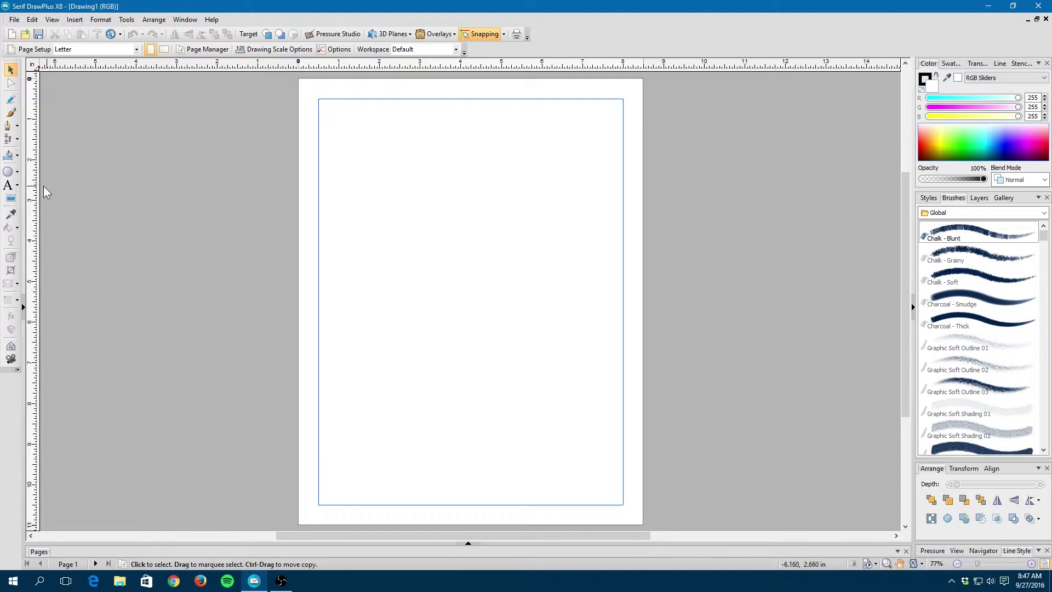
- Draw a Quick Badge shield about 4.4 by 4.9 in in the page's upper middle and set its style to 4
click(17, 172)
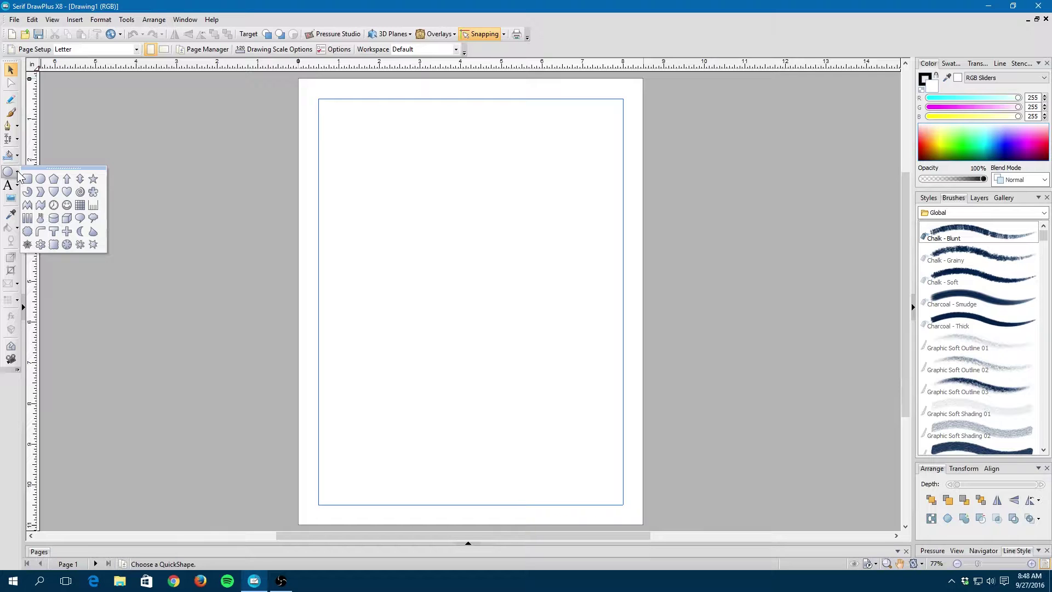
click(53, 191)
drag(365, 178, 546, 376)
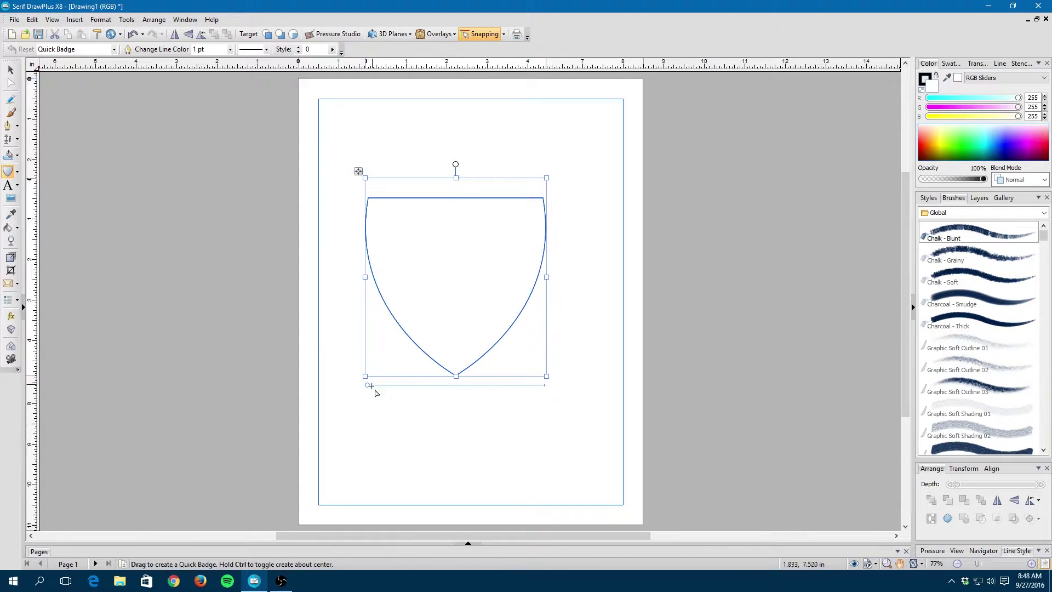
drag(368, 387, 534, 395)
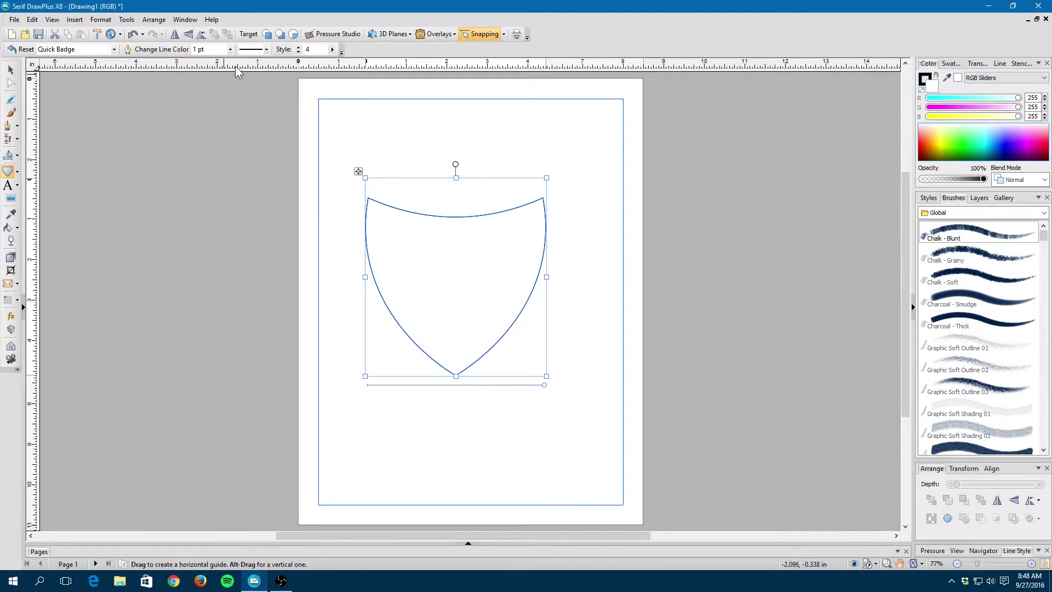
- Review the general options and the ruler and unit display preferences, then close them without changes
click(127, 20)
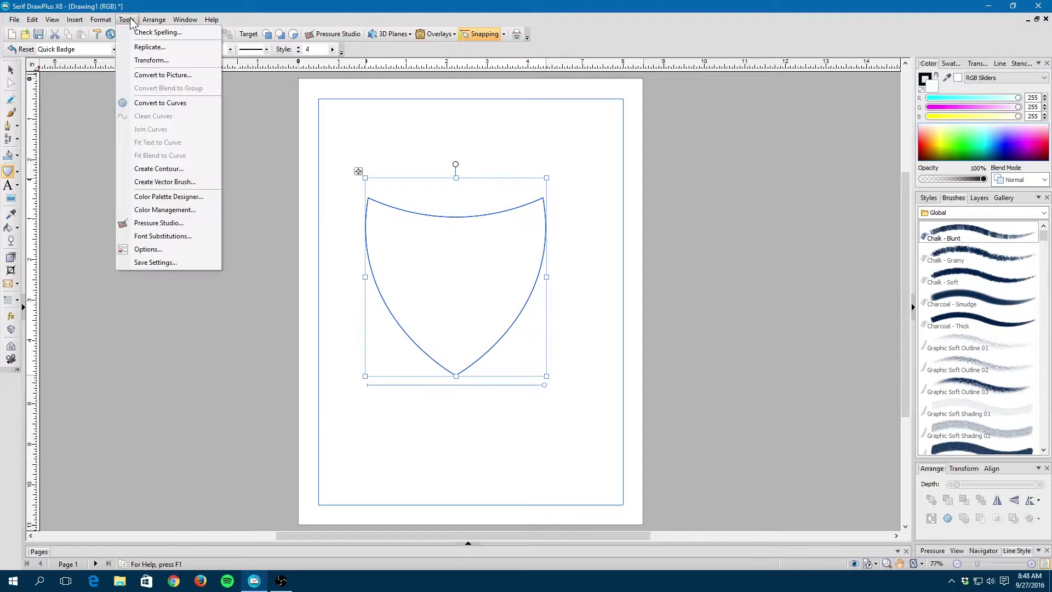
click(203, 251)
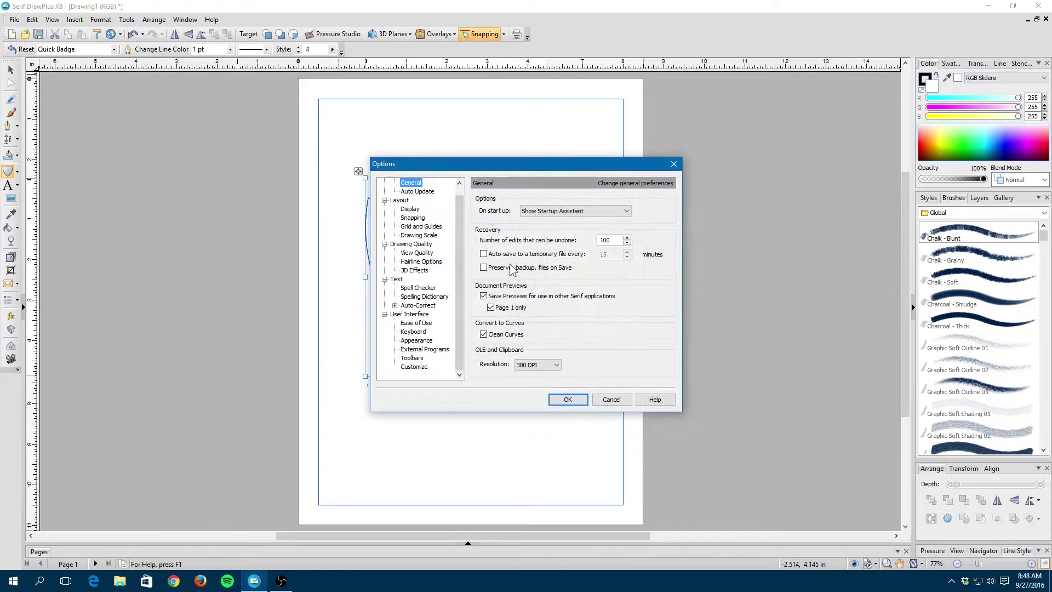
click(408, 209)
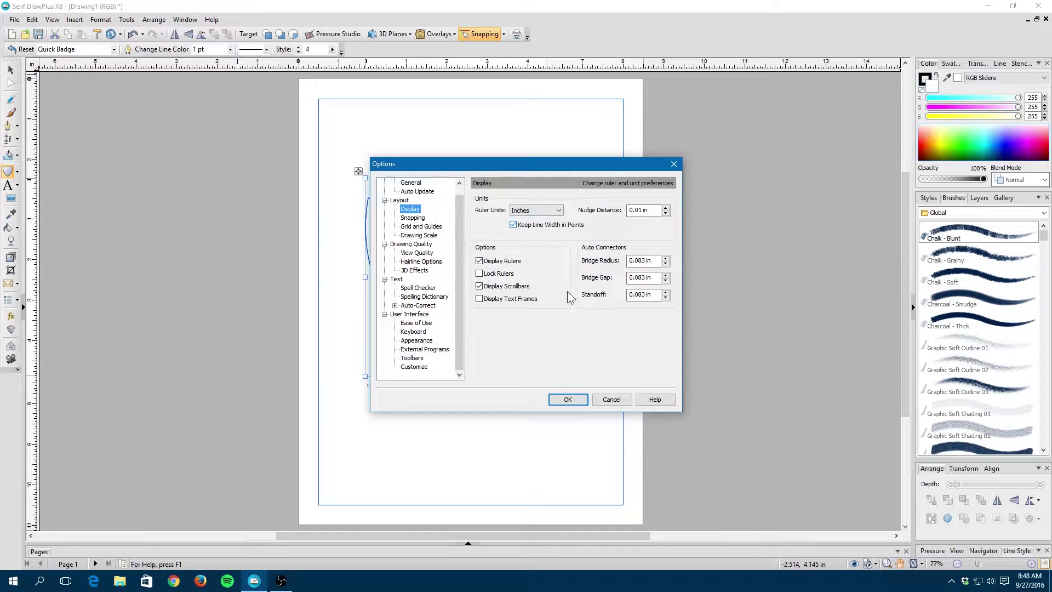
click(611, 399)
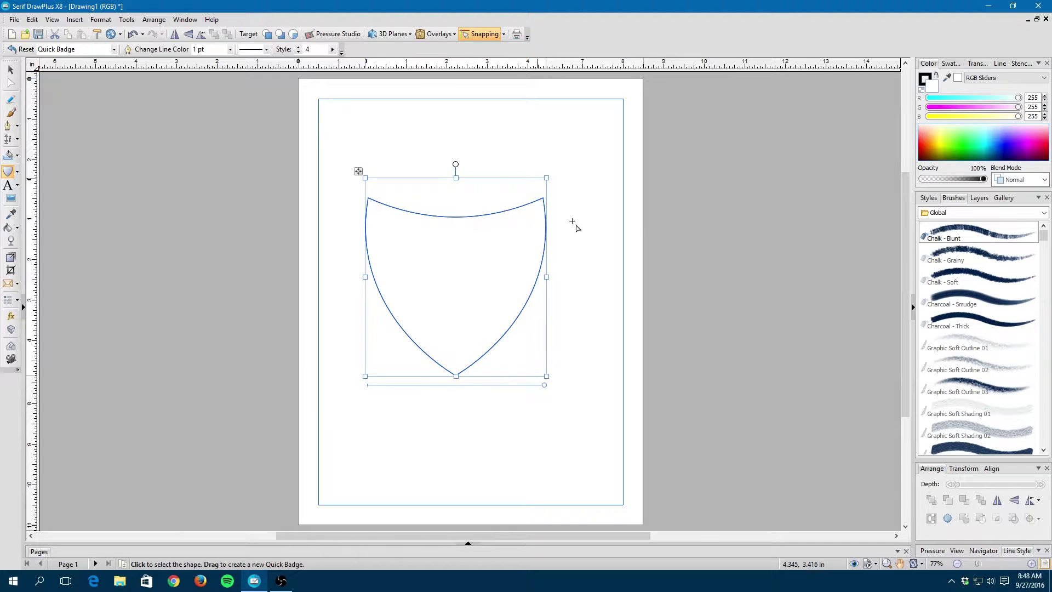
- Apply the Milky Way brush from the Galaxy category to the shield's outline and deselect the shield
click(999, 63)
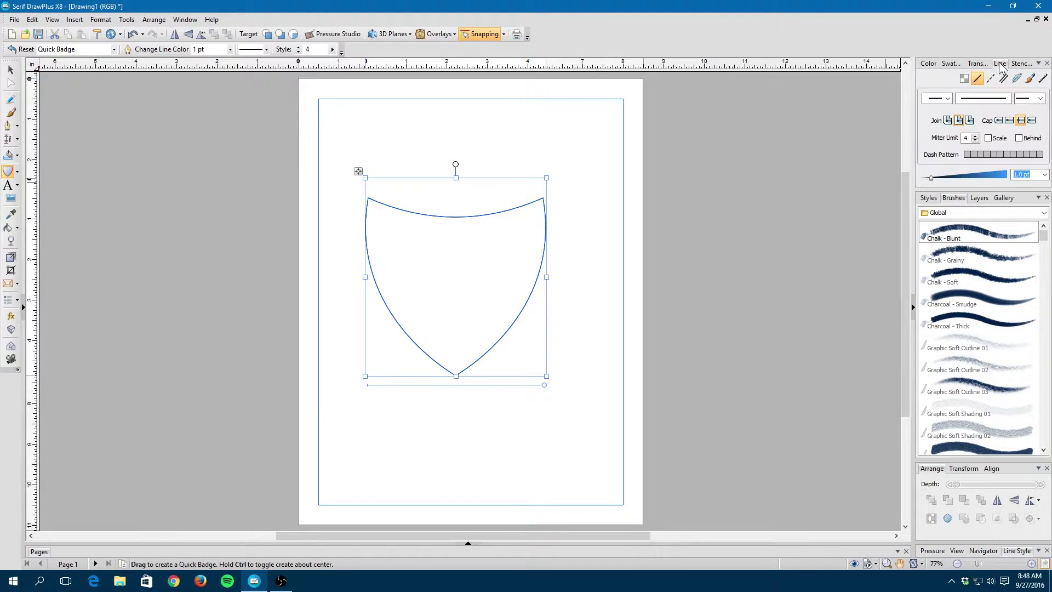
click(926, 200)
click(956, 199)
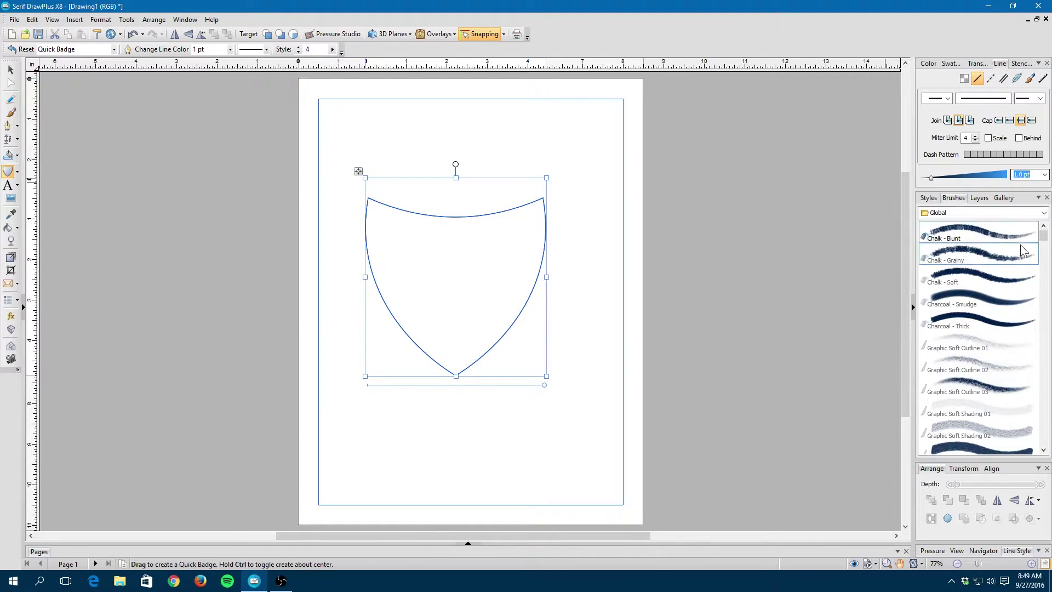
click(1043, 213)
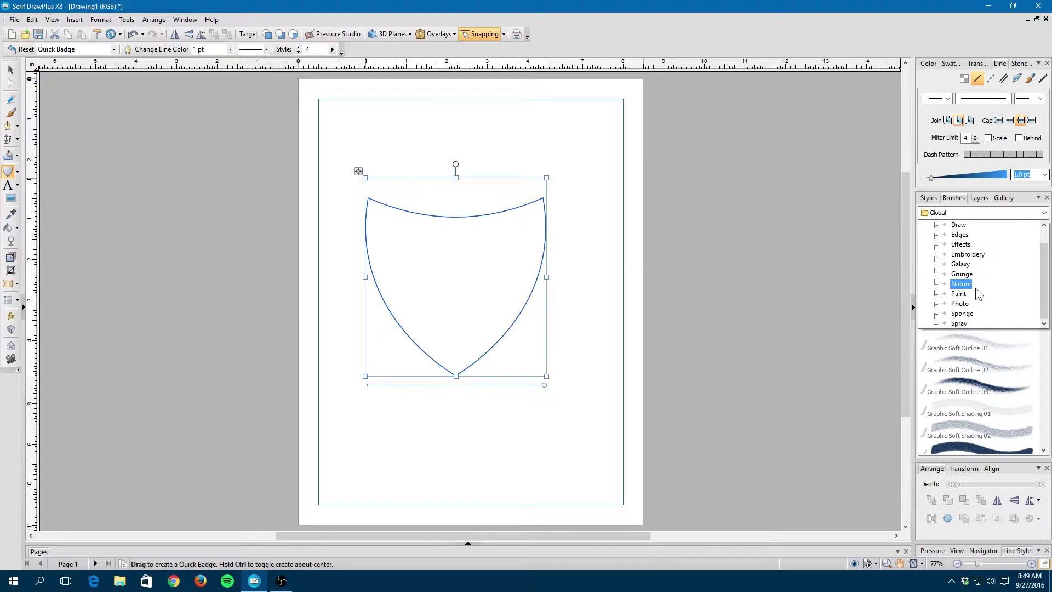
click(976, 268)
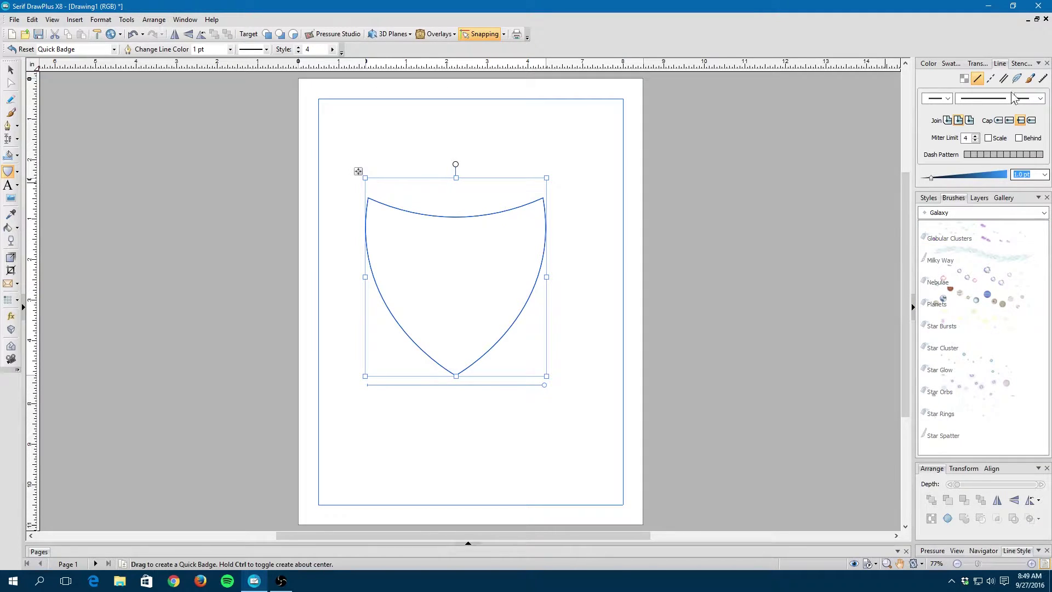
click(1030, 78)
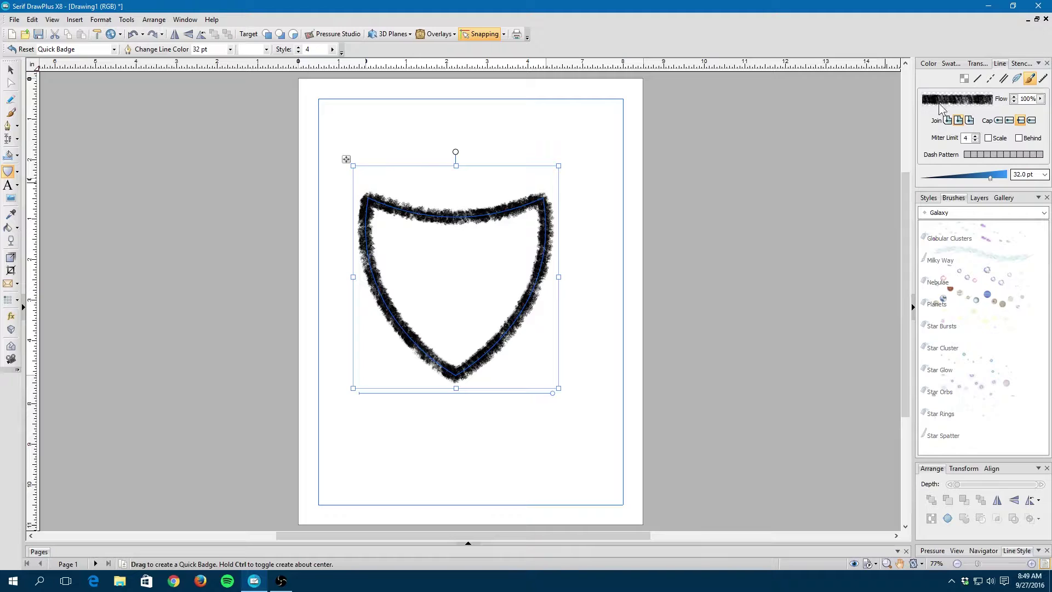
click(978, 258)
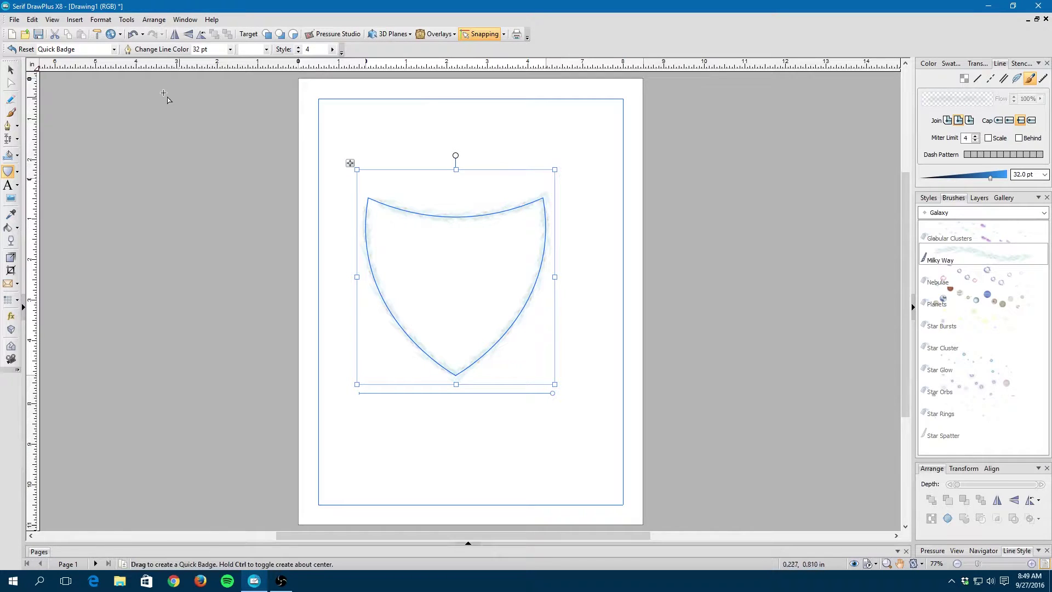
click(10, 69)
click(119, 114)
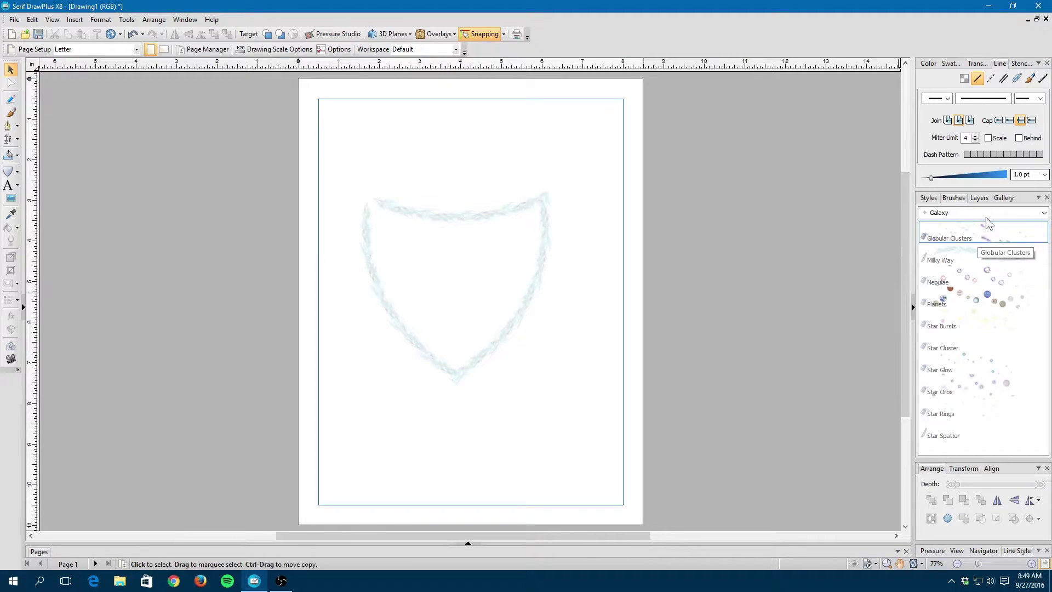
- Change the shield's outline to the Cross Stitch brush from the Embroidery category and deselect the shield
click(1013, 212)
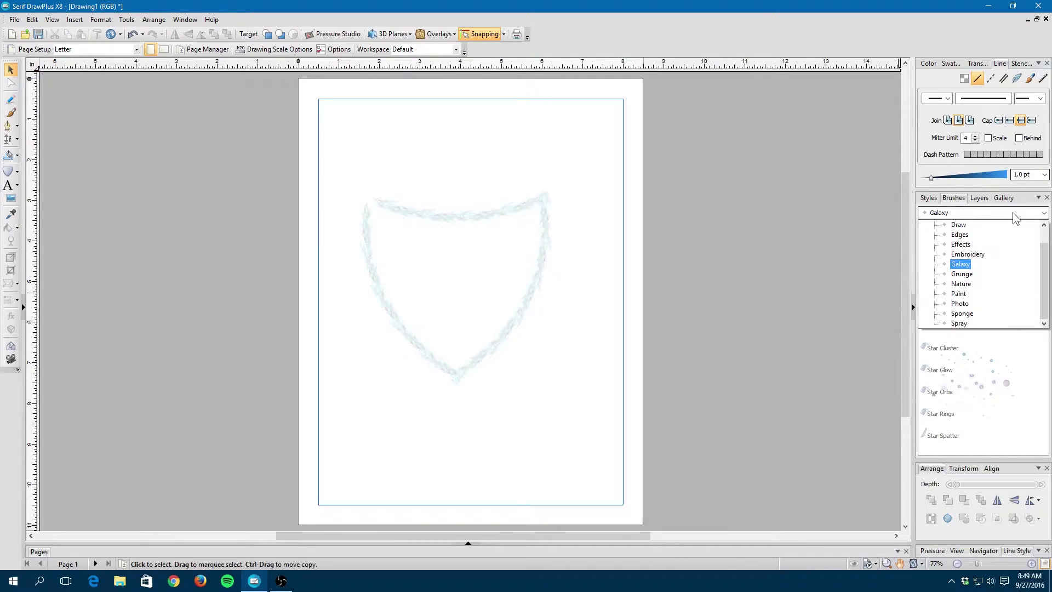
click(980, 255)
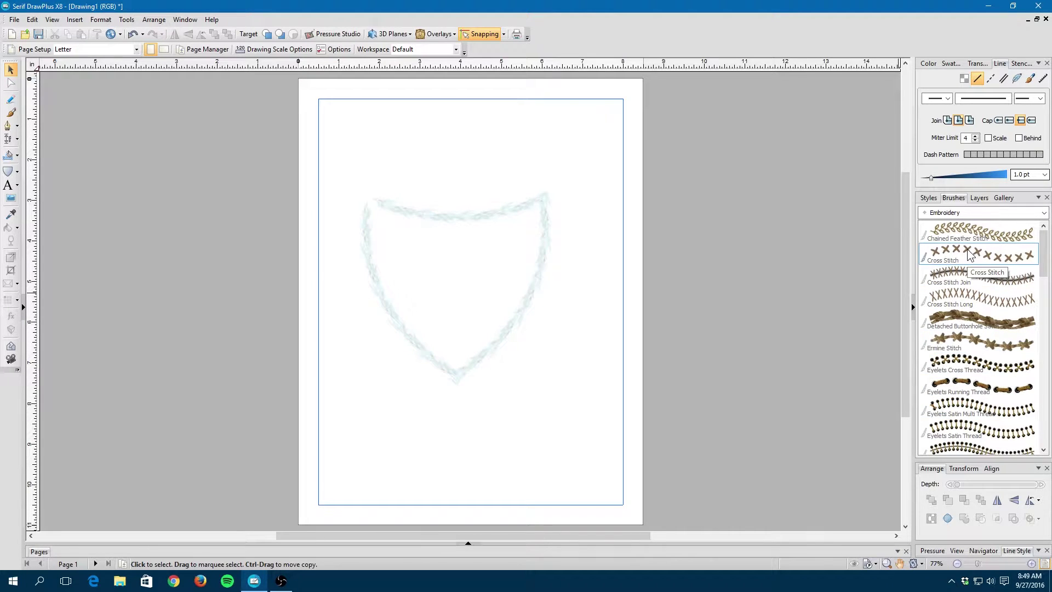
click(520, 209)
click(1023, 262)
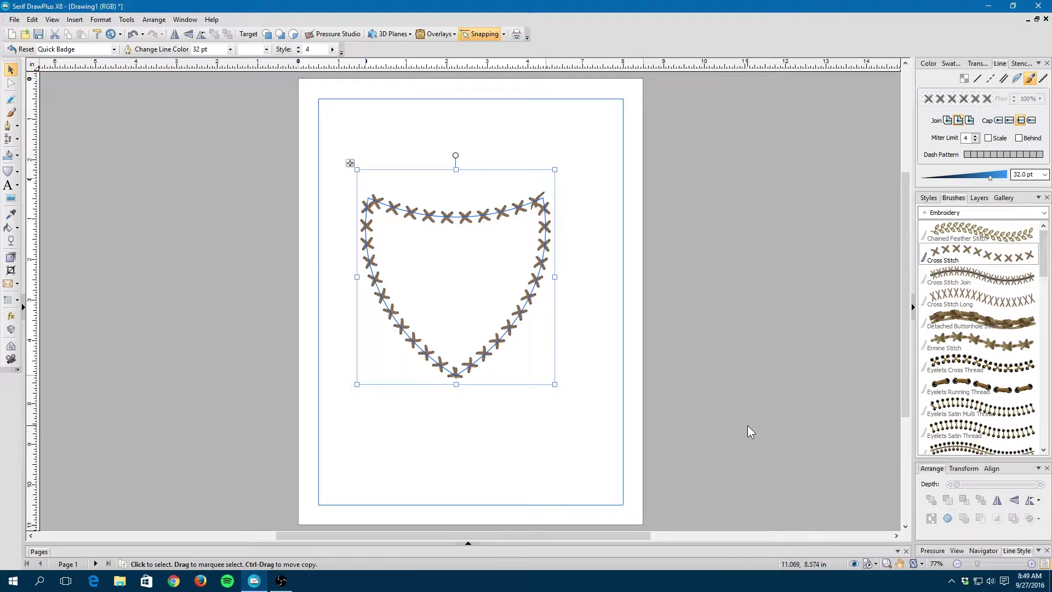
click(603, 175)
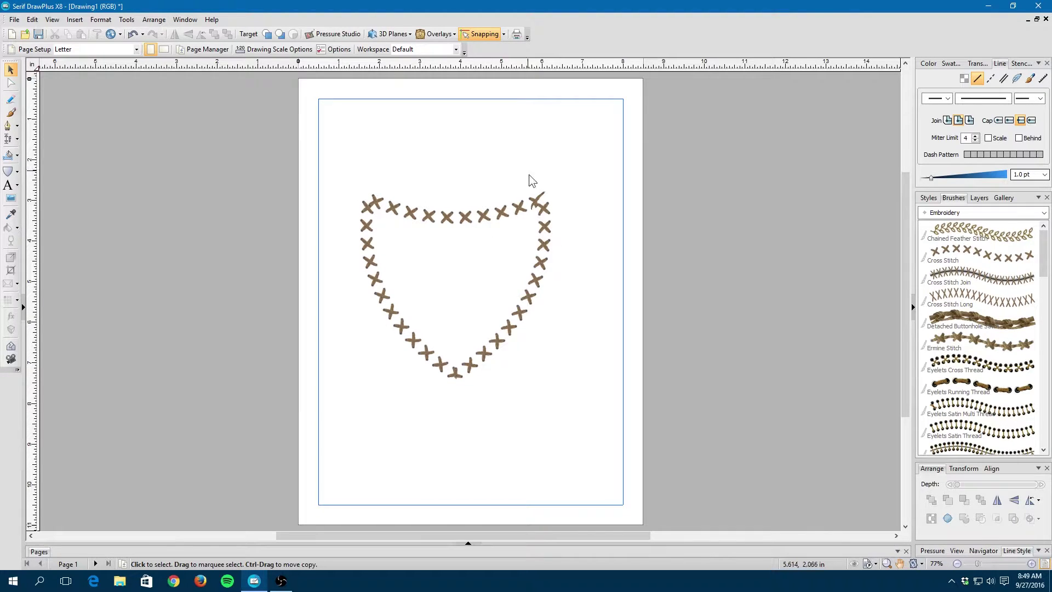
- Delete the cross-stitched shield from the page
click(526, 211)
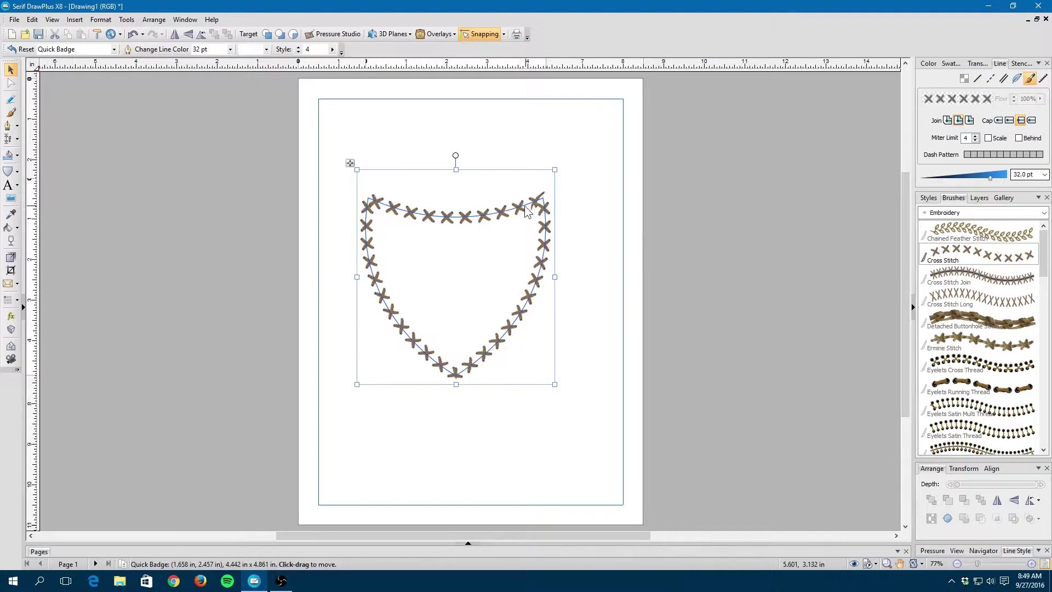
key(Delete)
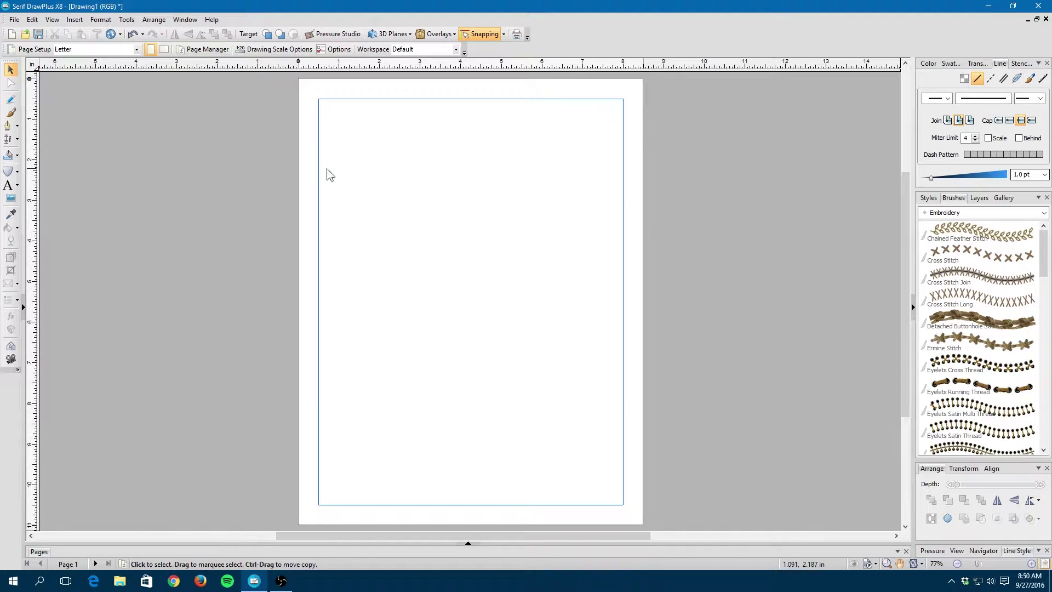
- Create artistic text reading "Hello" at about 101 pt near the page's upper-left margin
click(7, 186)
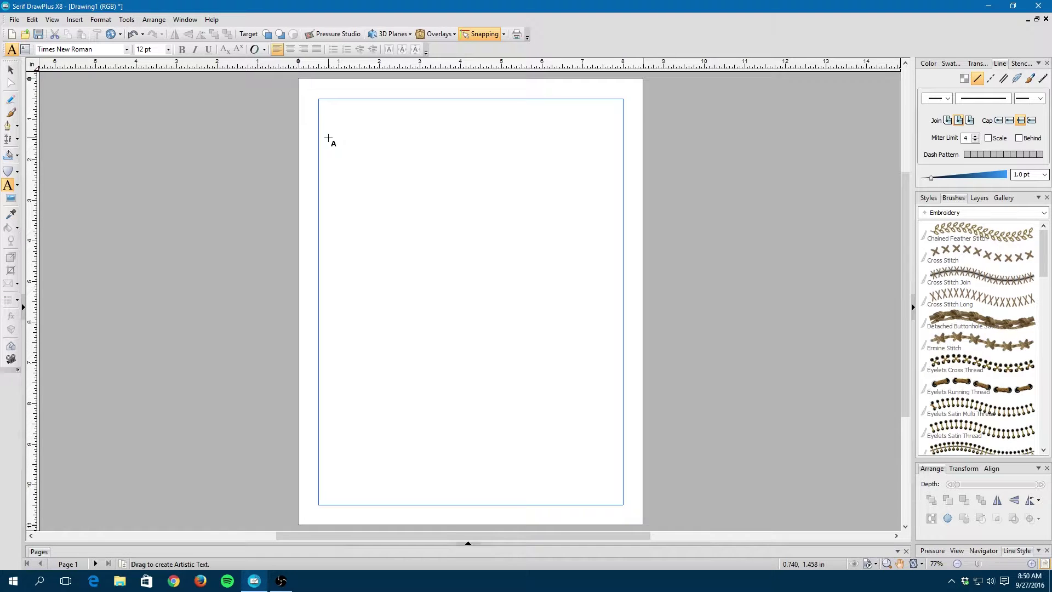
drag(322, 130, 365, 178)
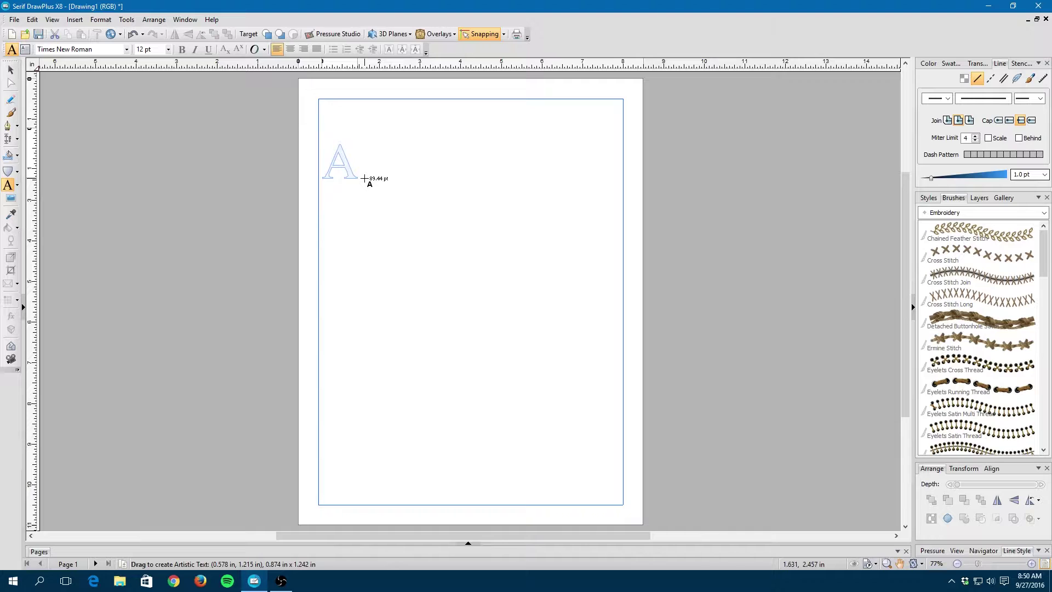
drag(365, 178, 366, 179)
drag(366, 180, 367, 185)
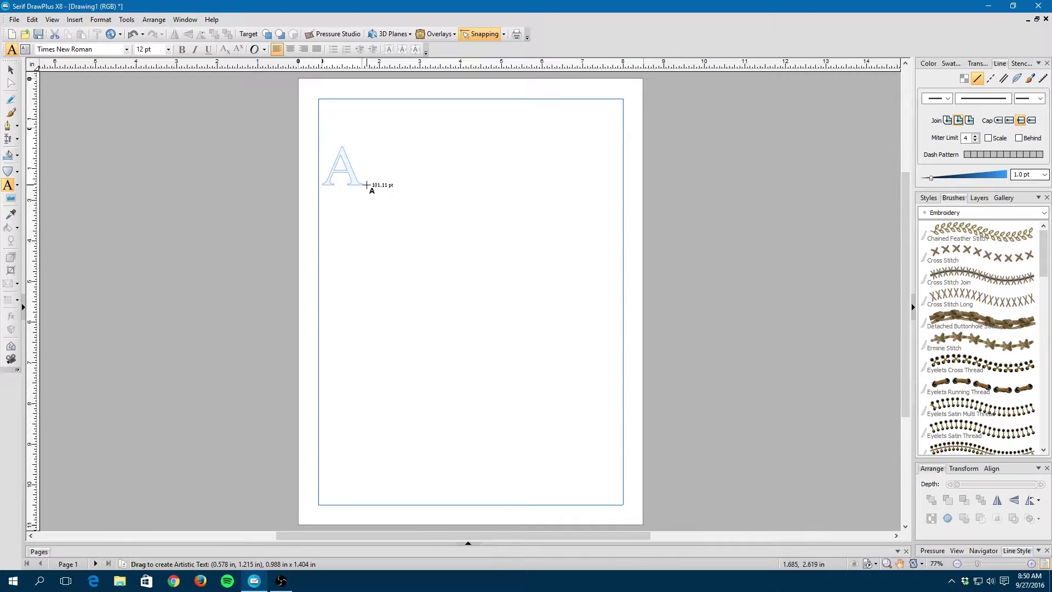
drag(366, 184, 366, 185)
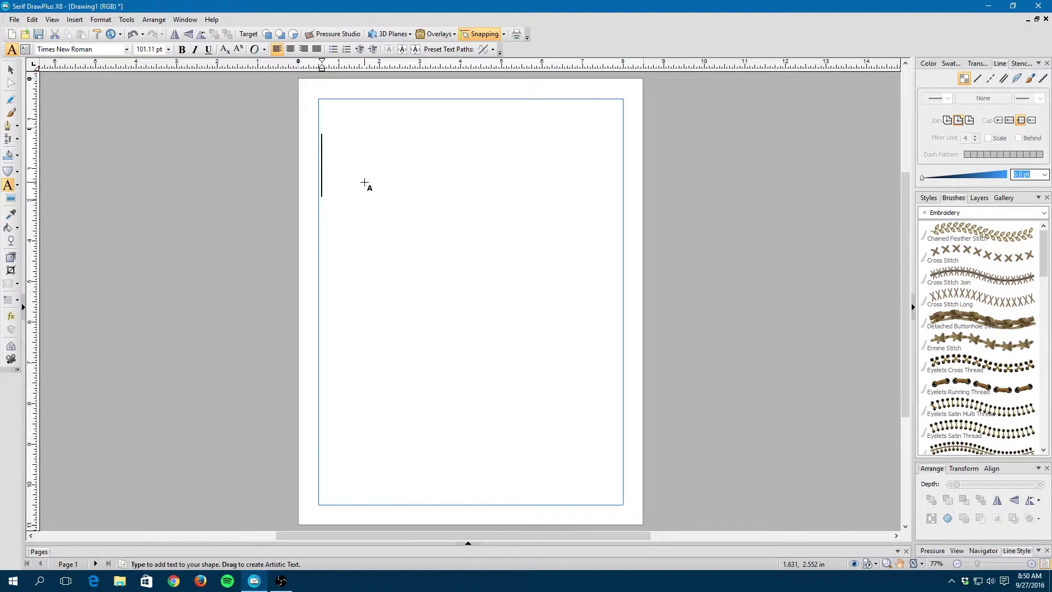
text(Hello)
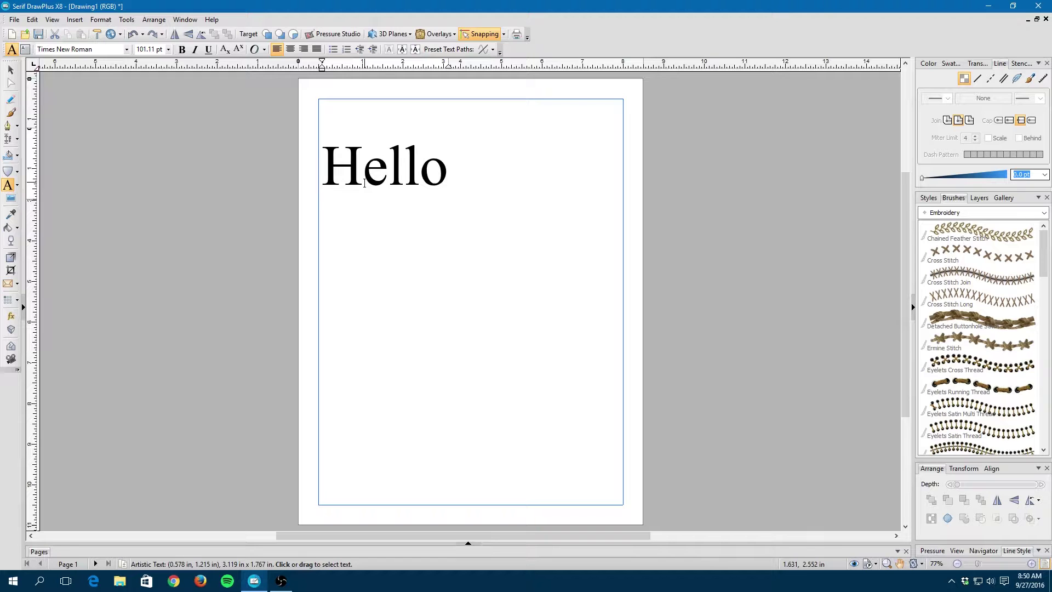
key(Escape)
click(493, 50)
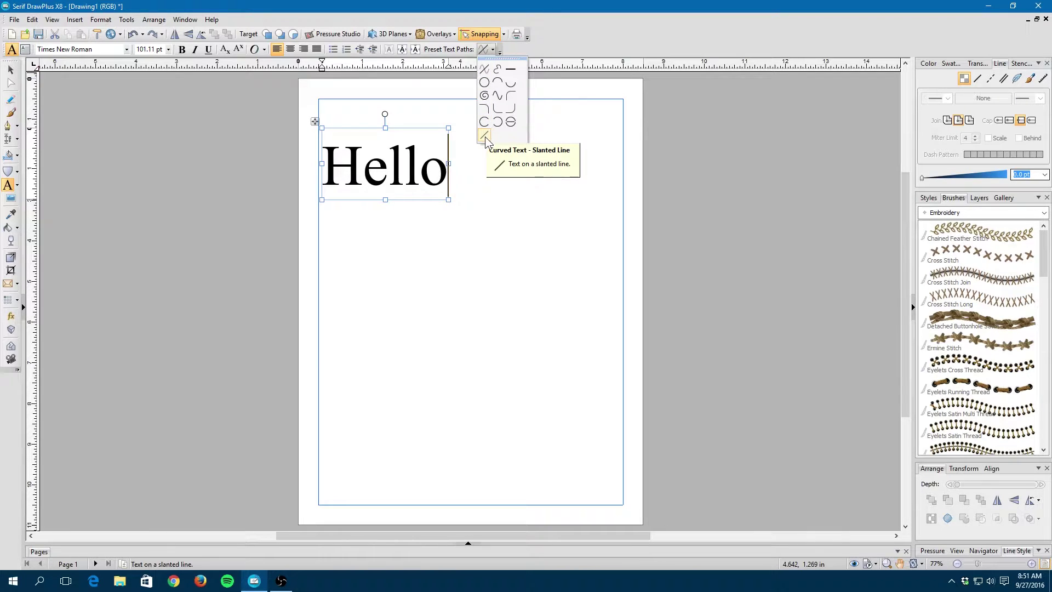
click(511, 71)
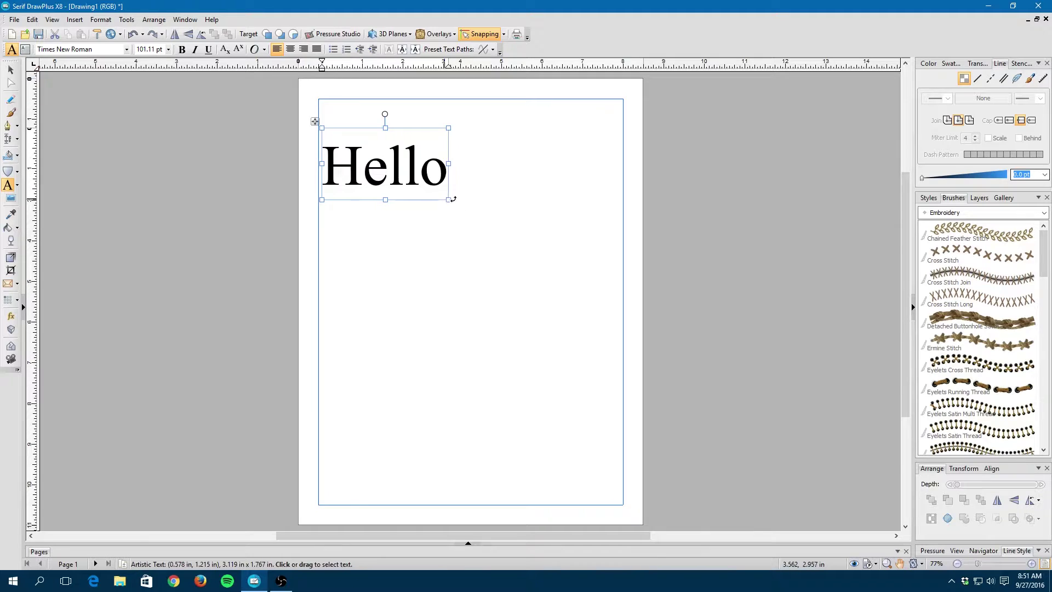
- Enlarge the "Hello" text to about 238 pt so it spans the width between the page margins
drag(450, 201, 620, 304)
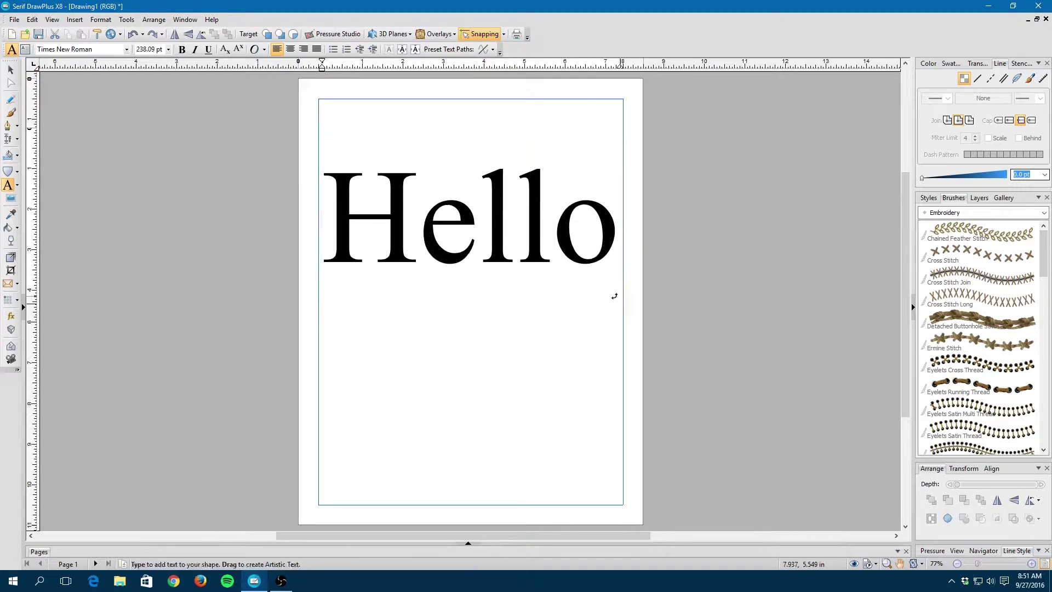
- Try to change the font of "Hello" to VAGRounded BT and to Balloonist SF without selecting its letters
click(126, 48)
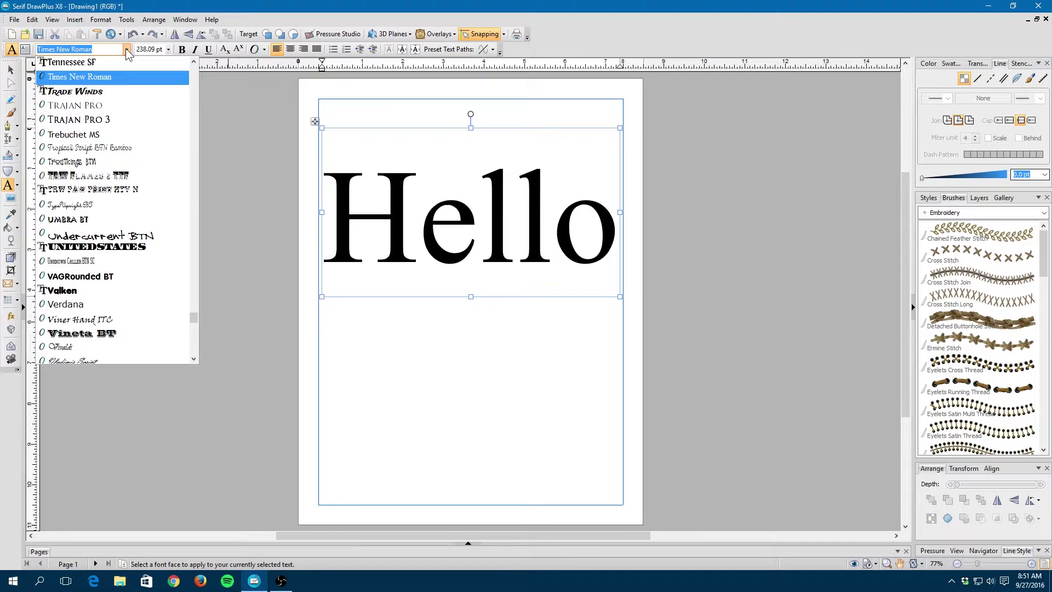
click(123, 275)
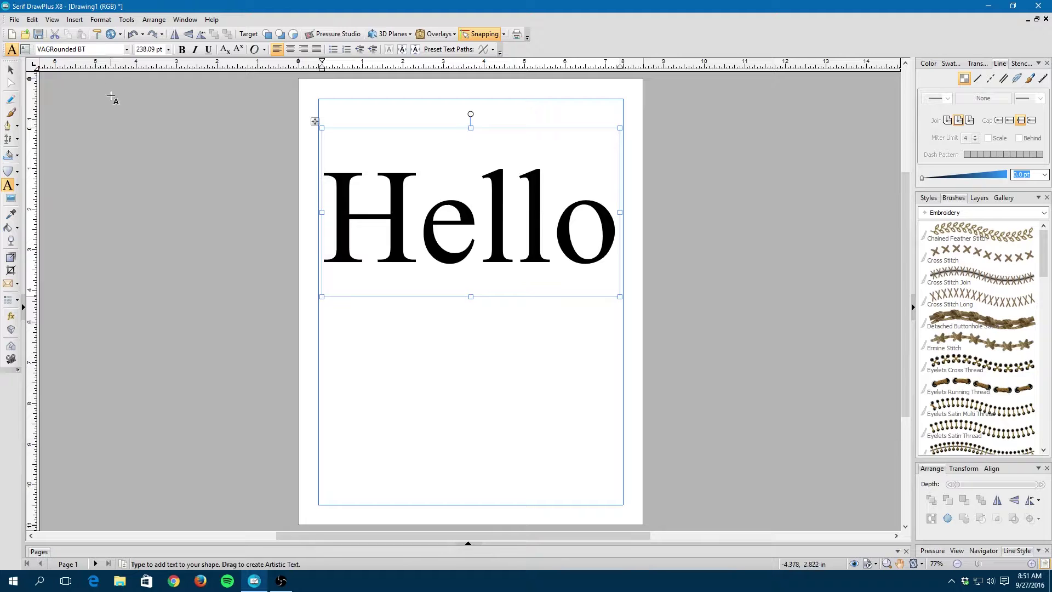
click(129, 47)
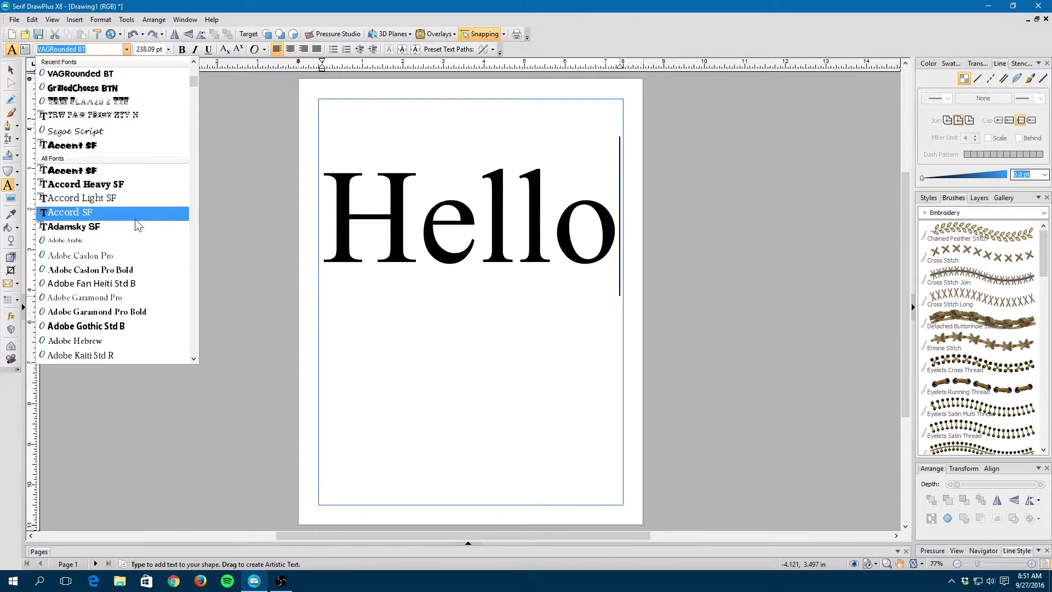
scroll(135, 219, down, 5)
scroll(135, 218, down, 7)
click(135, 278)
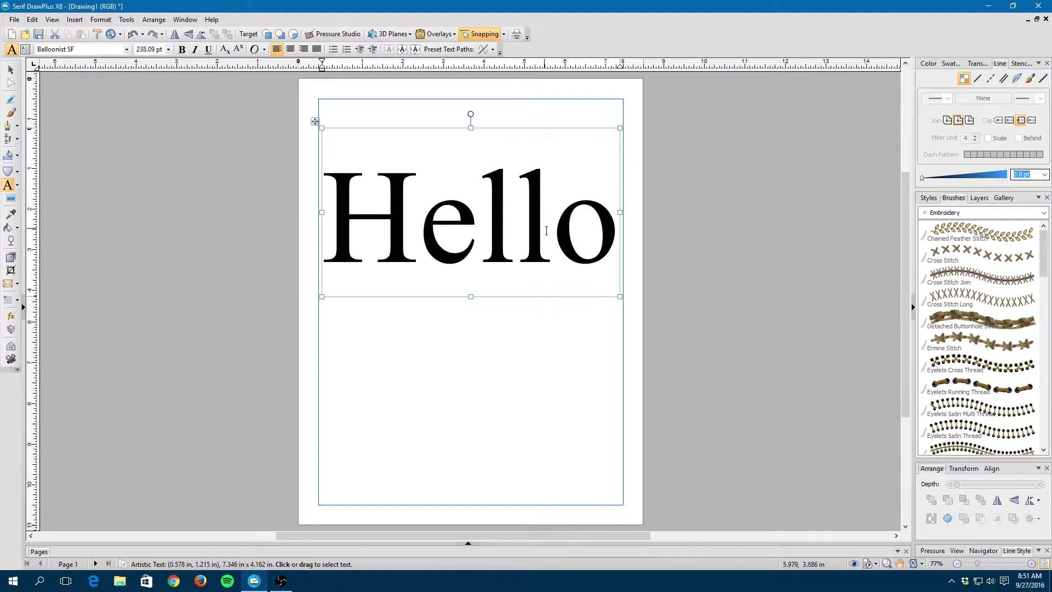
- Change the font of the "Hello" letters to Jagger SF and shrink the text to about 192.5 pt to fit between the margins
drag(612, 230, 298, 208)
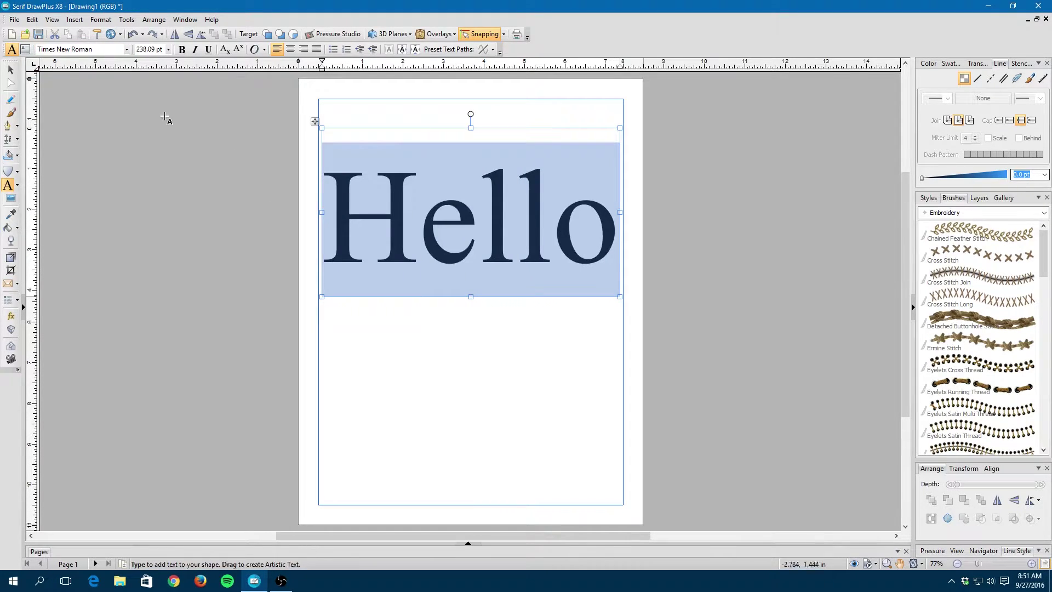
click(127, 54)
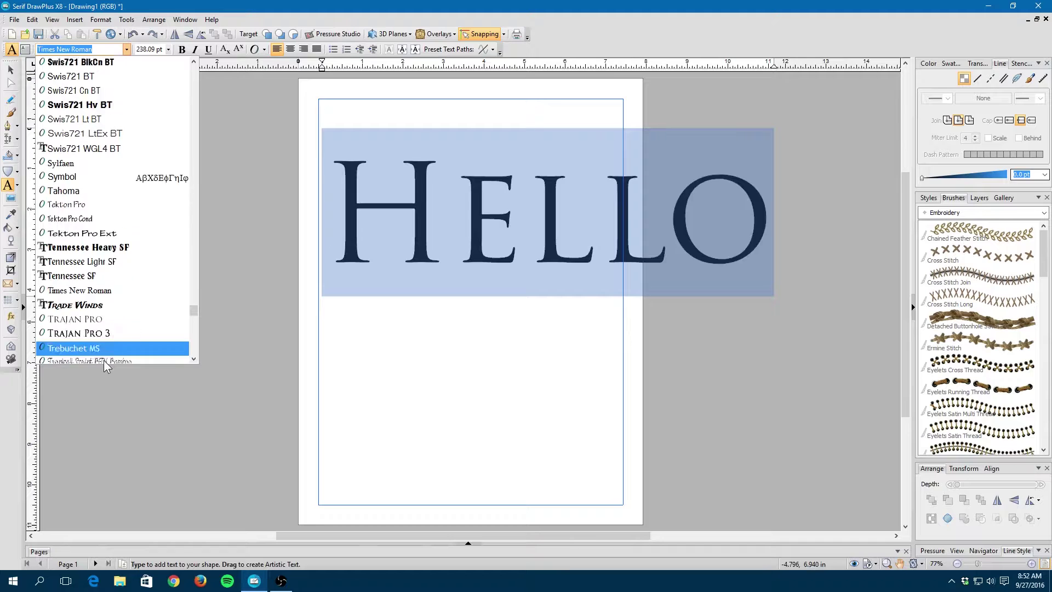
scroll(104, 322, up, 12)
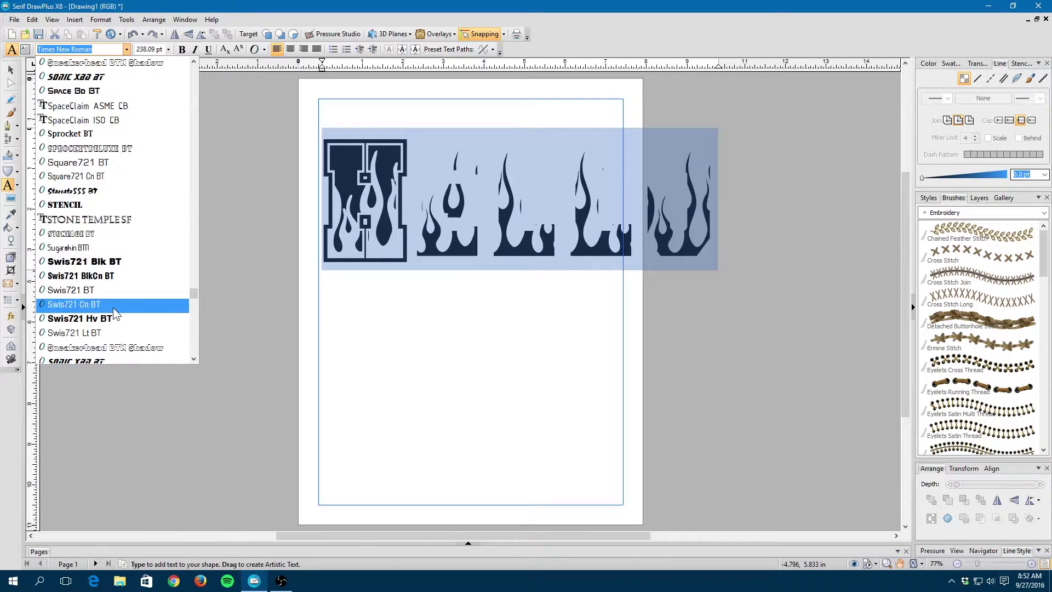
scroll(121, 126, up, 7)
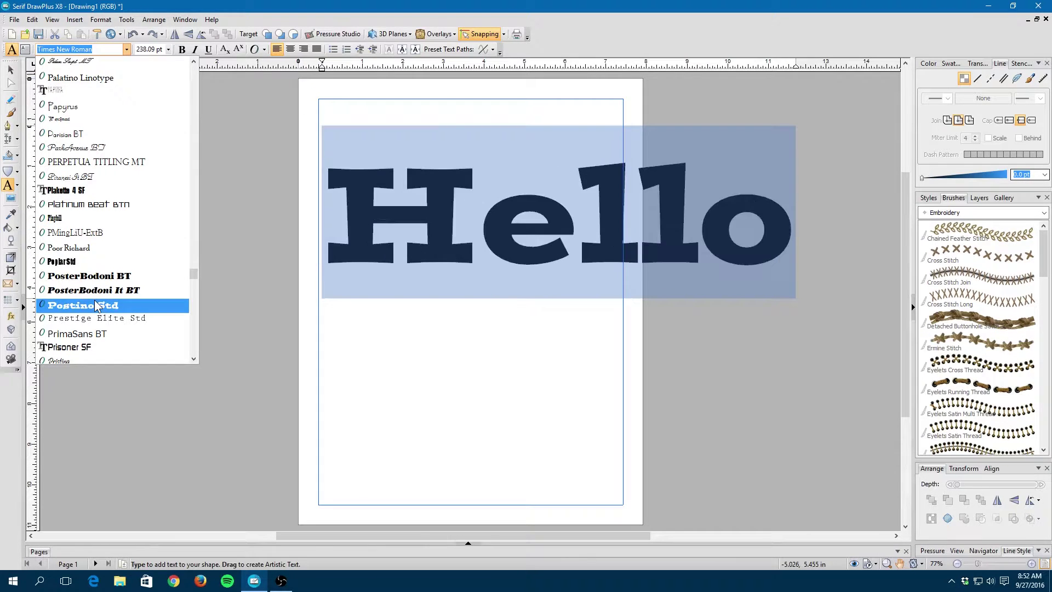
scroll(112, 241, up, 20)
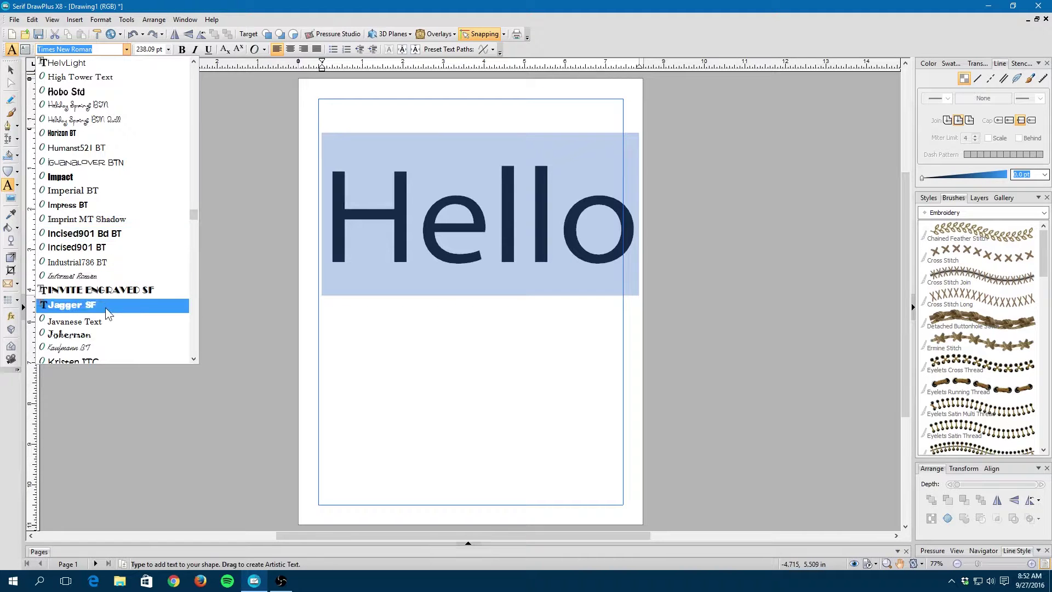
click(104, 308)
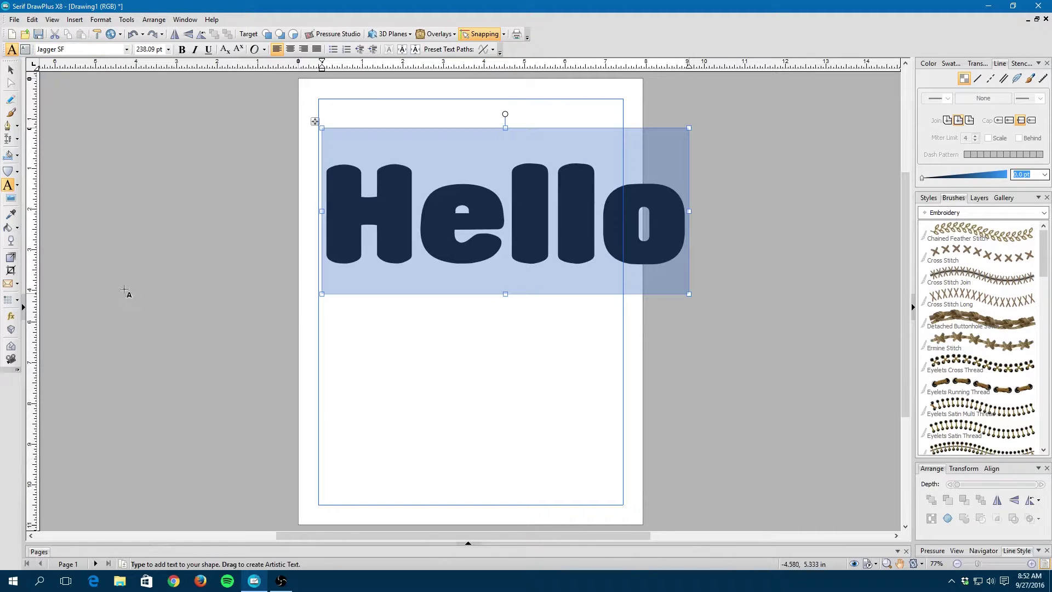
drag(689, 293, 620, 262)
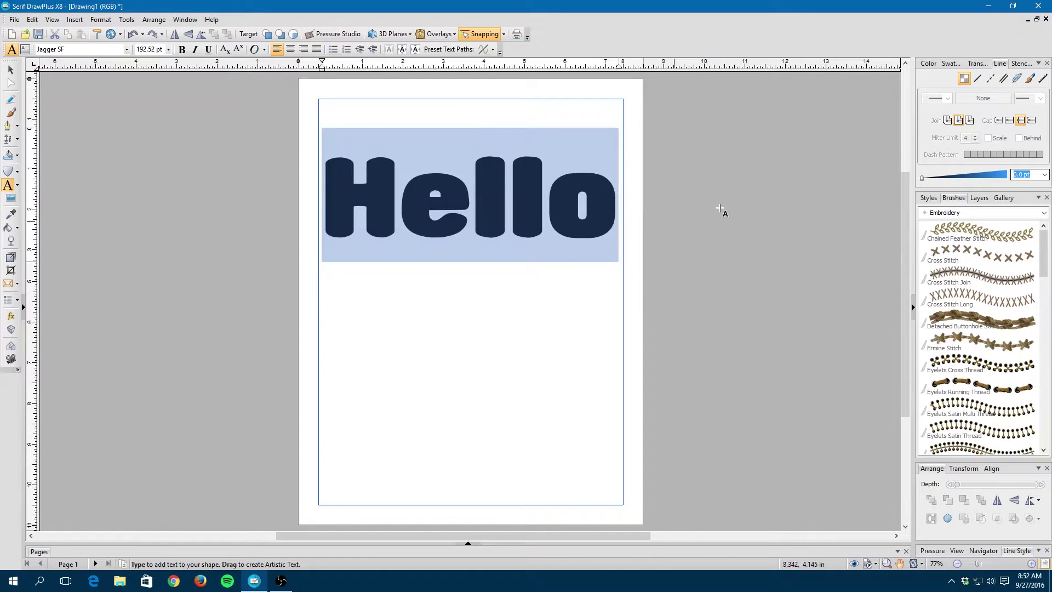
- Remove the fill color from the "Hello" text and make its line color the active one
click(929, 64)
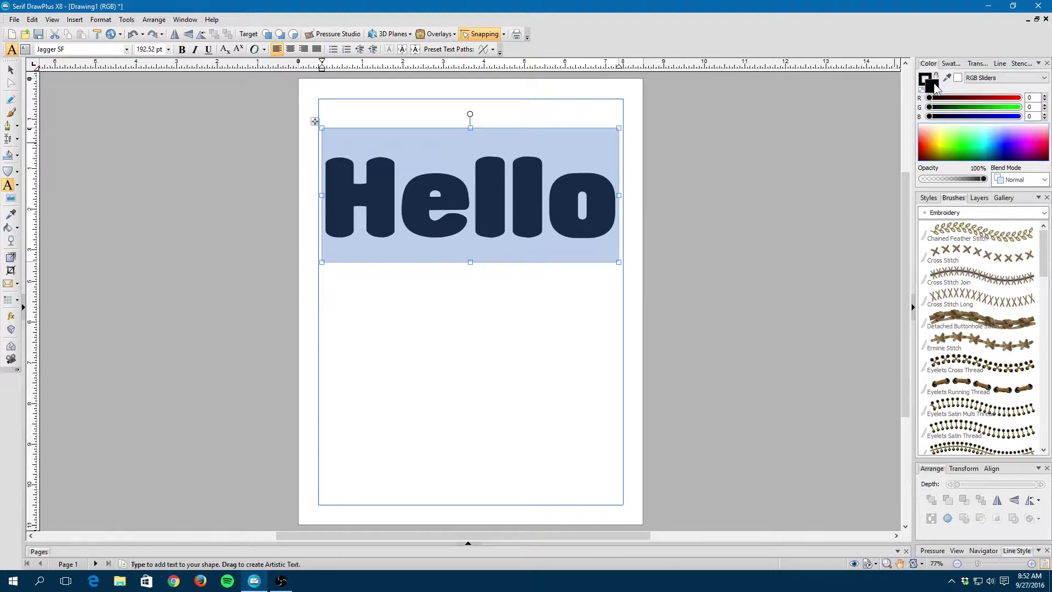
click(921, 89)
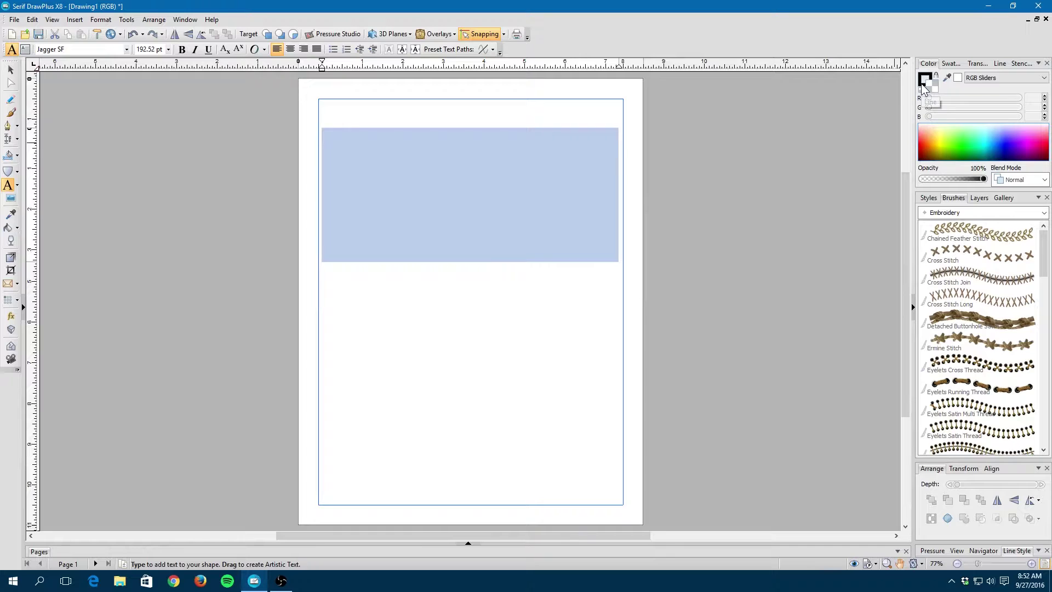
click(922, 83)
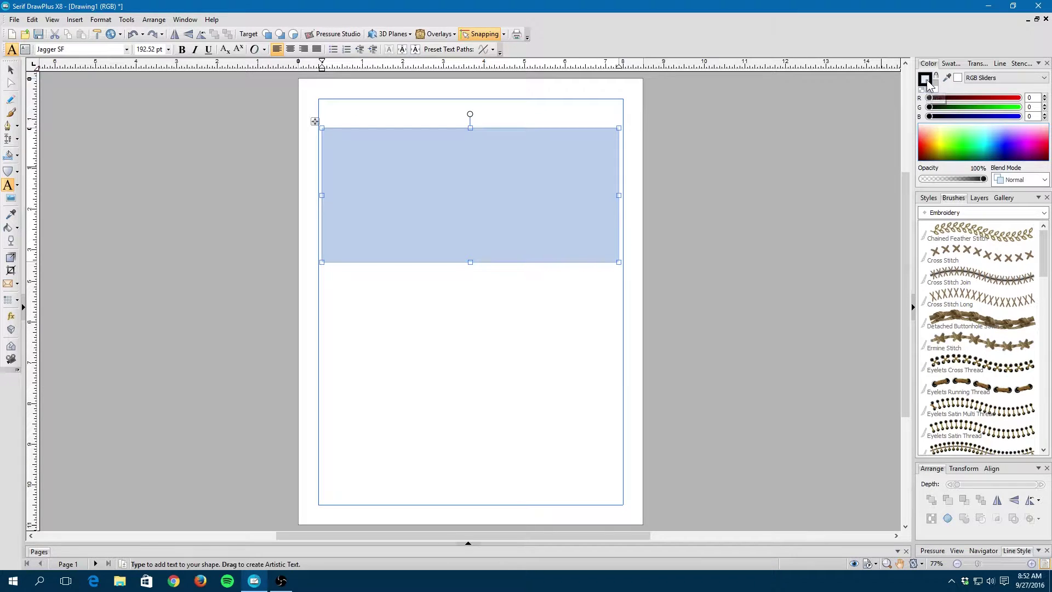
- Outline the "Hello" letters with the Cross Stitch Long embroidery brush at a width of 7 pt
click(1000, 64)
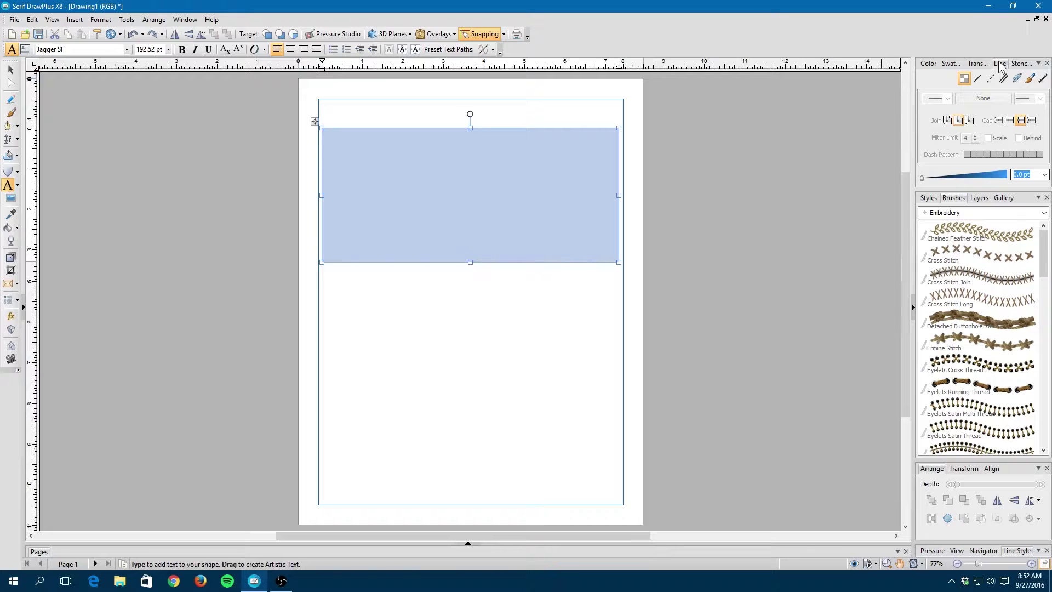
click(1030, 80)
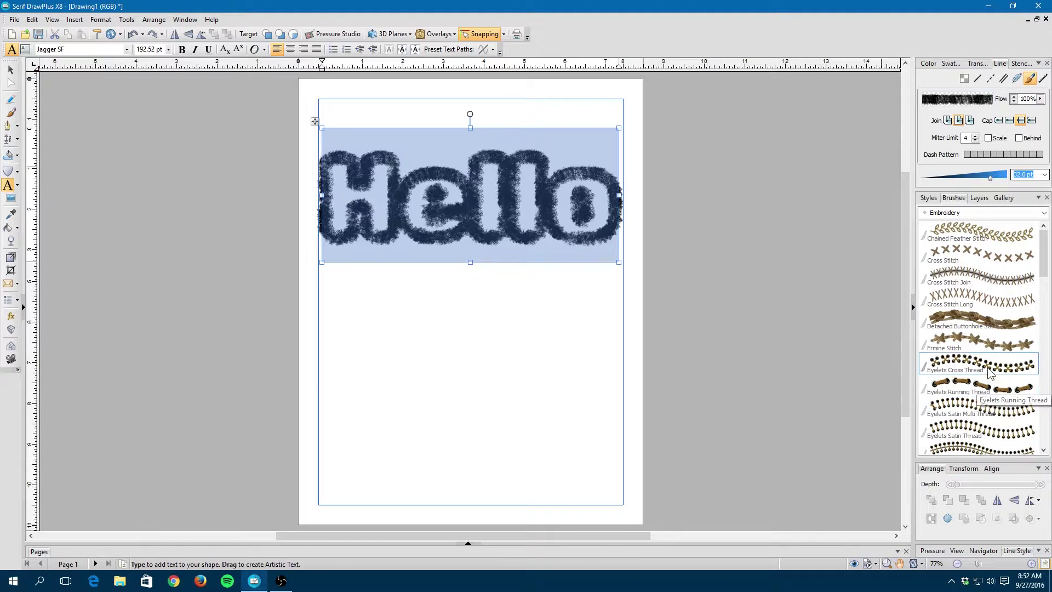
click(983, 301)
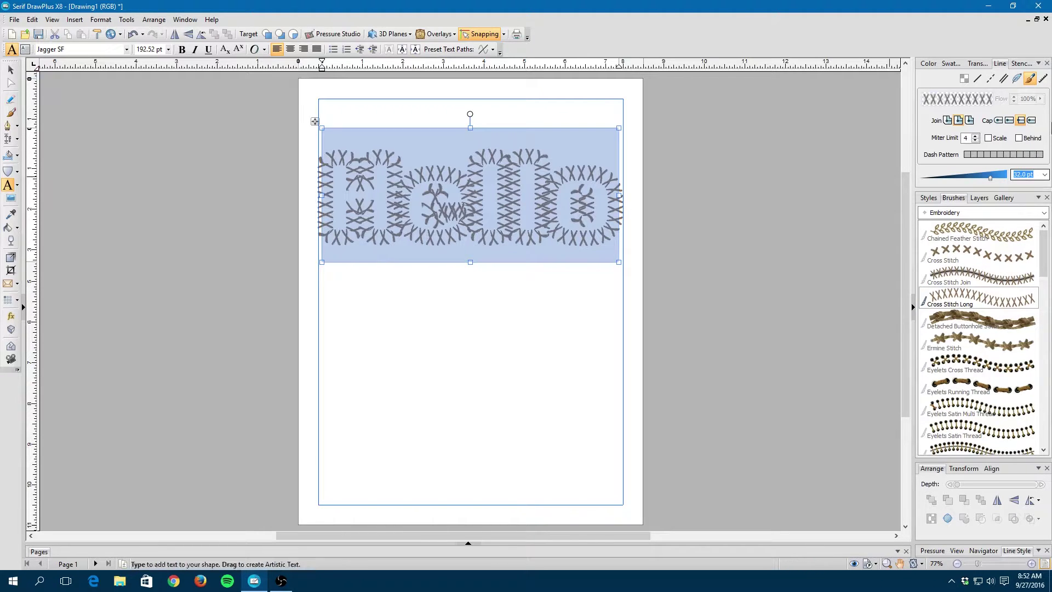
drag(989, 176, 952, 186)
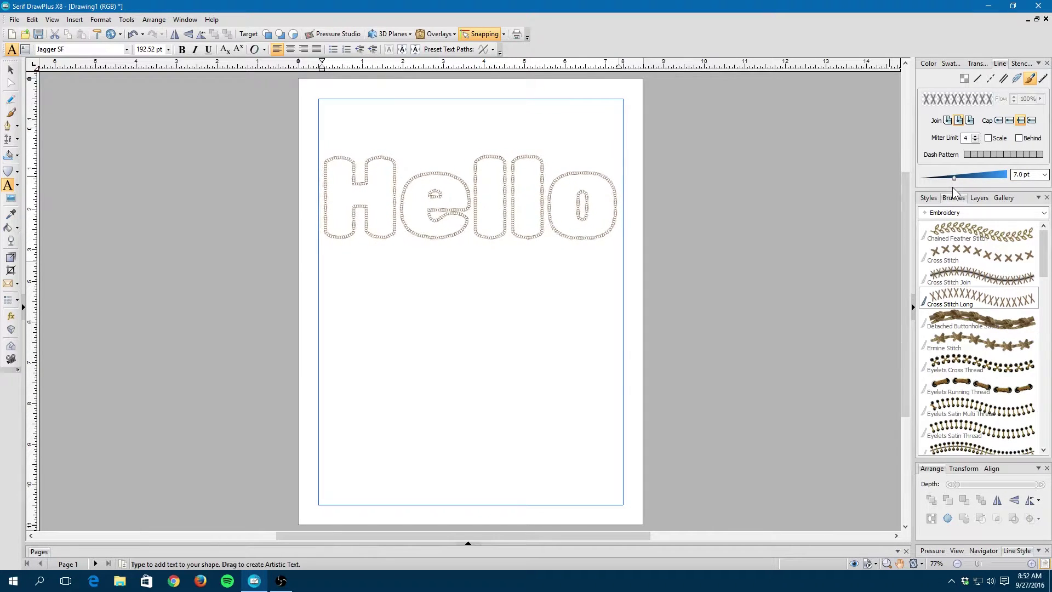
click(690, 169)
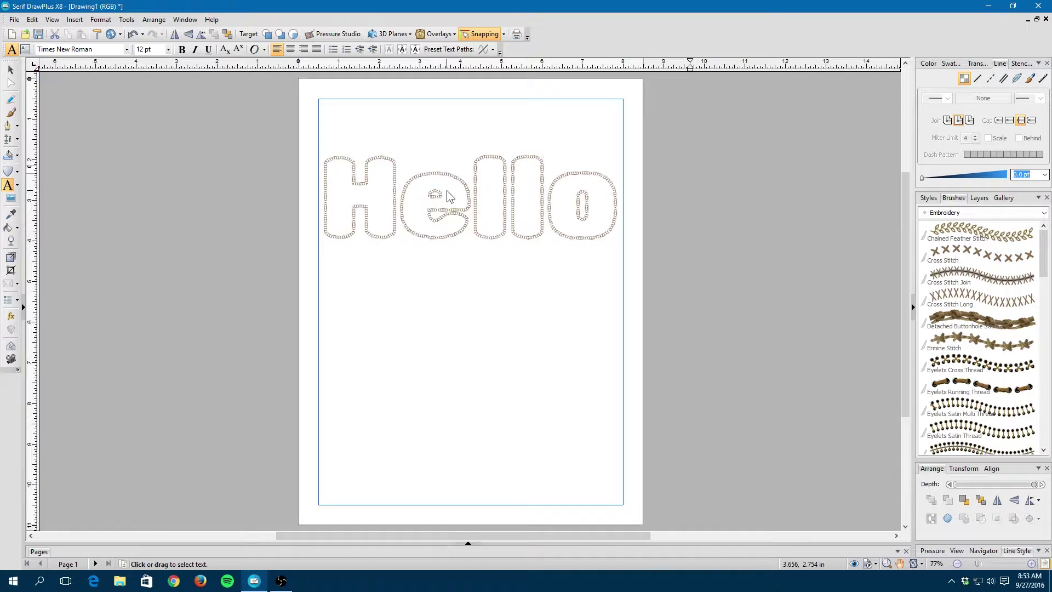
- Delete the cross-stitched "Hello" text from the page
click(442, 221)
key(Escape)
key(Delete)
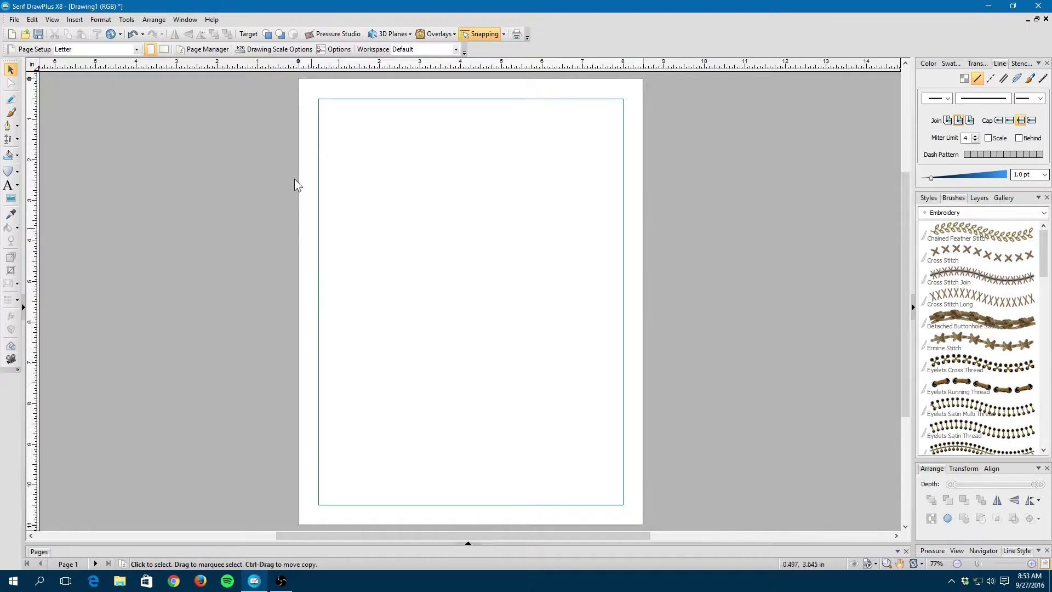
- Draw a circle about 5.5 in across in the middle of the page with Quick Ellipse and open its filter effects
click(17, 172)
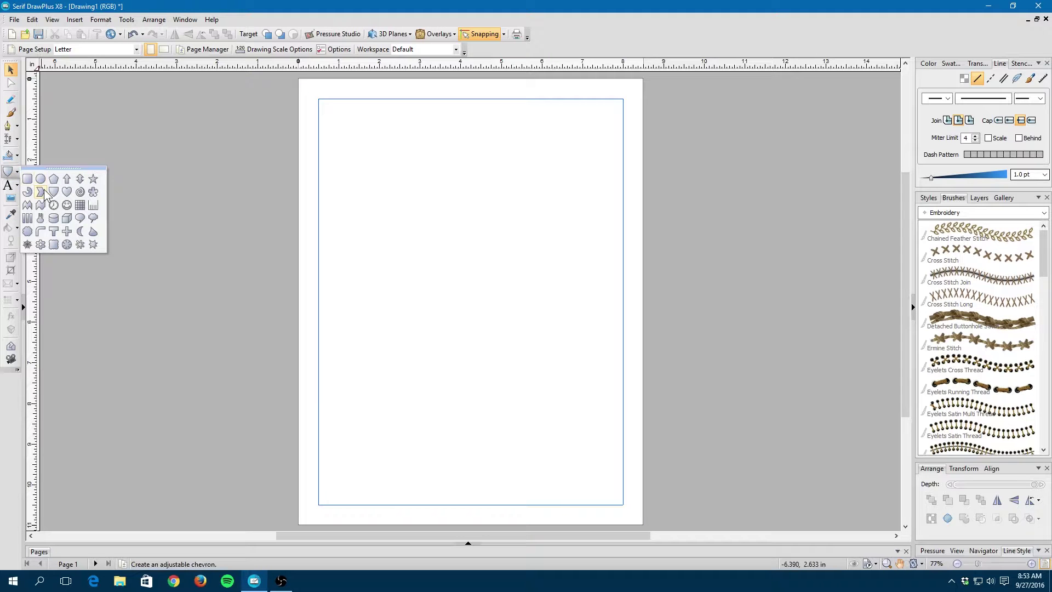
click(30, 176)
drag(339, 193, 572, 431)
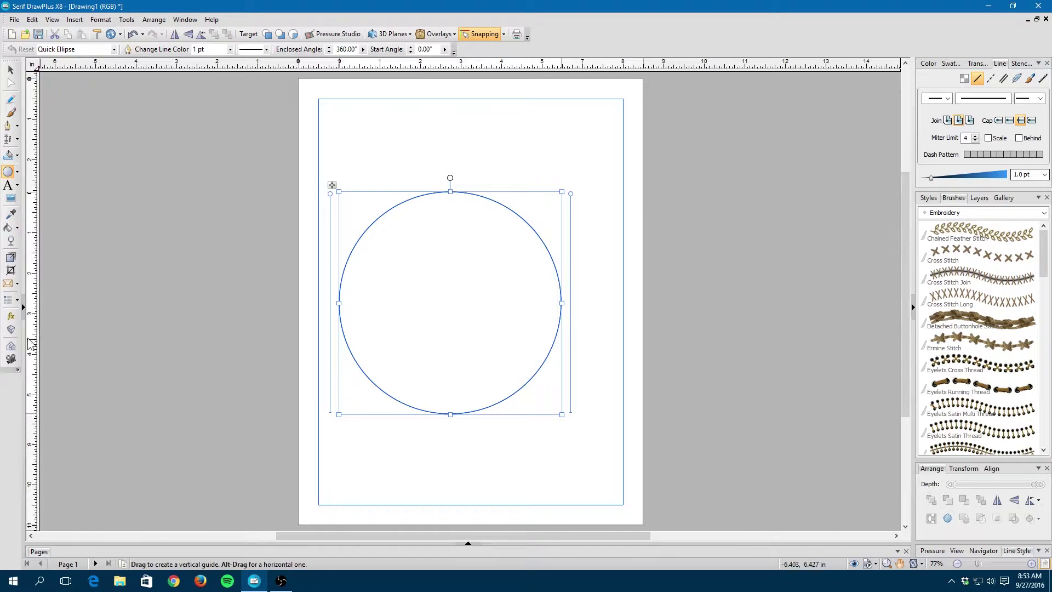
click(10, 319)
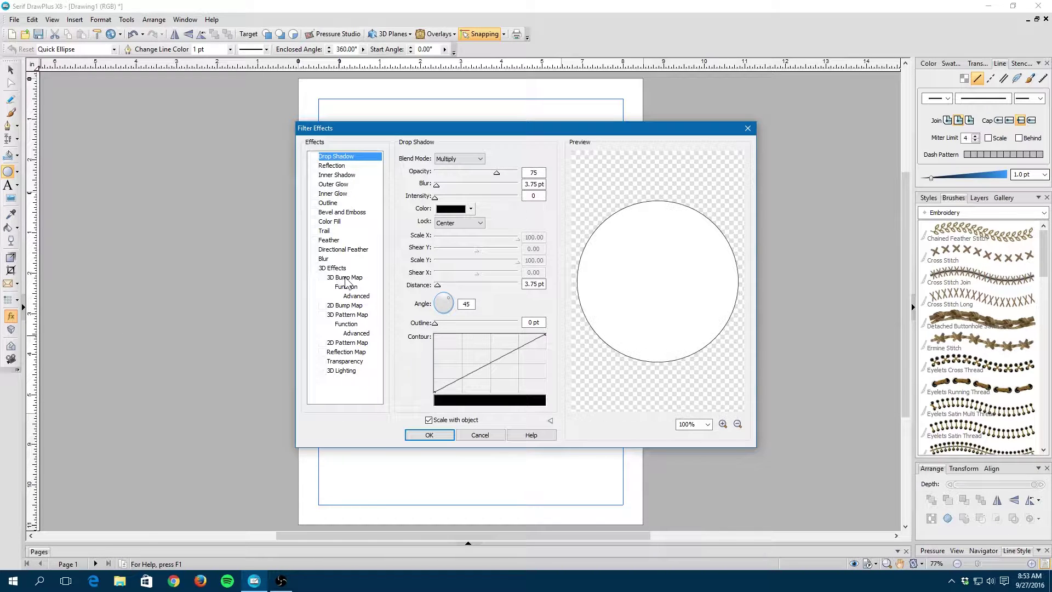
- Try the 3D Bump Map effect on the circle and look through its Function and Advanced settings
click(323, 278)
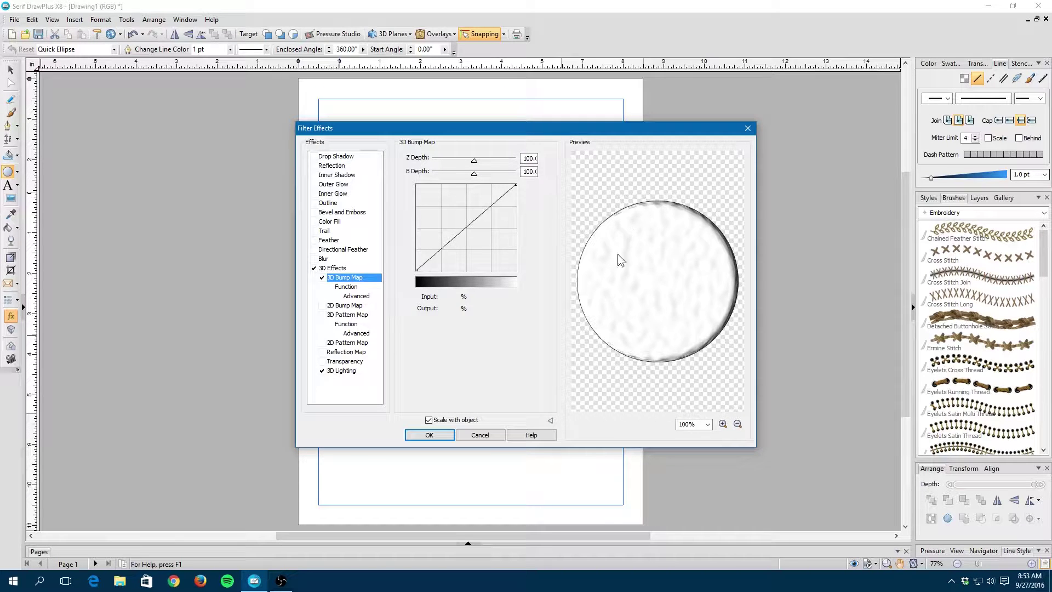
click(356, 288)
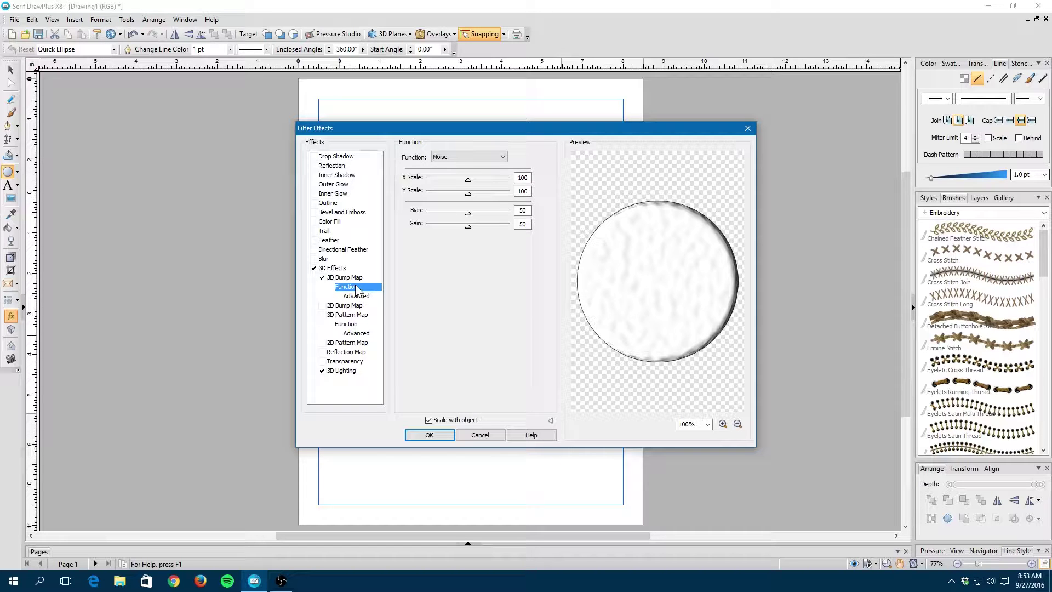
click(353, 278)
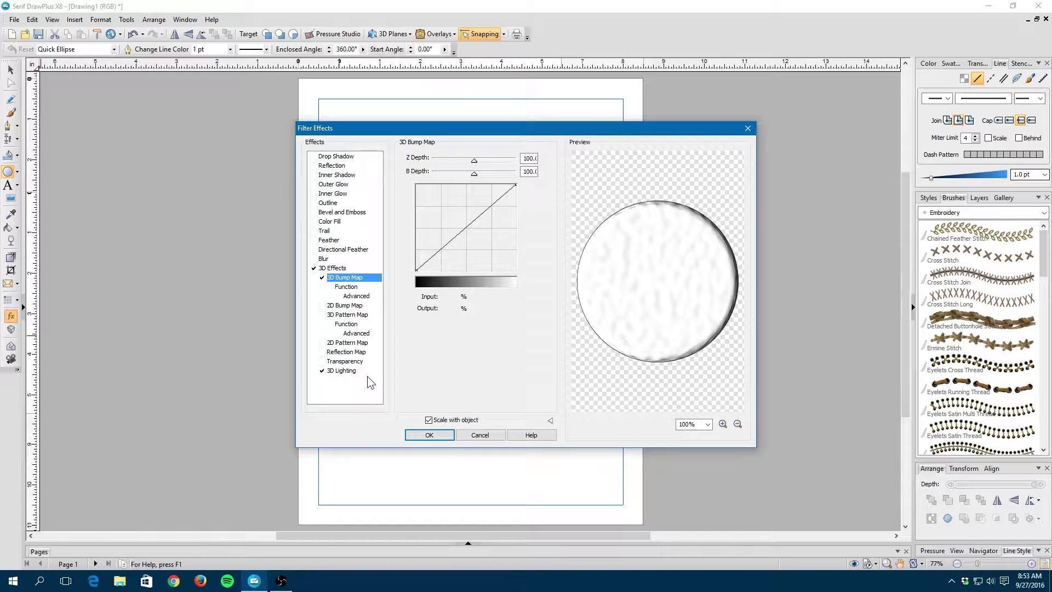
click(357, 296)
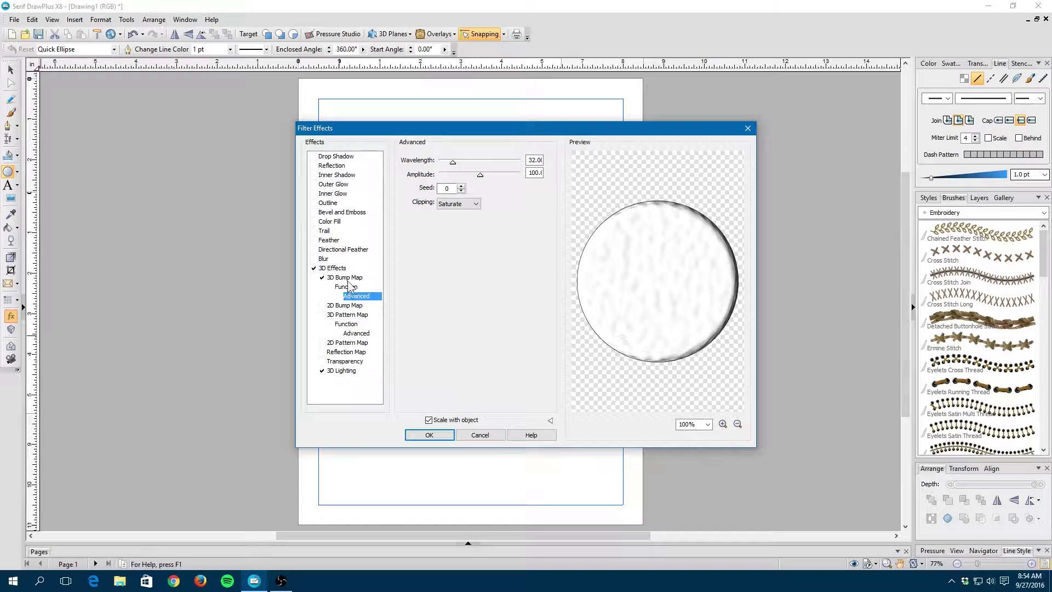
- Try the Stripe, Sum, Checkerboard and Noise functions for the circle's 3D bump map, and turn 3D Effects off
click(345, 288)
click(456, 157)
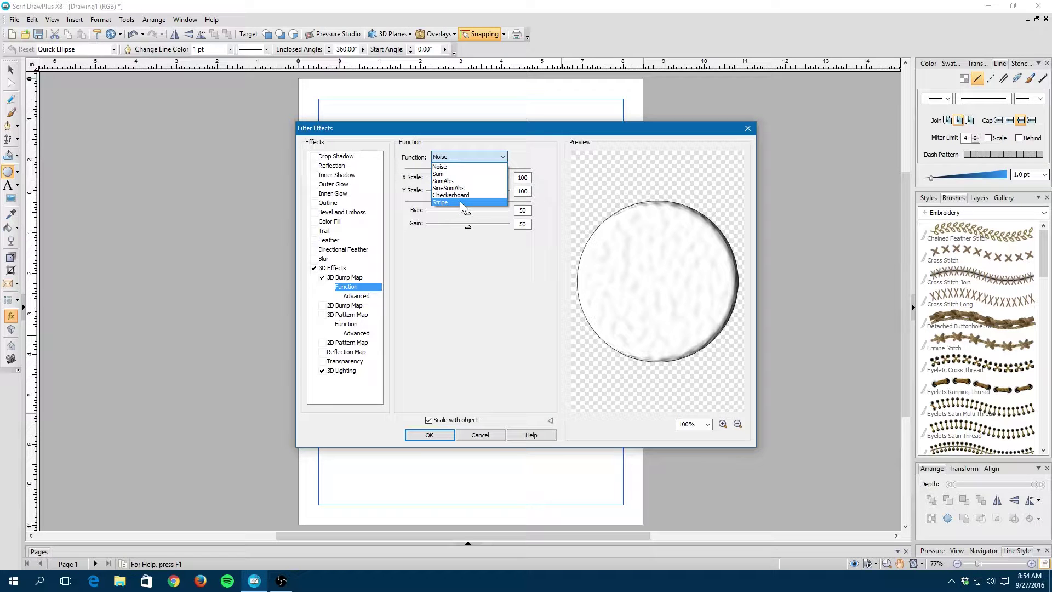
click(459, 203)
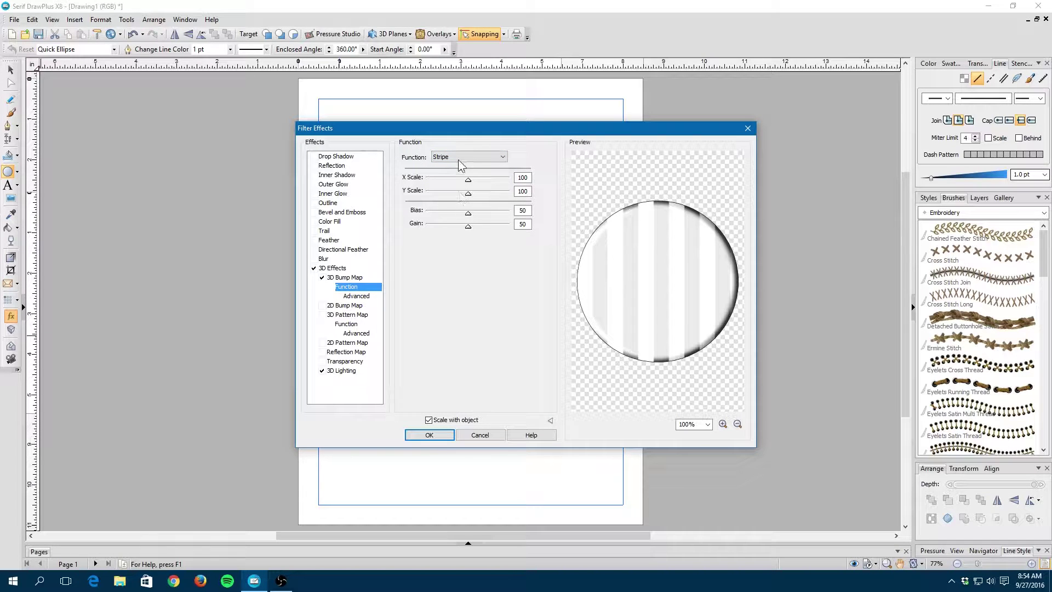
click(458, 157)
click(453, 174)
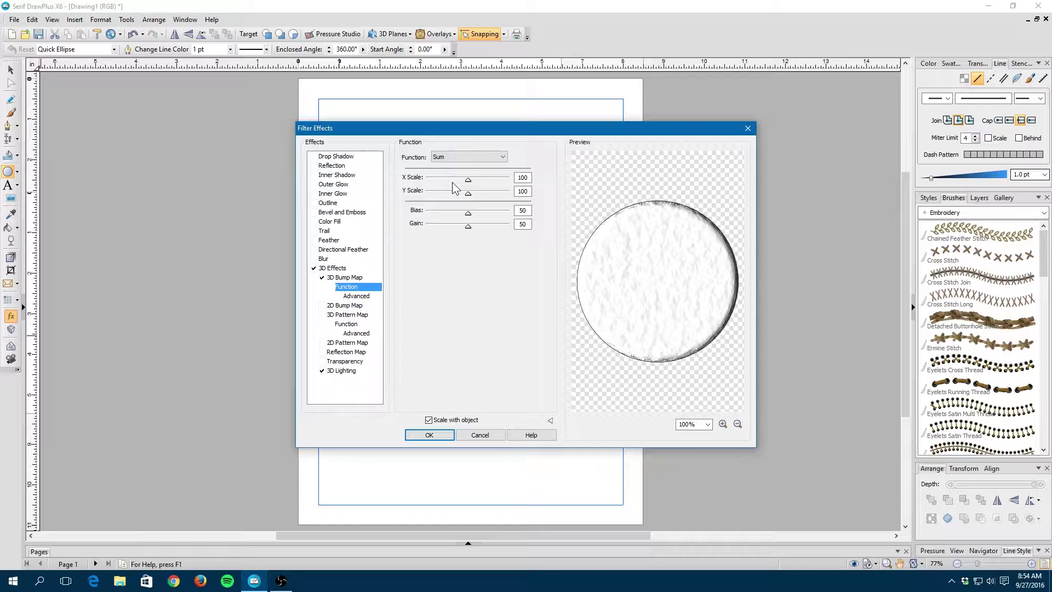
click(458, 157)
click(451, 197)
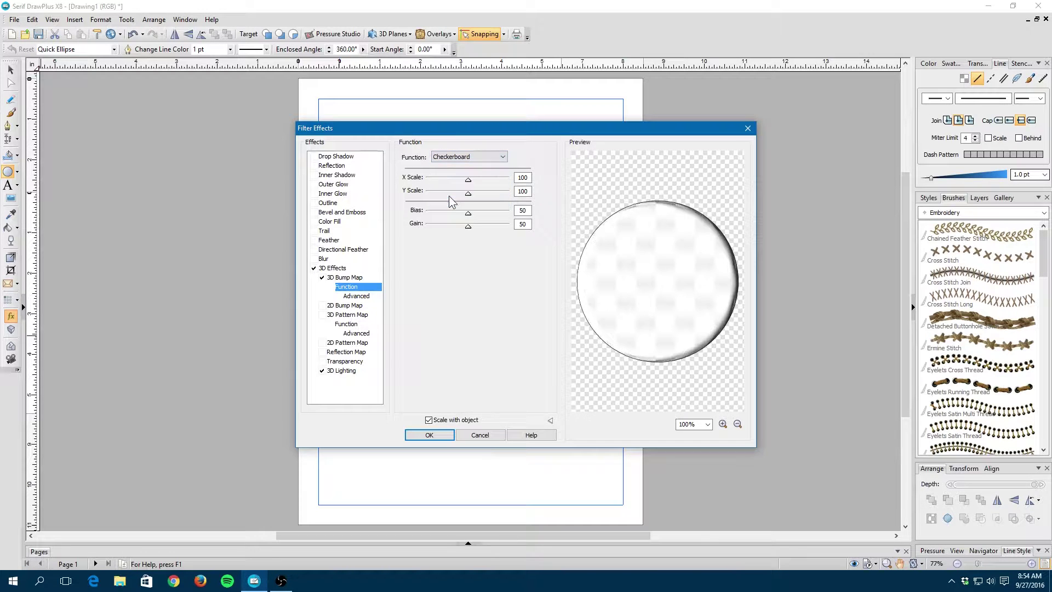
click(458, 159)
click(453, 165)
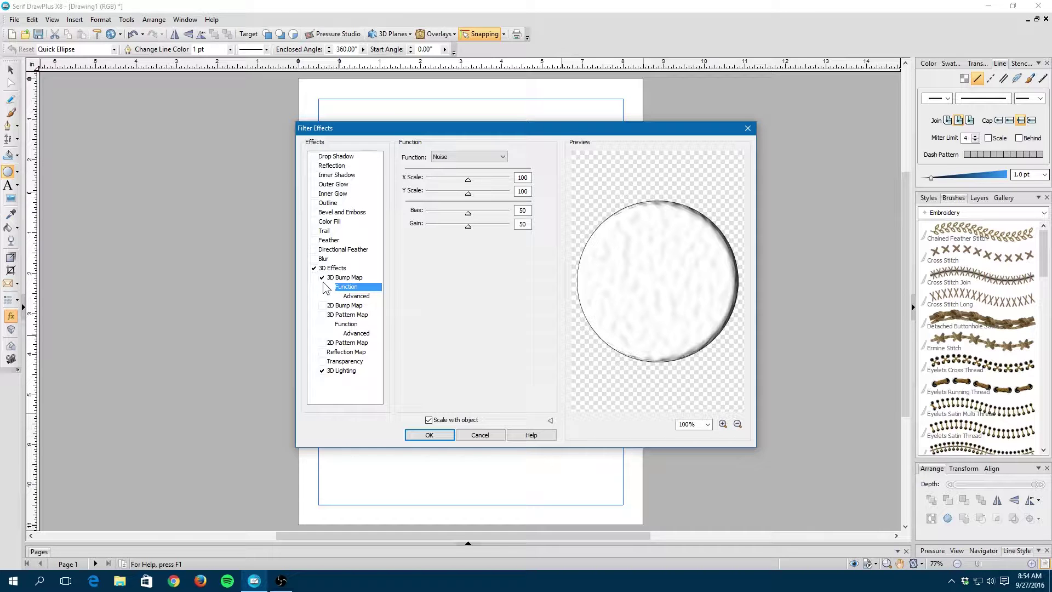
click(315, 269)
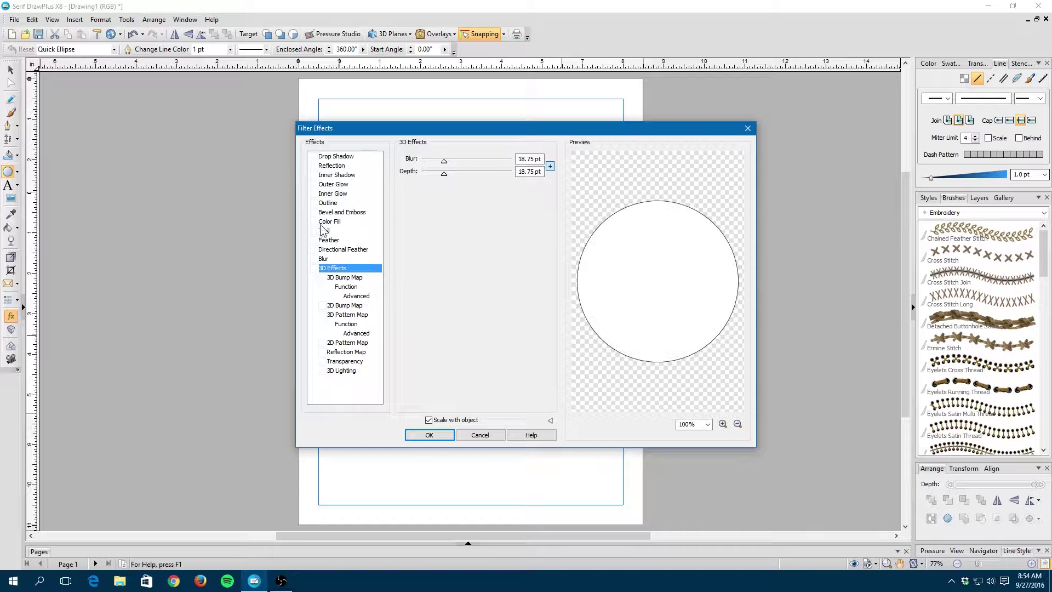
- Apply a Bevel and Emboss effect to the circle with Inner Bevel style and a depth of 633
click(316, 213)
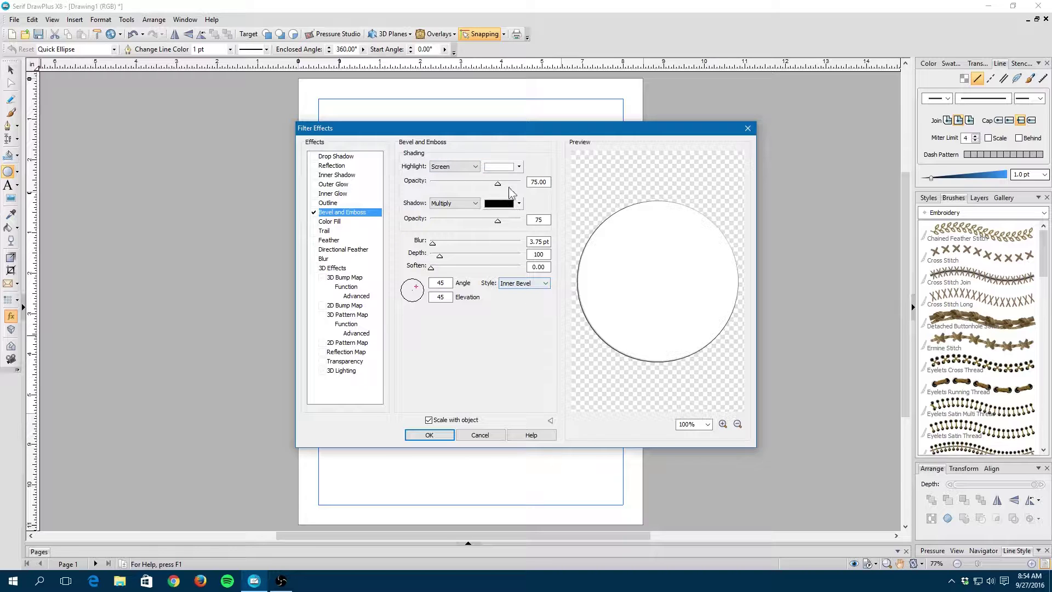
drag(439, 254, 488, 259)
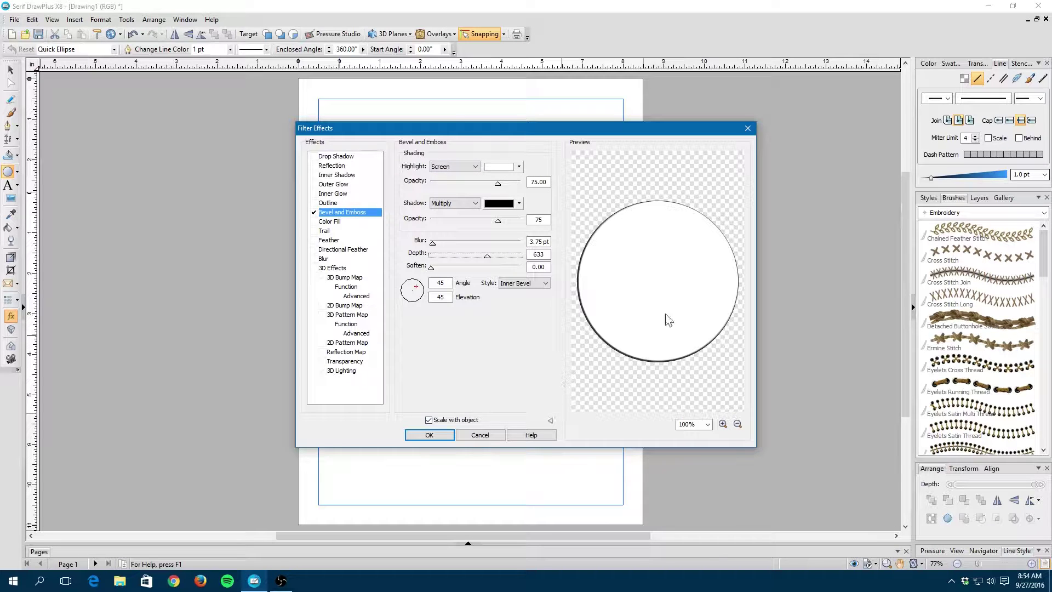
click(430, 436)
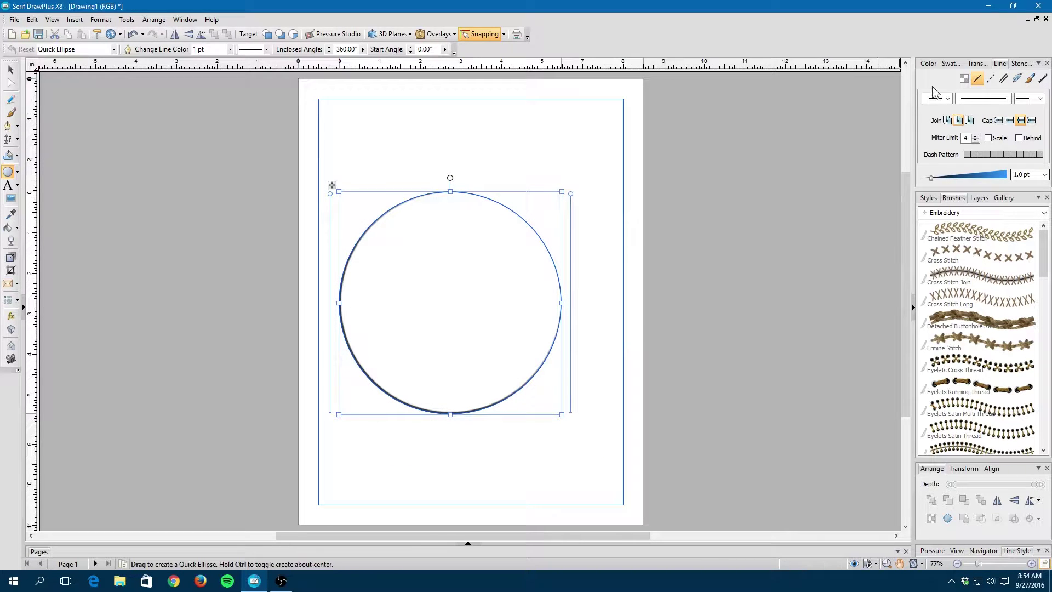
- Fill the beveled circle with bright blue, RGB 22, 138, 255
click(928, 64)
click(933, 88)
click(994, 141)
click(994, 142)
drag(993, 142, 995, 142)
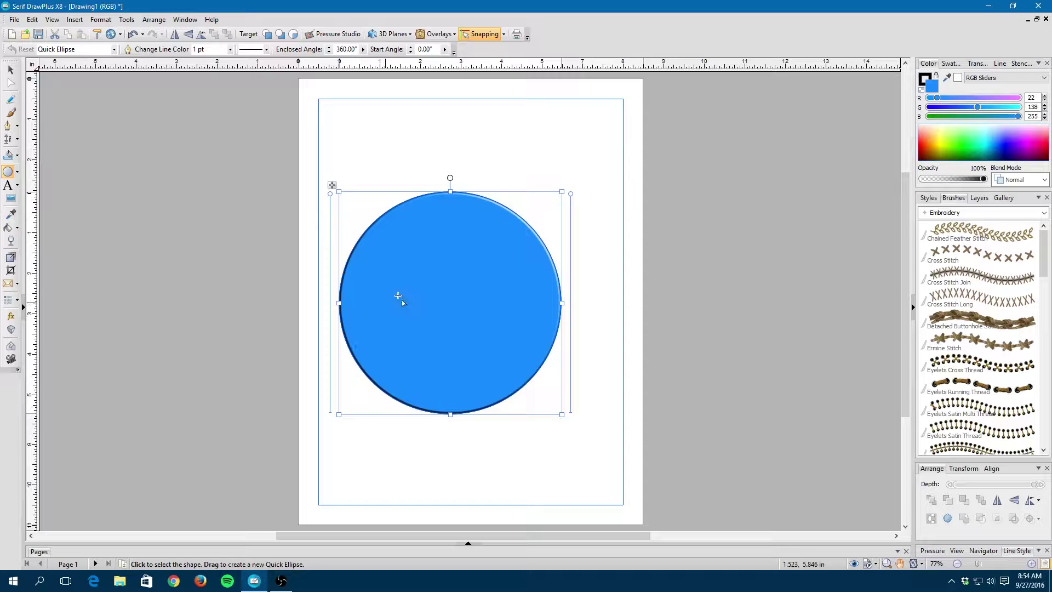
- Stretch the blue circle into an ellipse about 10 in wide and 8 in high, and set its start angle to 191.20°
drag(560, 192, 747, 93)
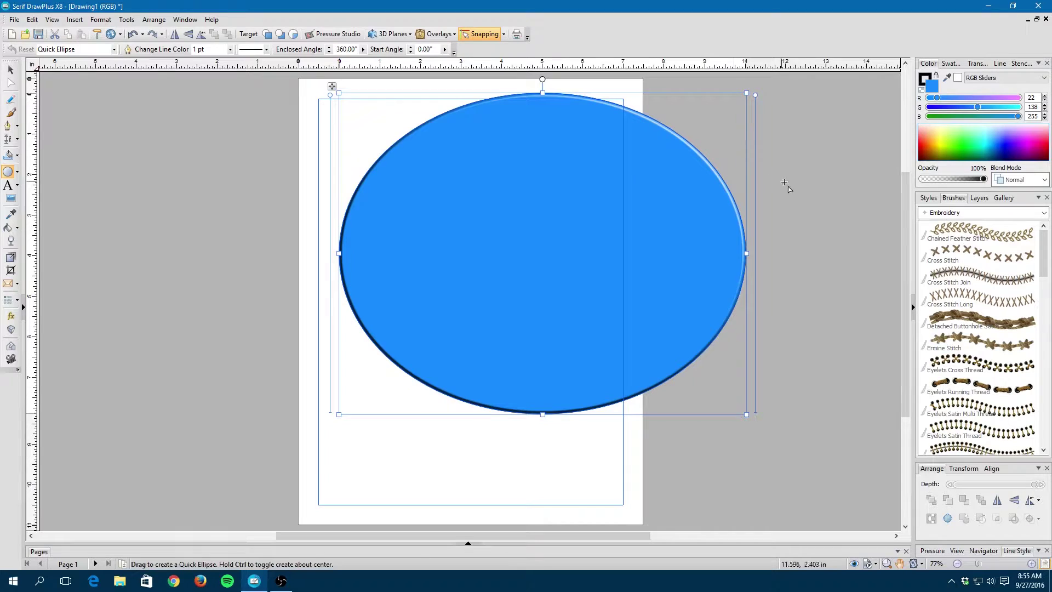
drag(754, 98, 756, 264)
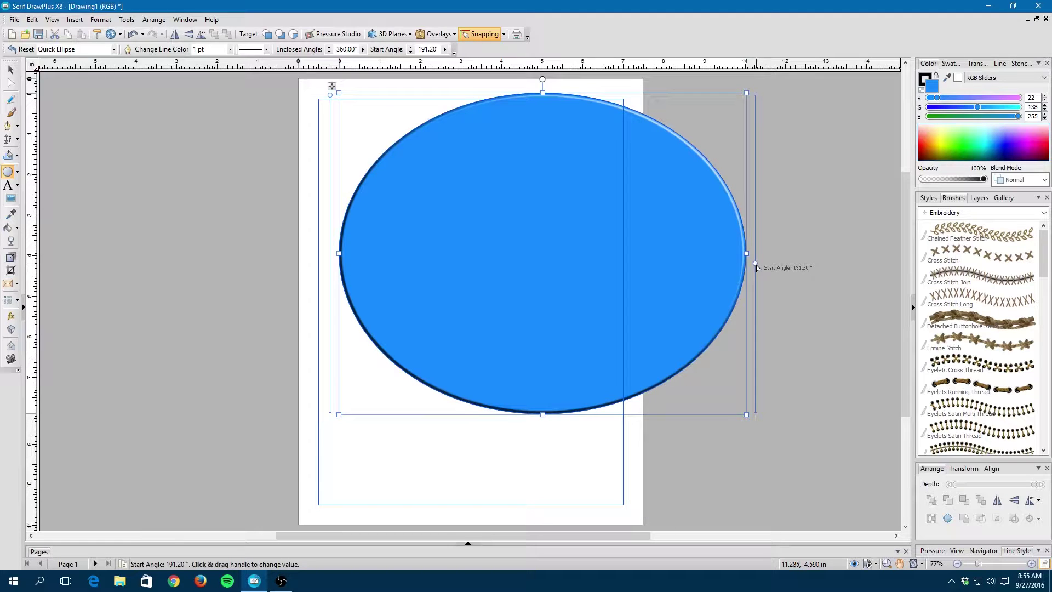
- Undo the ellipse's start angle change and reduce its enclosed angle to 274.68°
key(ctrl+z)
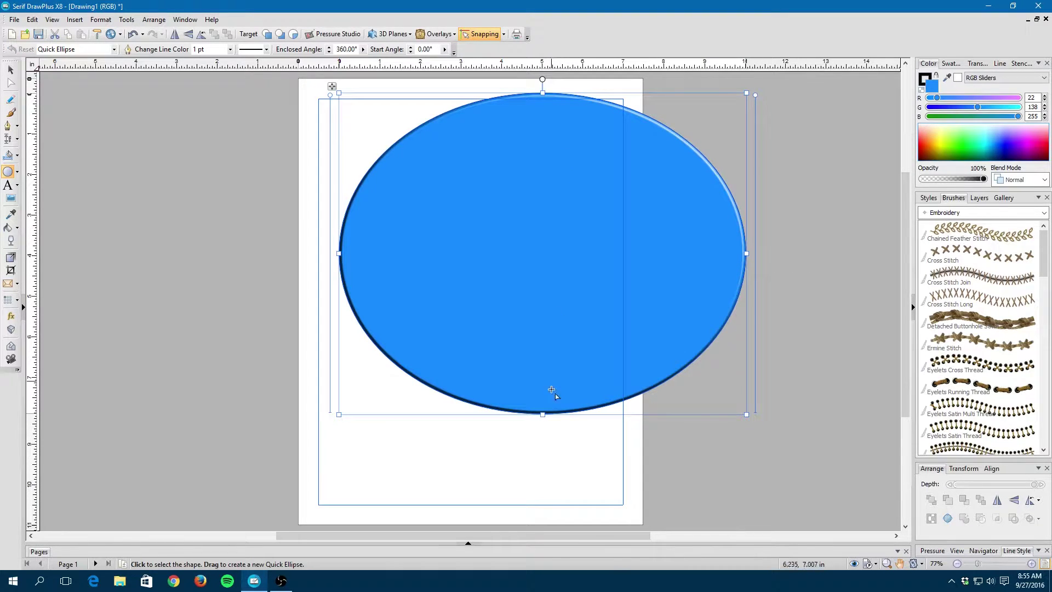
drag(330, 96, 315, 174)
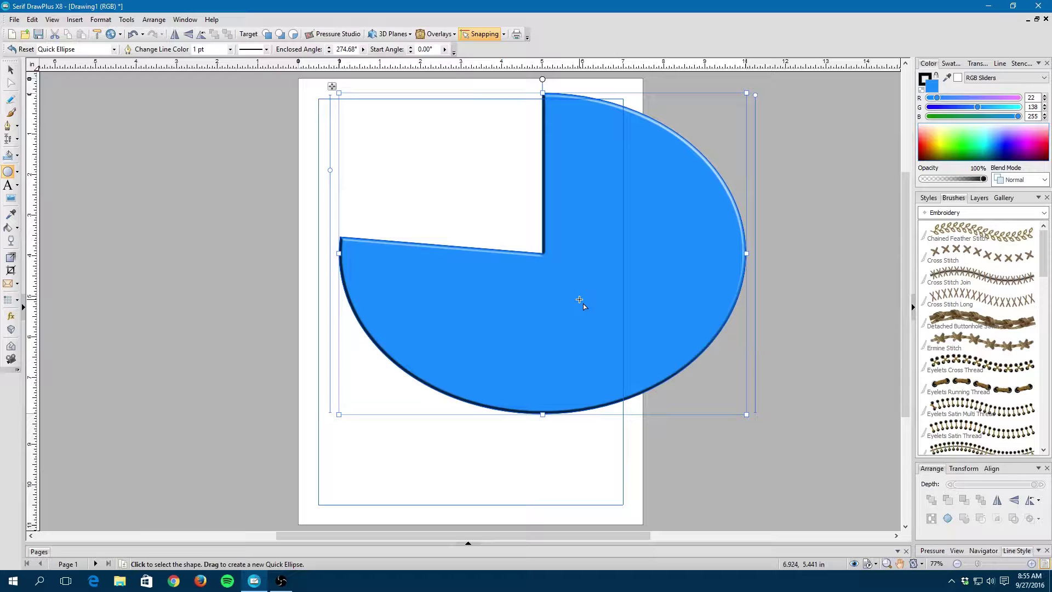
- Delete the blue ellipse and draw a Quick Flash about 4 in wide and 4 in high inside the page margins
key(Delete)
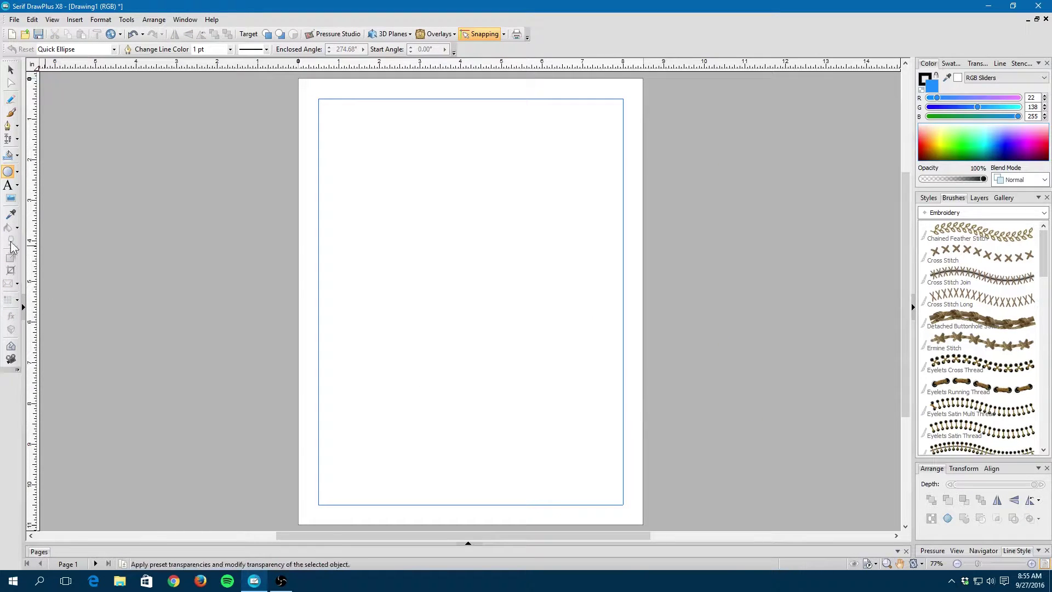
click(19, 172)
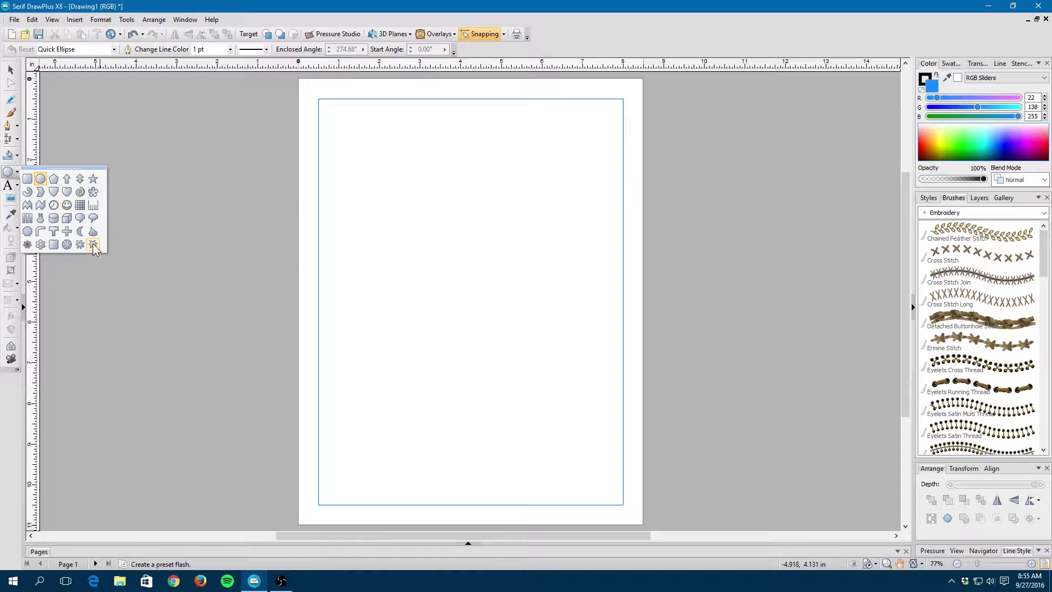
click(95, 248)
drag(348, 198, 506, 358)
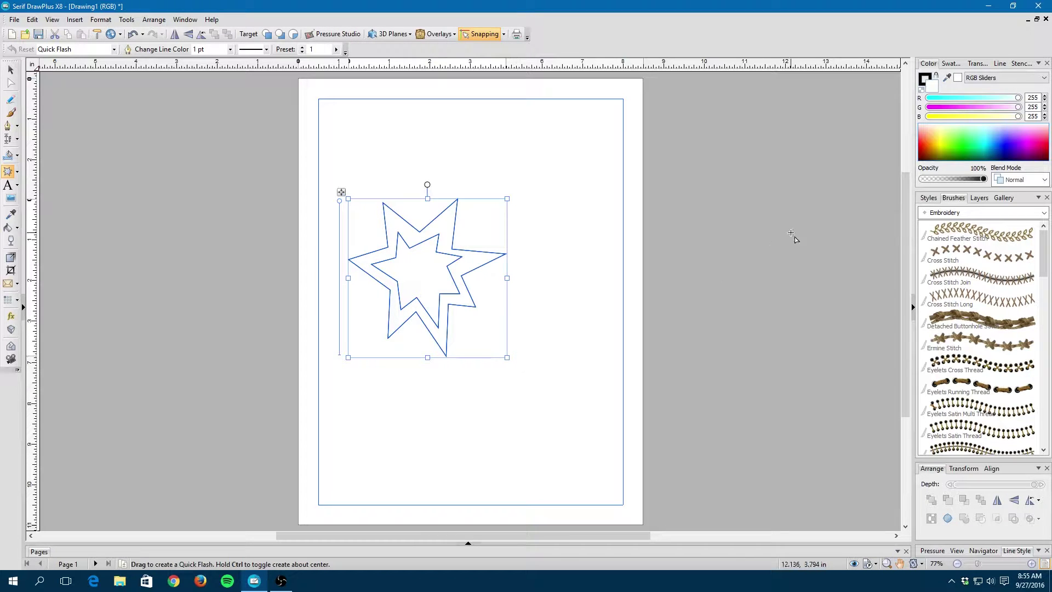
- Fill the flash shape with dark red, RGB 206, 0, 41
click(1002, 144)
click(1034, 137)
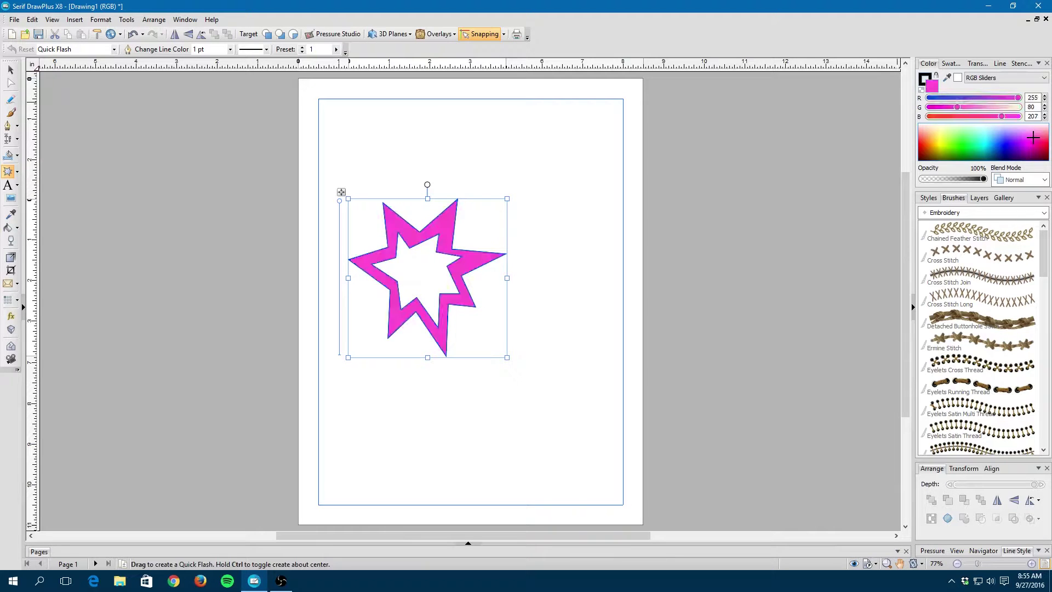
click(1044, 155)
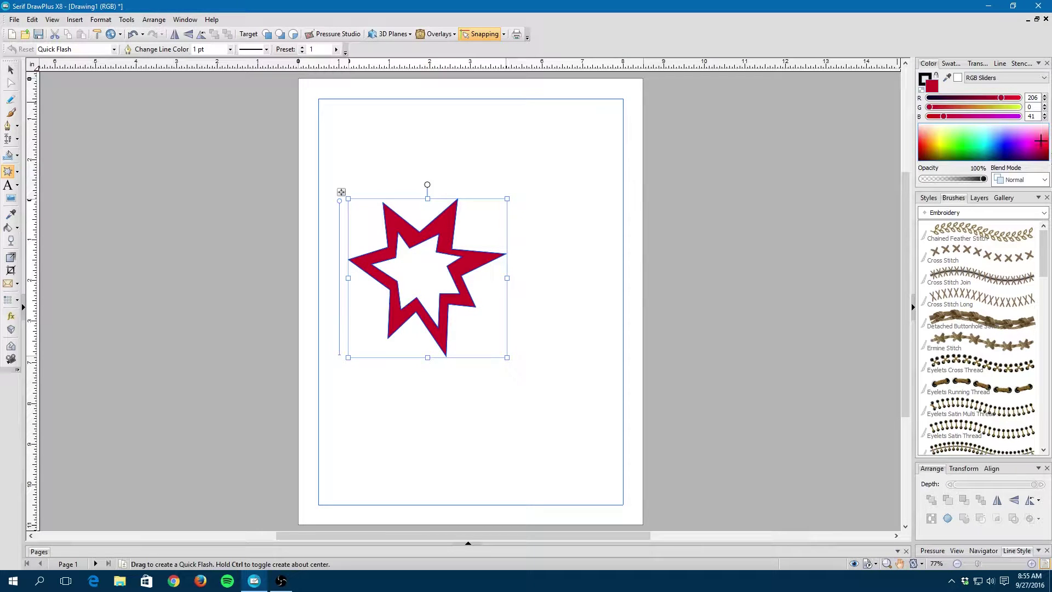
click(924, 81)
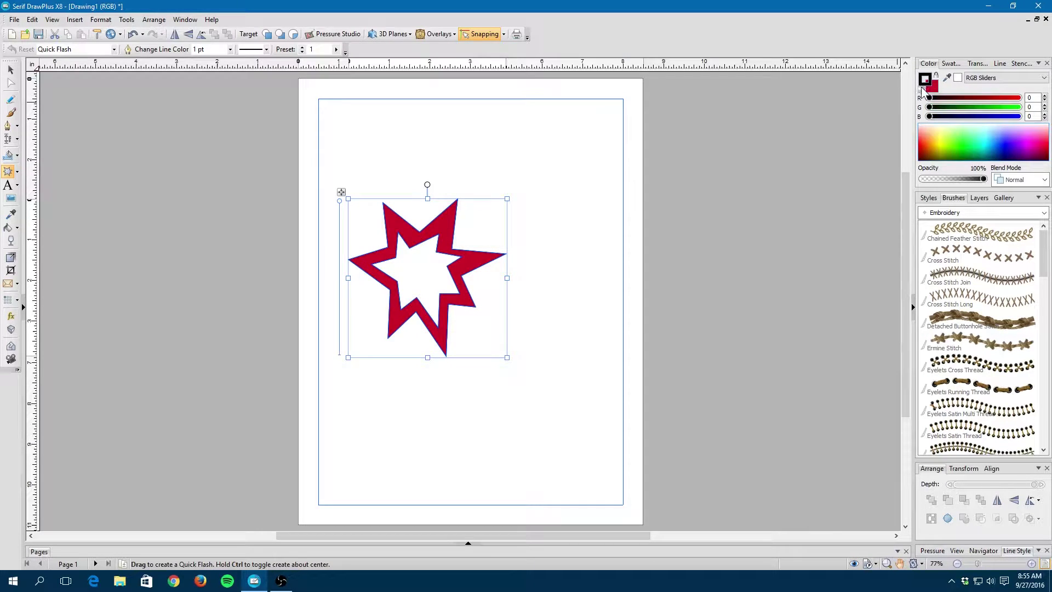
- Apply Instant 3D to the red flash and rotate it freely in several directions
click(11, 330)
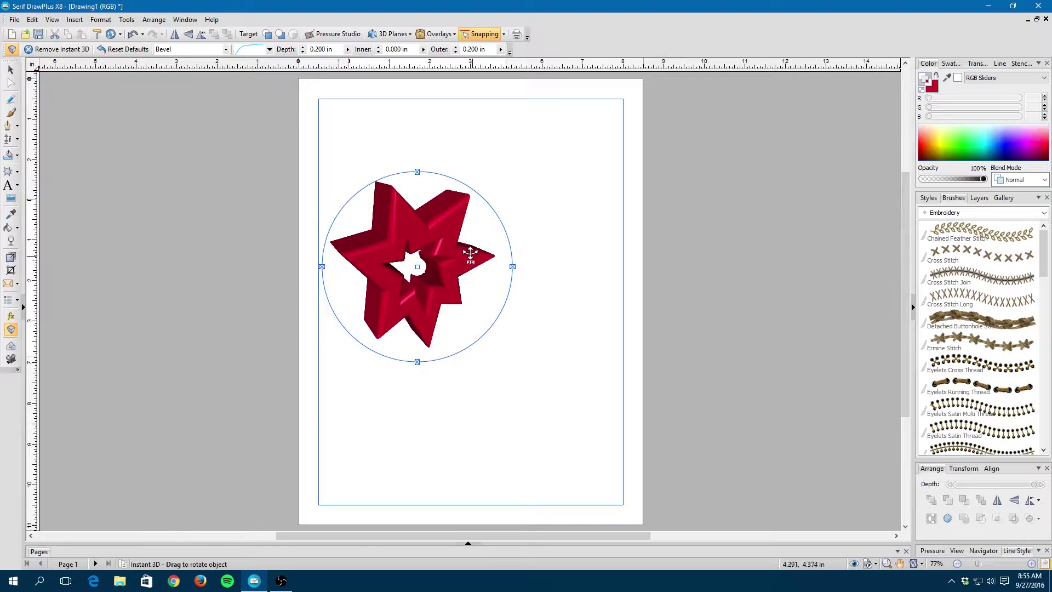
drag(404, 219, 347, 197)
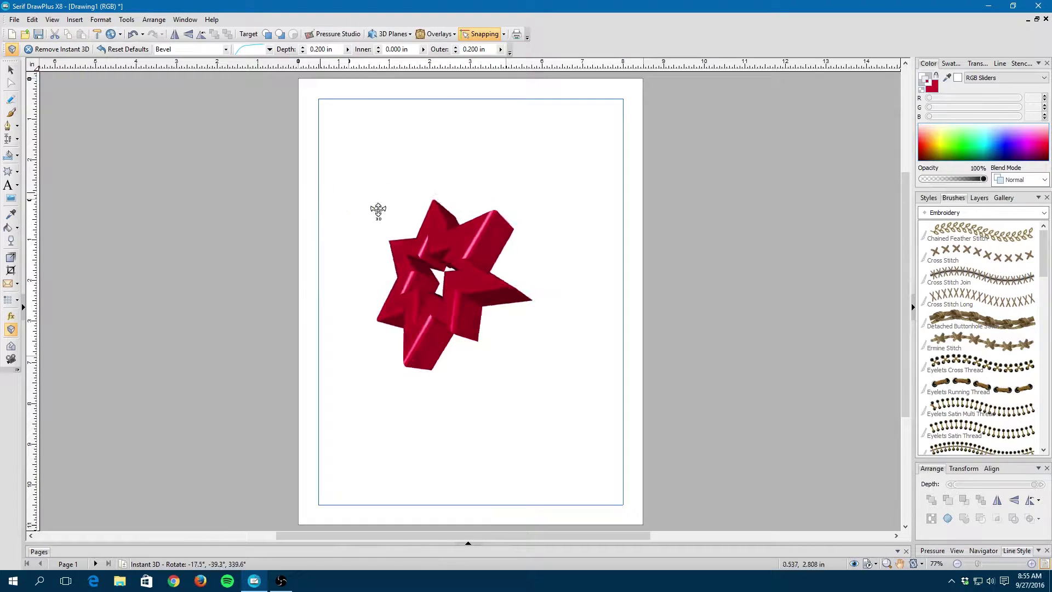
drag(442, 282, 477, 298)
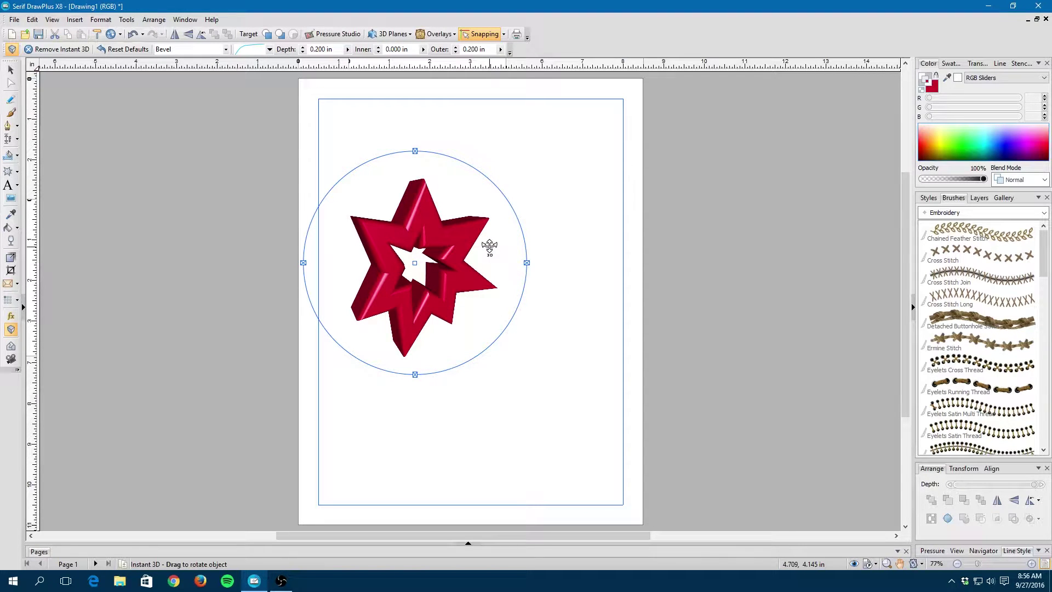
- Look through the Instant 3D parameter sets and remove Instant 3D from the flash
click(228, 50)
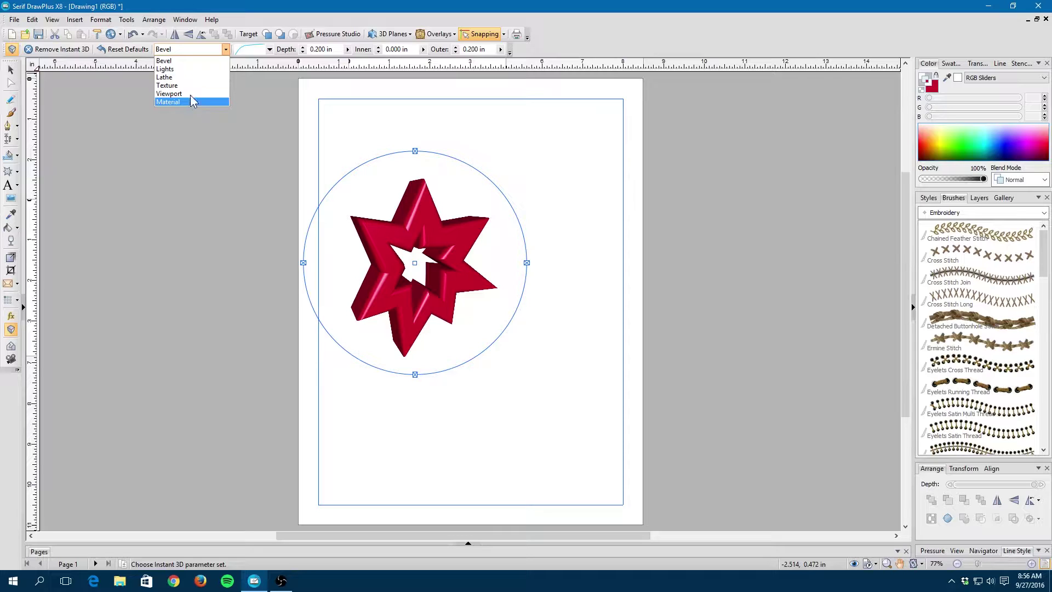
click(560, 45)
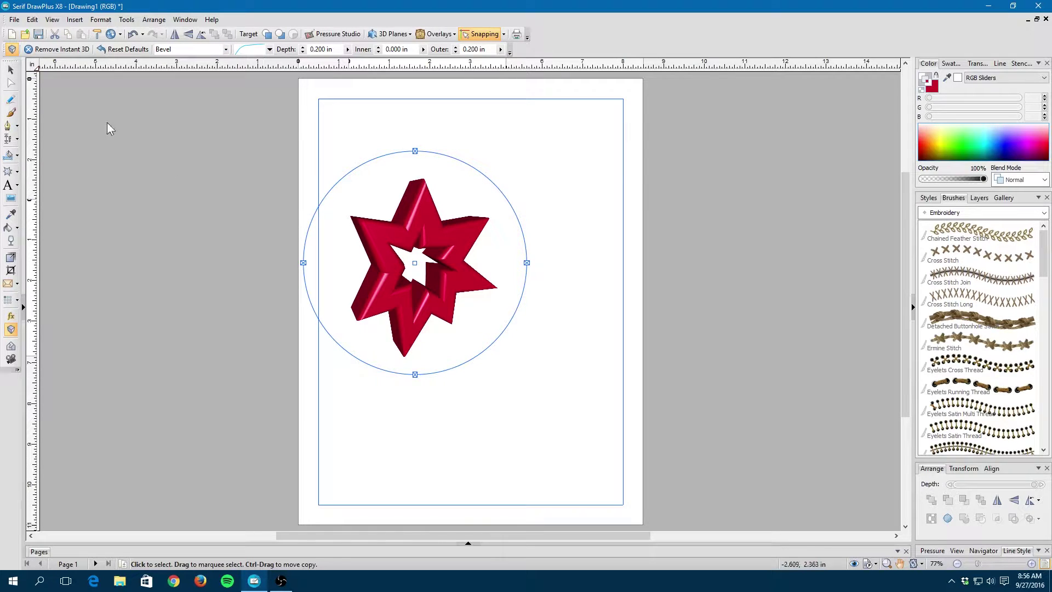
click(61, 49)
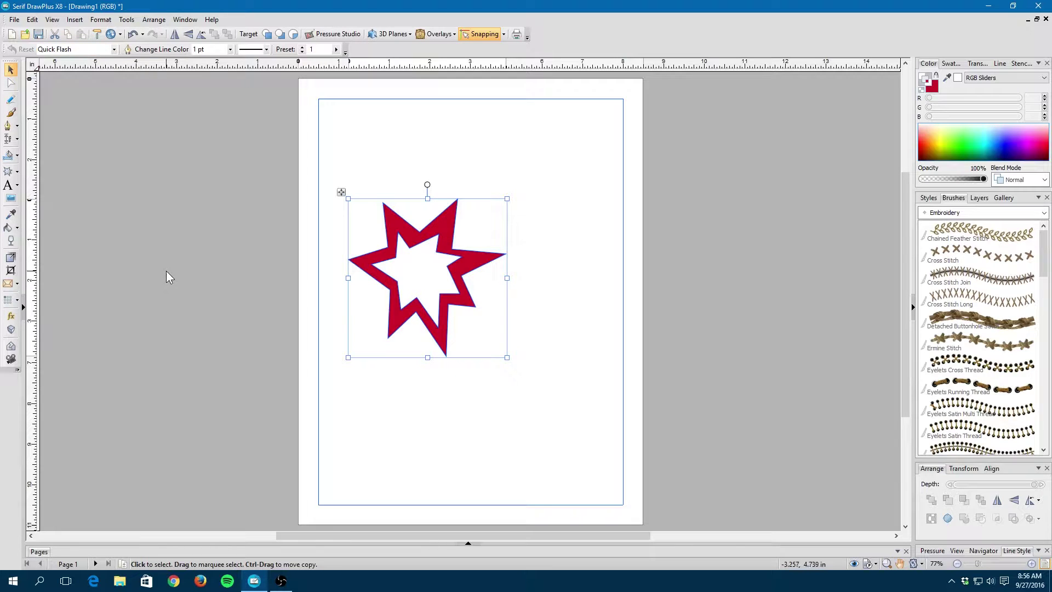
- Delete the flash and draw a Quick Ellipse about 3.7 by 1.9 in, overlapped by a second one about 3.9 by 3.7 in
click(11, 351)
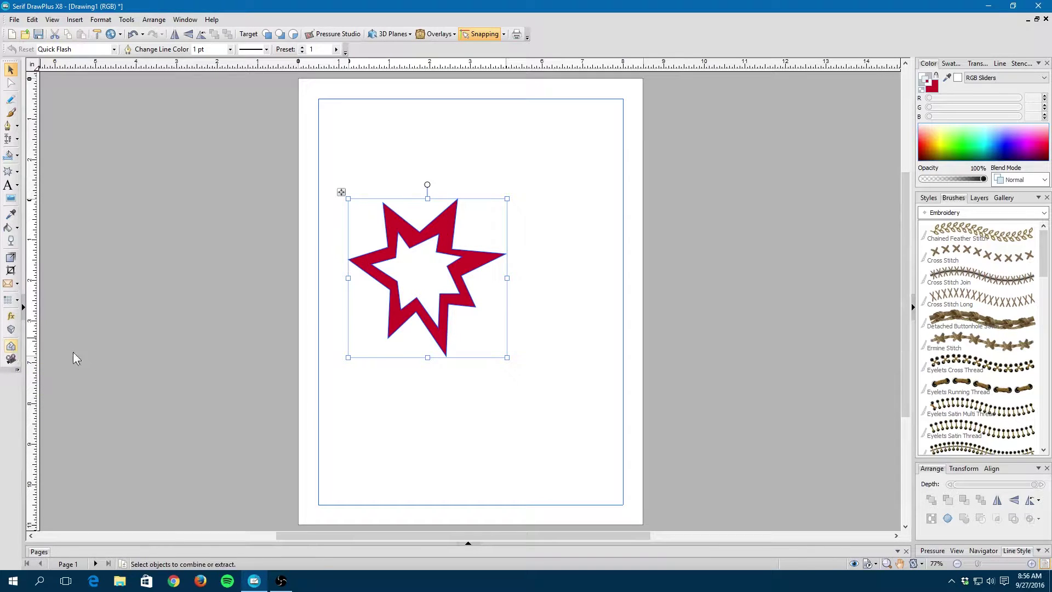
key(Delete)
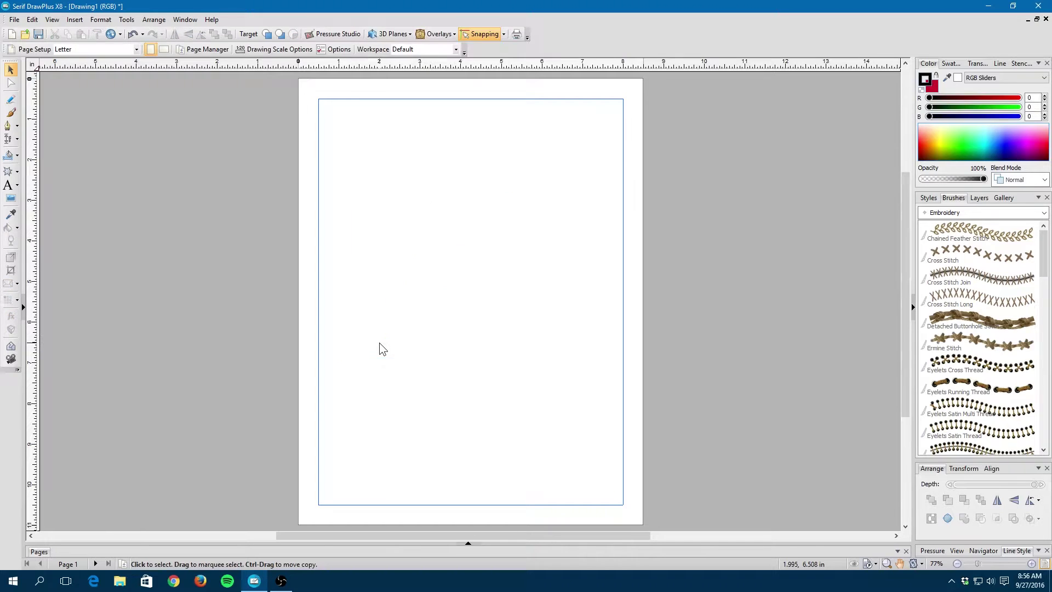
click(17, 172)
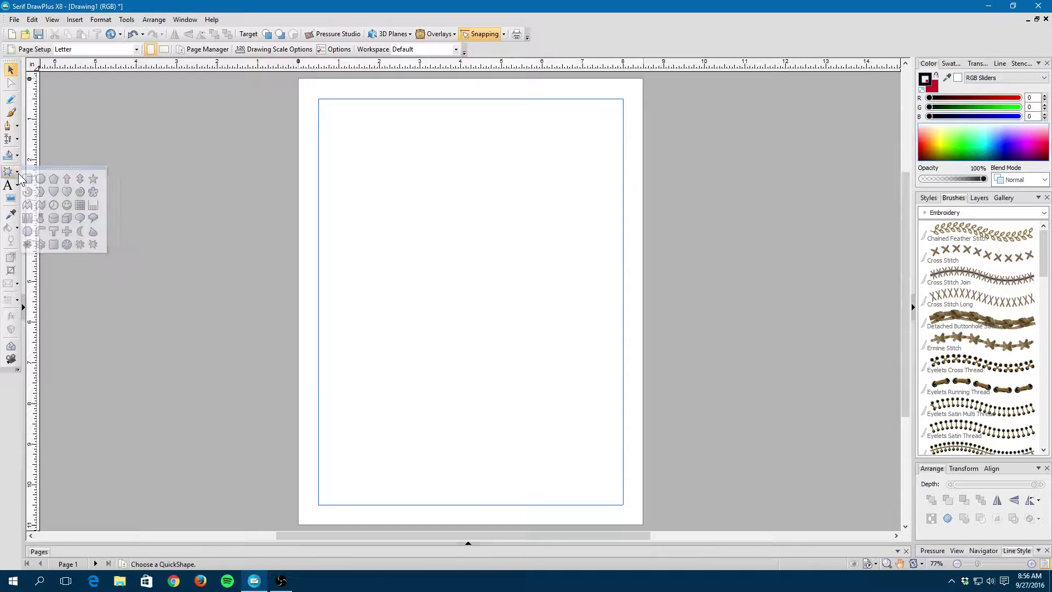
click(35, 177)
drag(335, 228, 485, 303)
drag(431, 186, 588, 339)
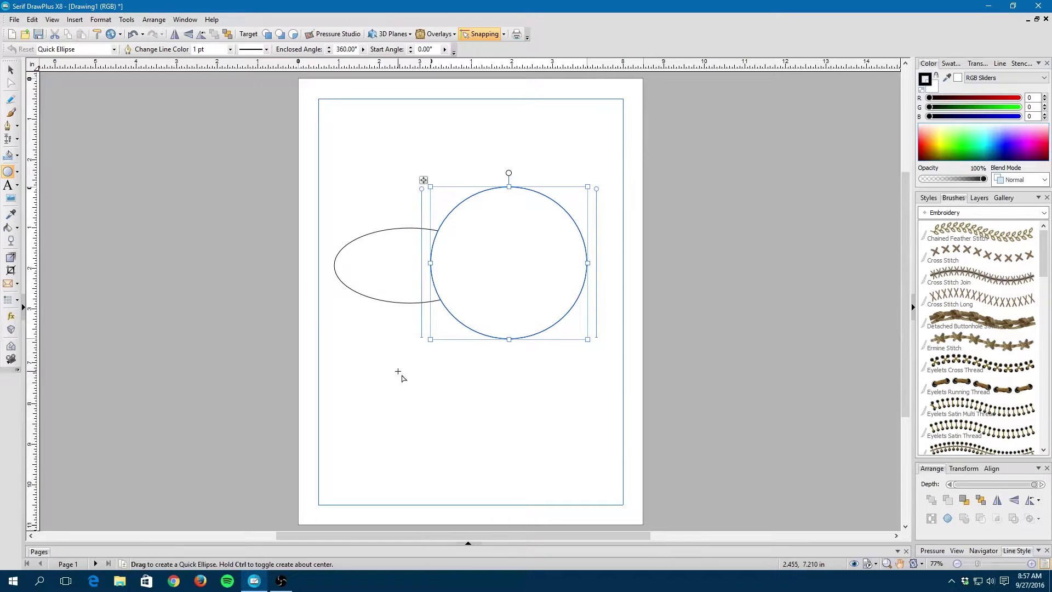
- Try the Shape Builder on the two ellipses, merging them and inserting the circle's outer region and the overlap as separate shapes
click(10, 349)
drag(414, 266, 518, 267)
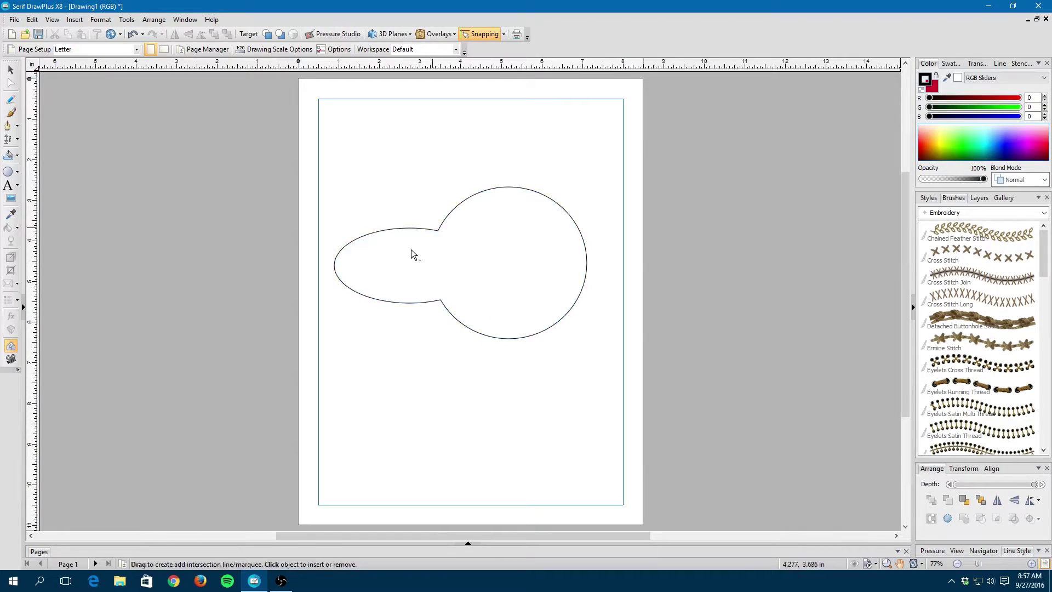
click(564, 248)
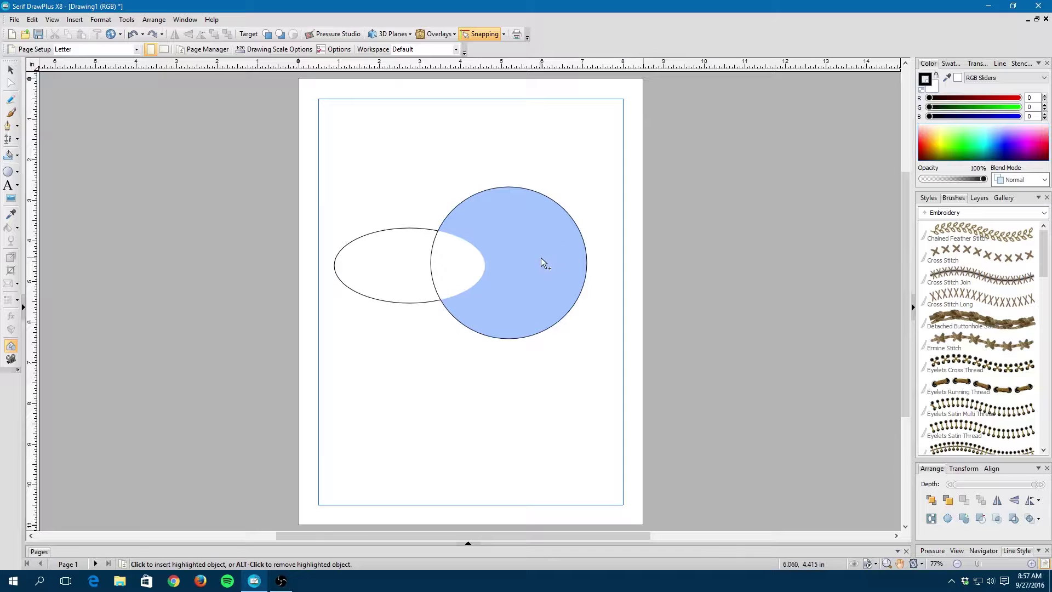
click(454, 265)
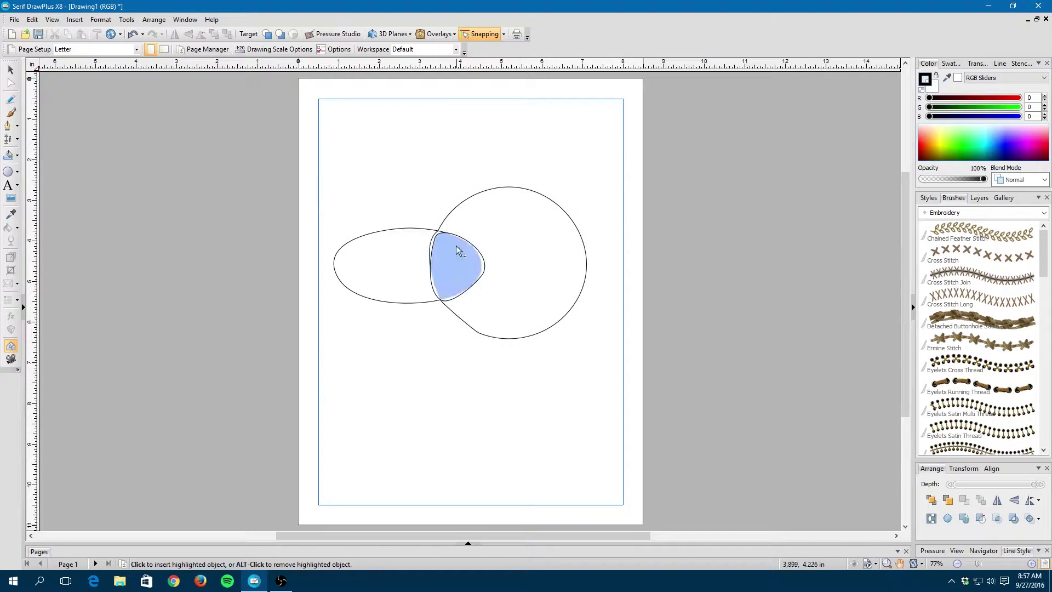
scroll(452, 262, up, 1)
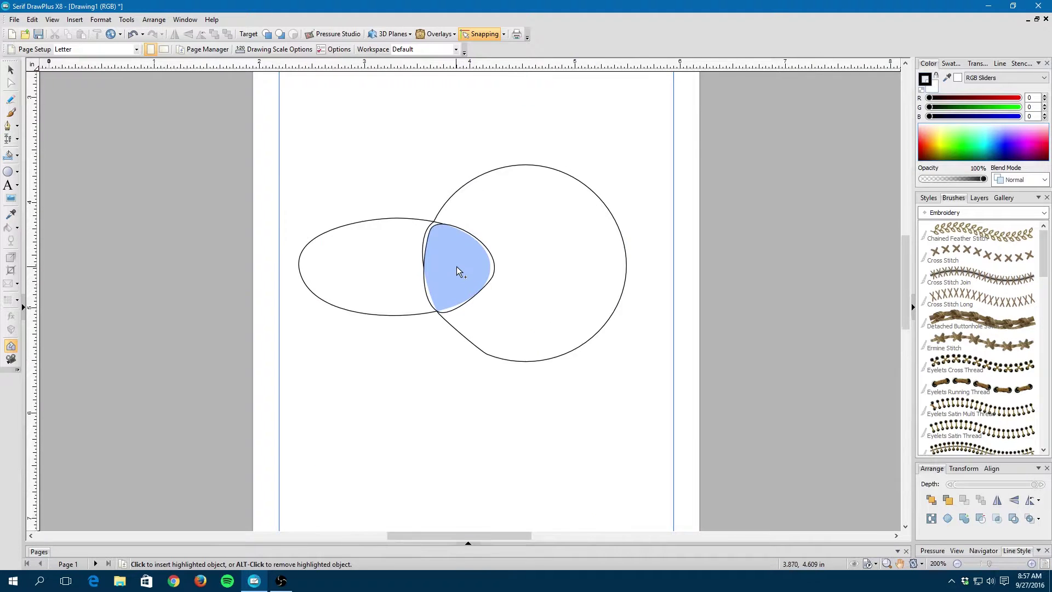
scroll(456, 267, up, 4)
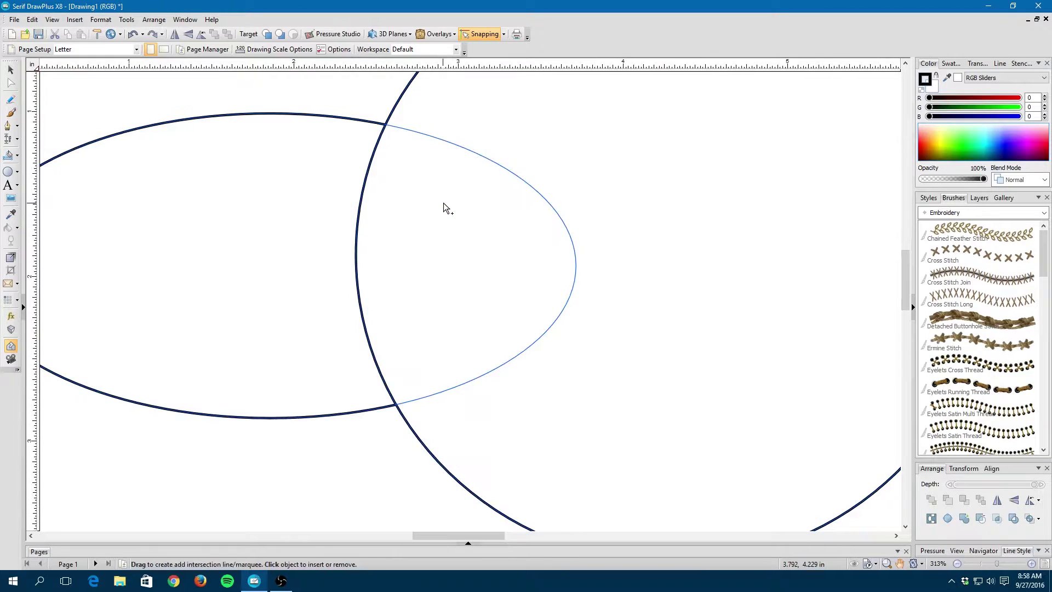
- Delete the two overlapping ellipse shapes from the page
click(11, 69)
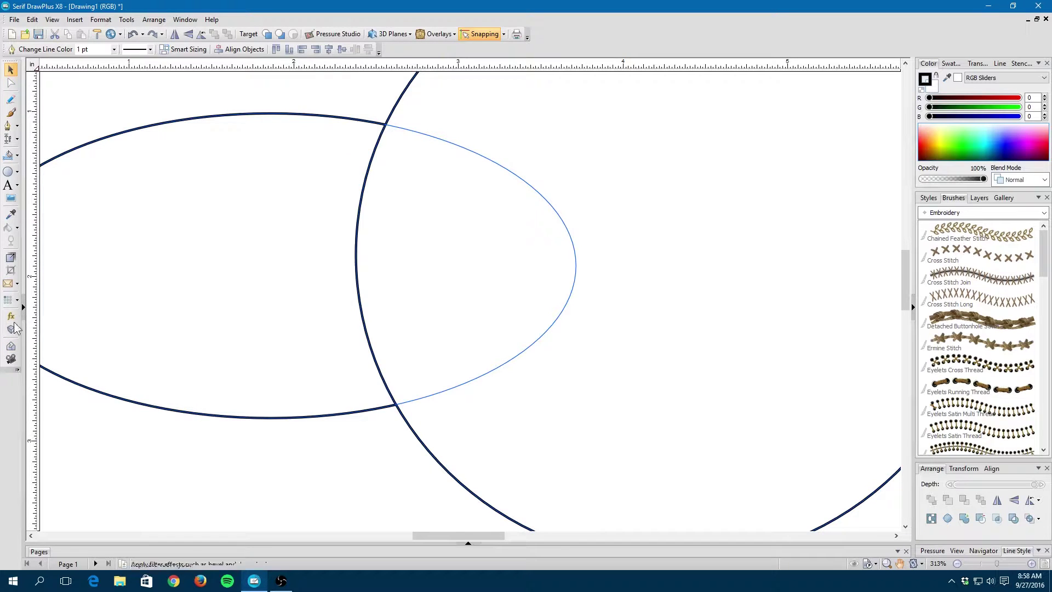
scroll(117, 334, down, 3)
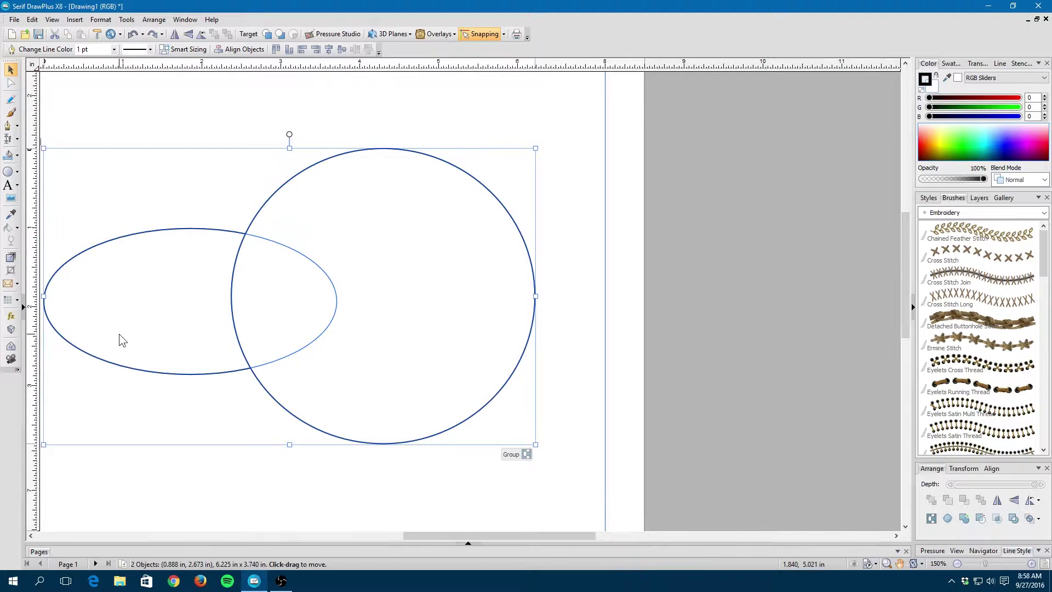
key(Delete)
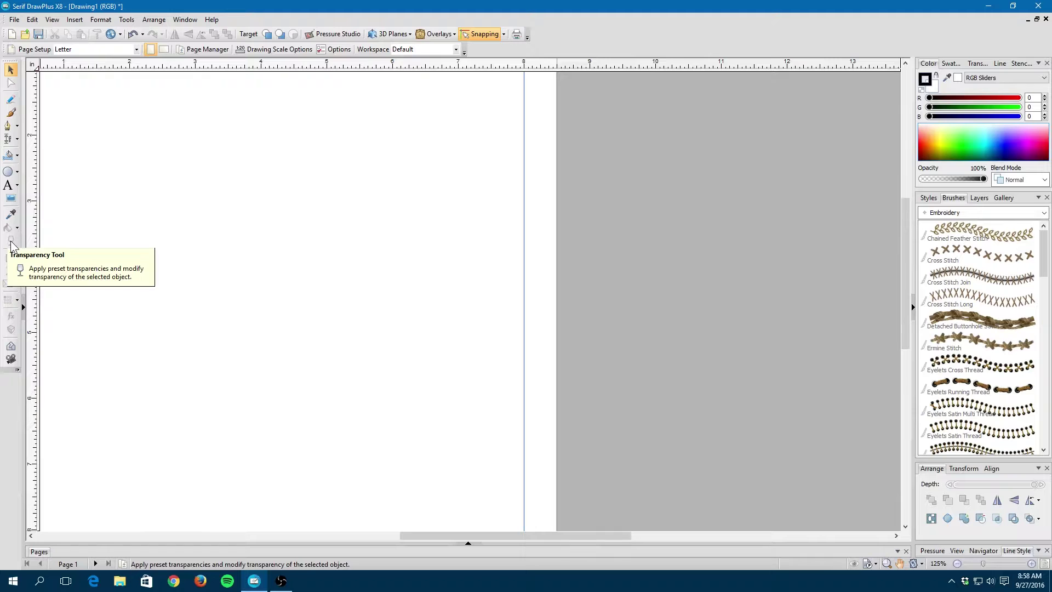
- Insert the picture 69GTO.jpg from the previous demo folder at its native dpi onto the page
click(10, 202)
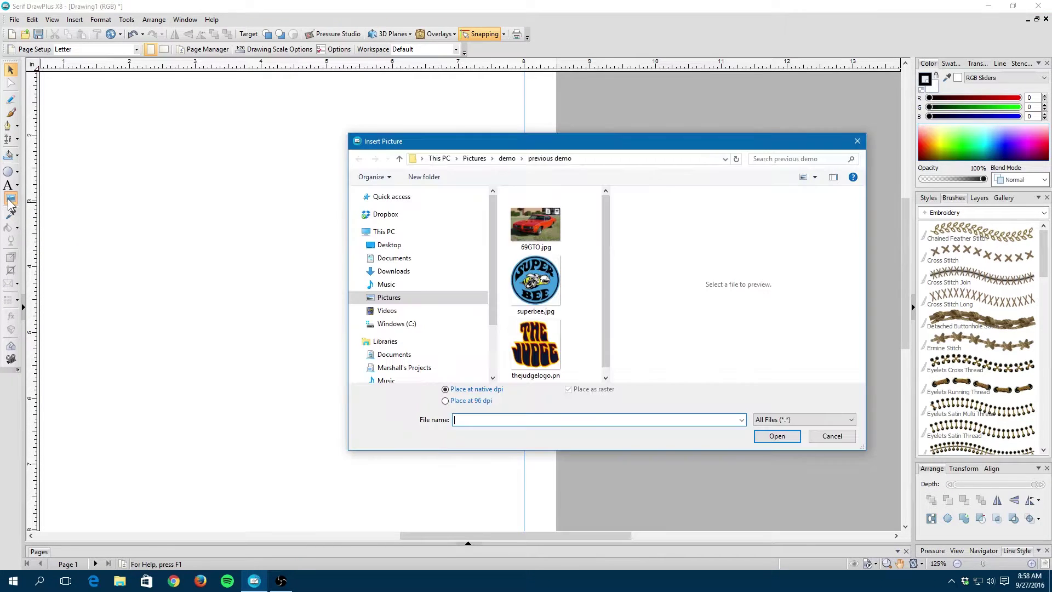
double_click(550, 230)
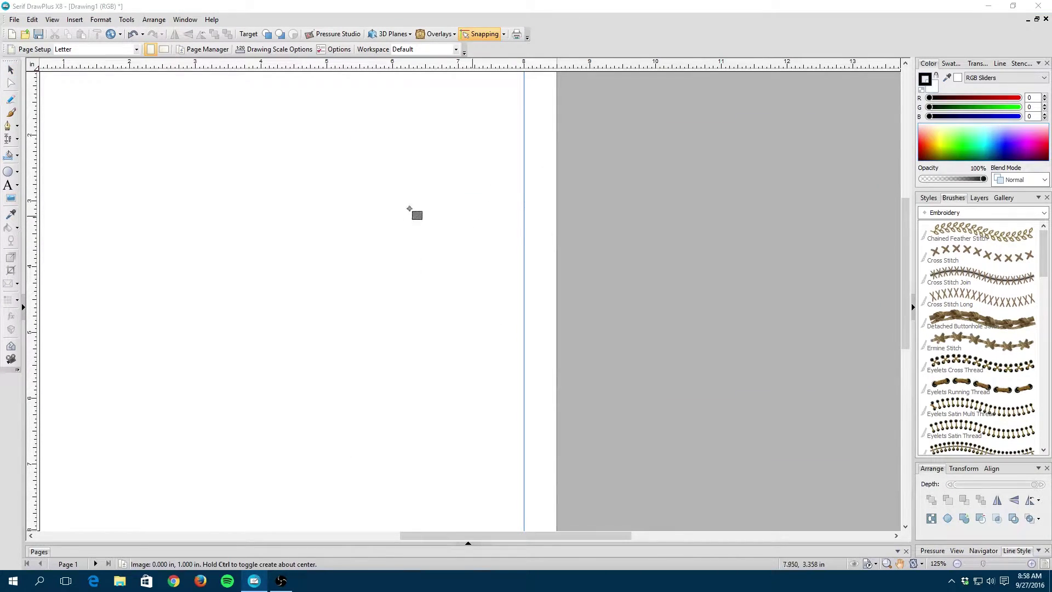
click(94, 134)
- Align the car picture with the page's upper-left margin corner and resize it to 7.5 in wide and 5.25 in high
scroll(338, 226, down, 3)
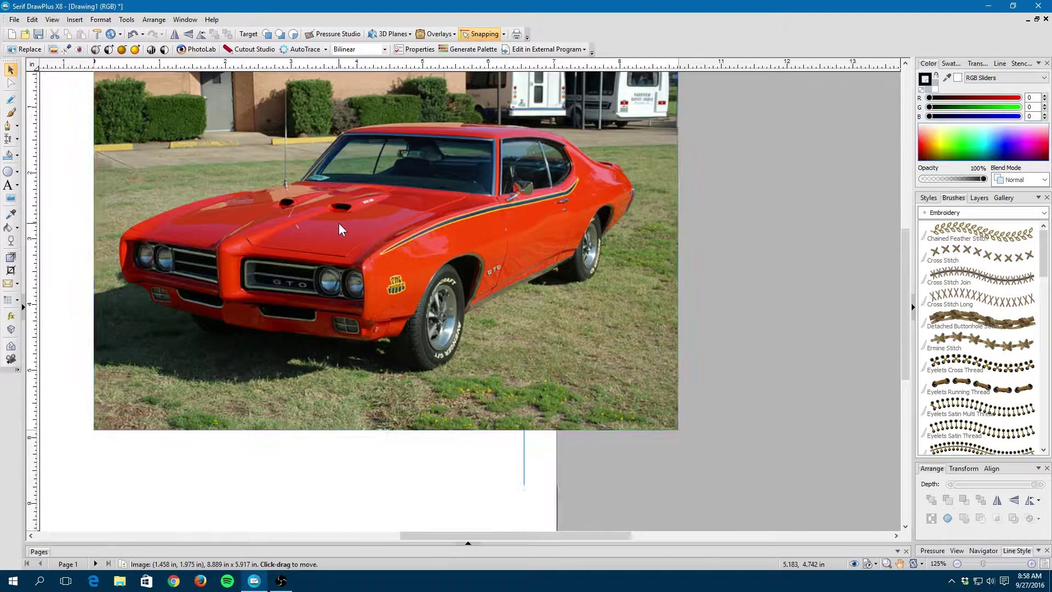
scroll(403, 244, down, 3)
scroll(403, 239, down, 1)
drag(416, 260, 363, 218)
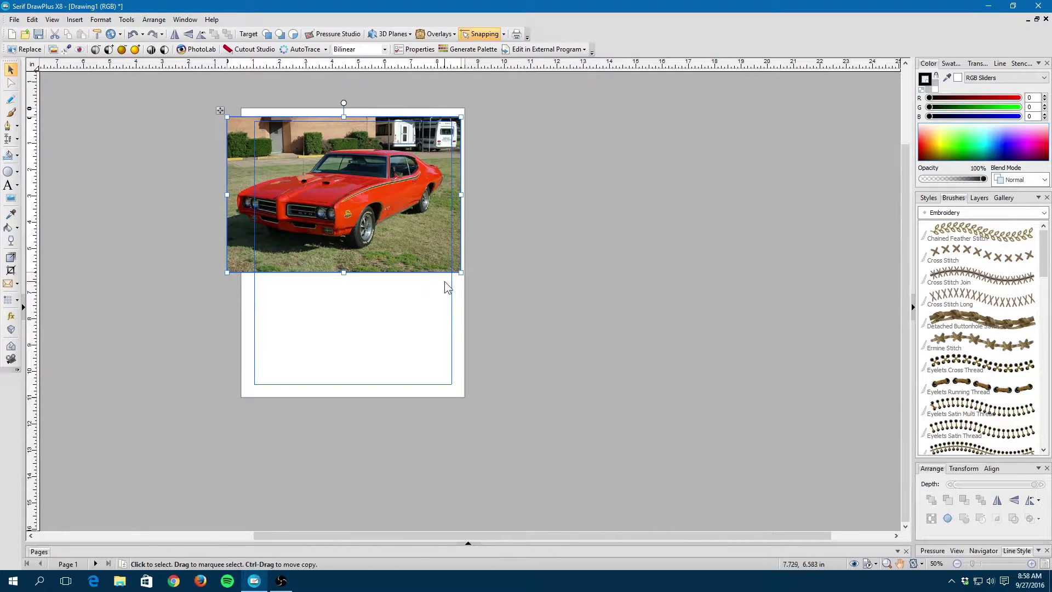
drag(462, 273, 396, 234)
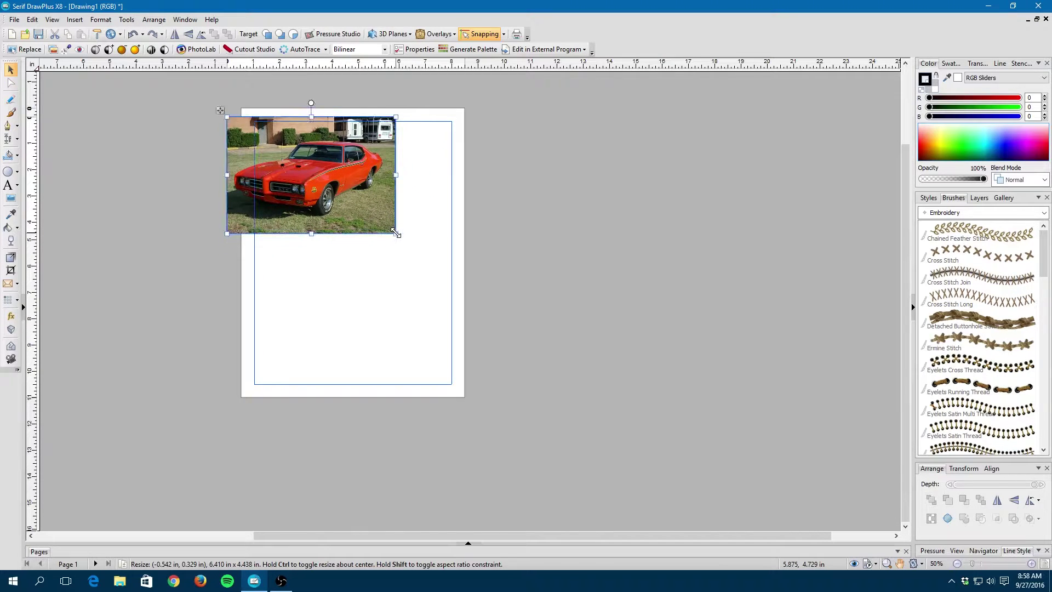
drag(343, 195, 372, 199)
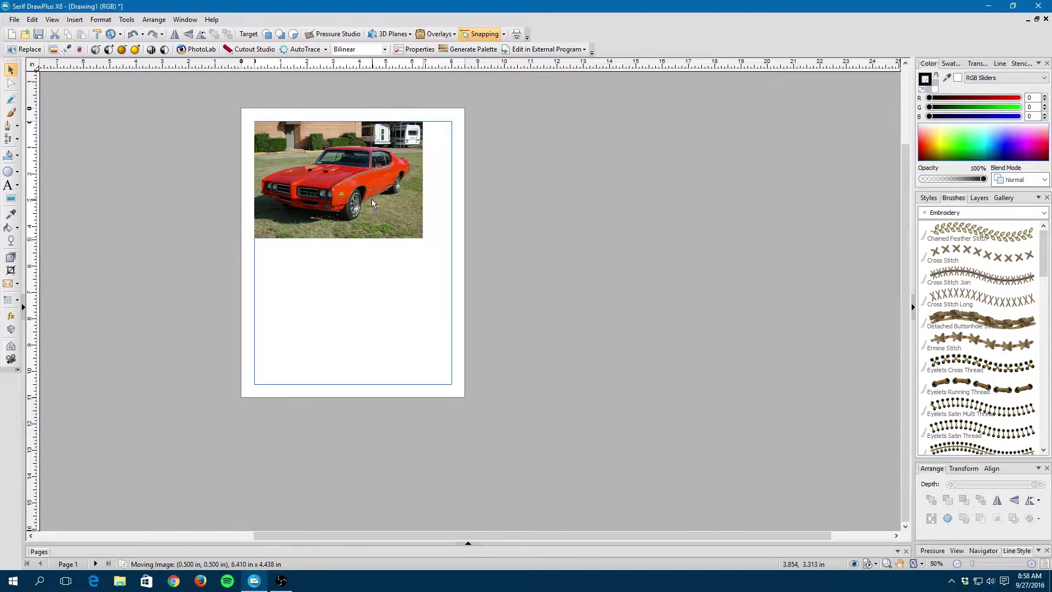
drag(423, 239, 452, 260)
- Reduce the car picture's height to about 5 in by raising its lower edge
scroll(393, 217, up, 2)
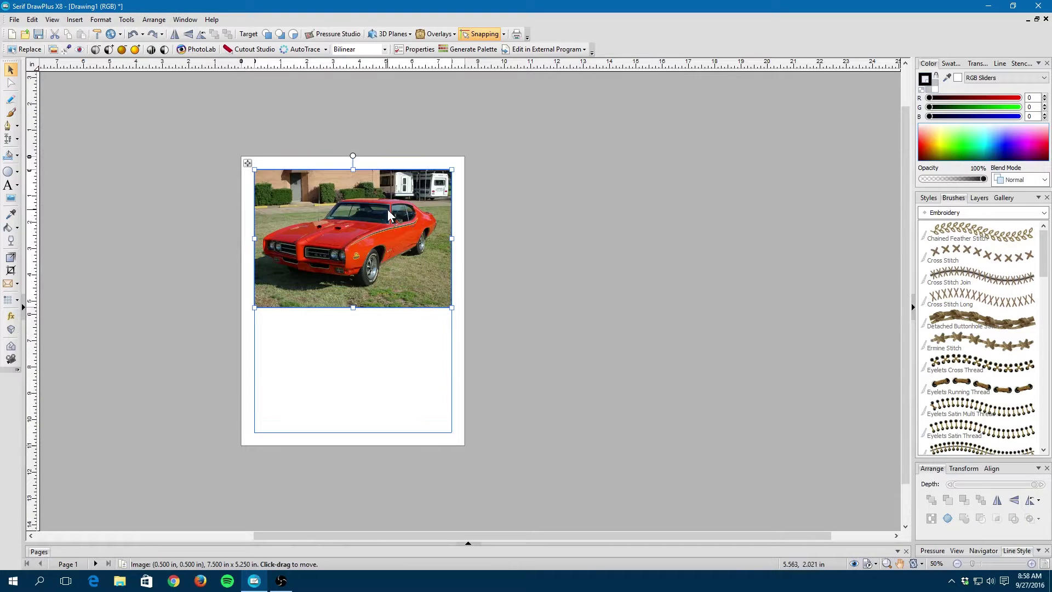
scroll(378, 234, up, 2)
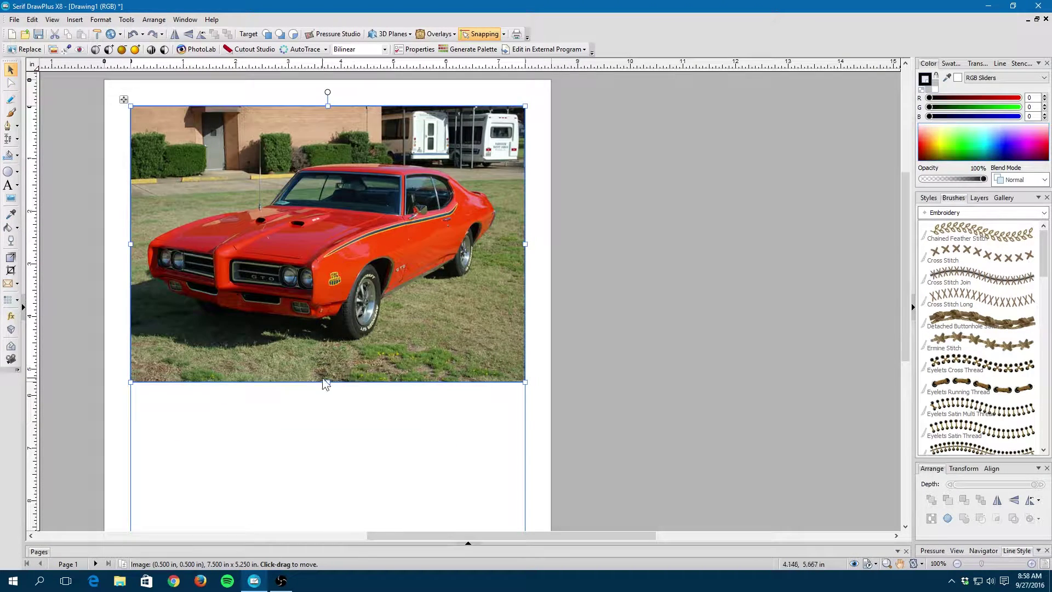
drag(327, 382, 333, 364)
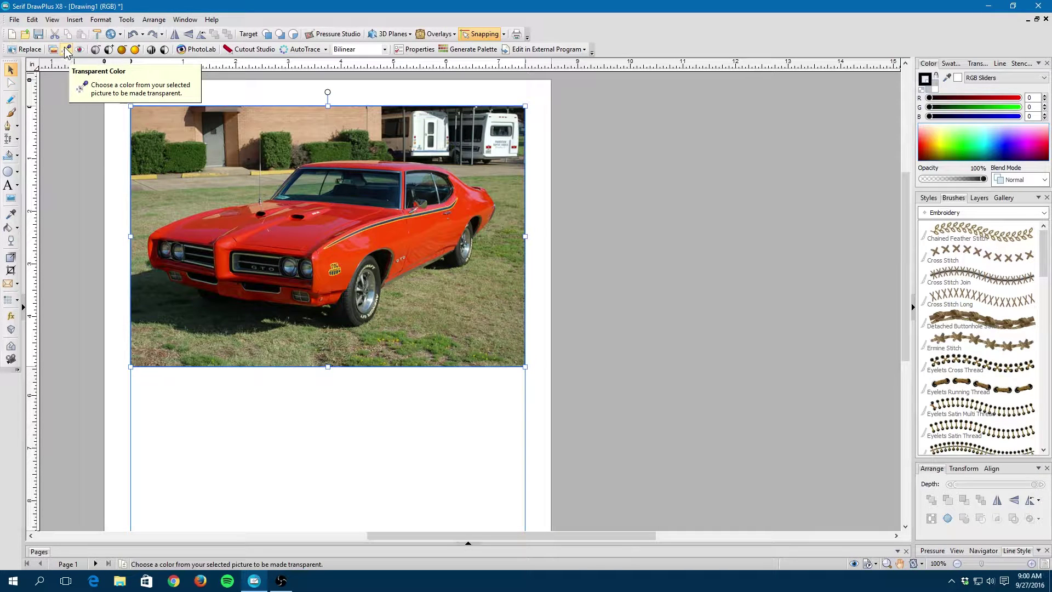
- Open the car picture in PhotoLab, apply the Pop Art effect and reduce its Halftone radius to 5 pix
click(209, 52)
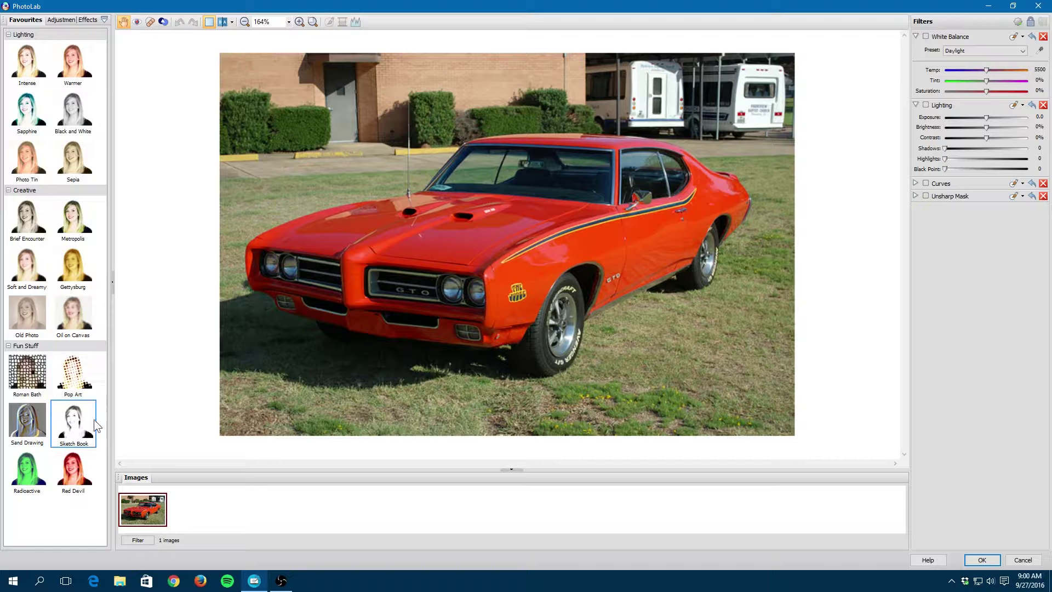
click(76, 387)
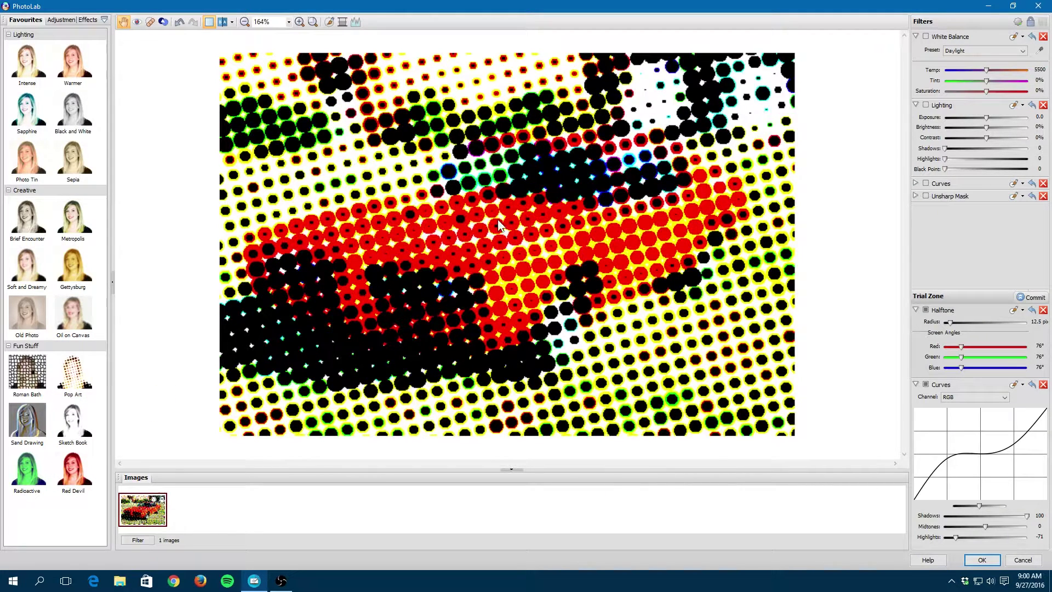
click(943, 461)
drag(950, 319, 949, 327)
drag(951, 321, 944, 322)
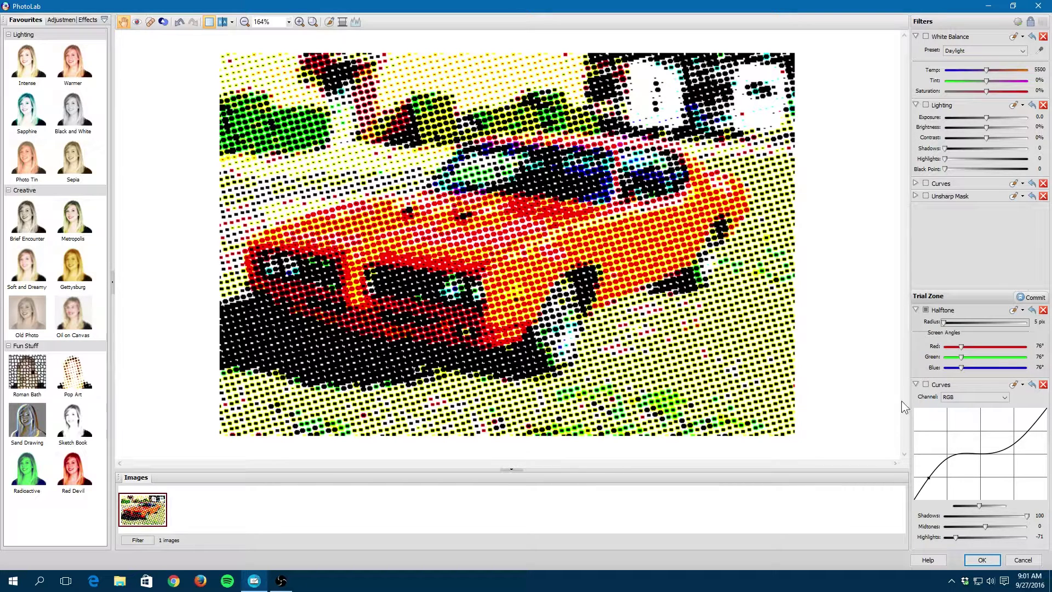
- Toggle the Curves and Halftone filters off and on to compare their effect, and remove both from the Trial Zone
click(925, 384)
click(926, 311)
click(926, 311)
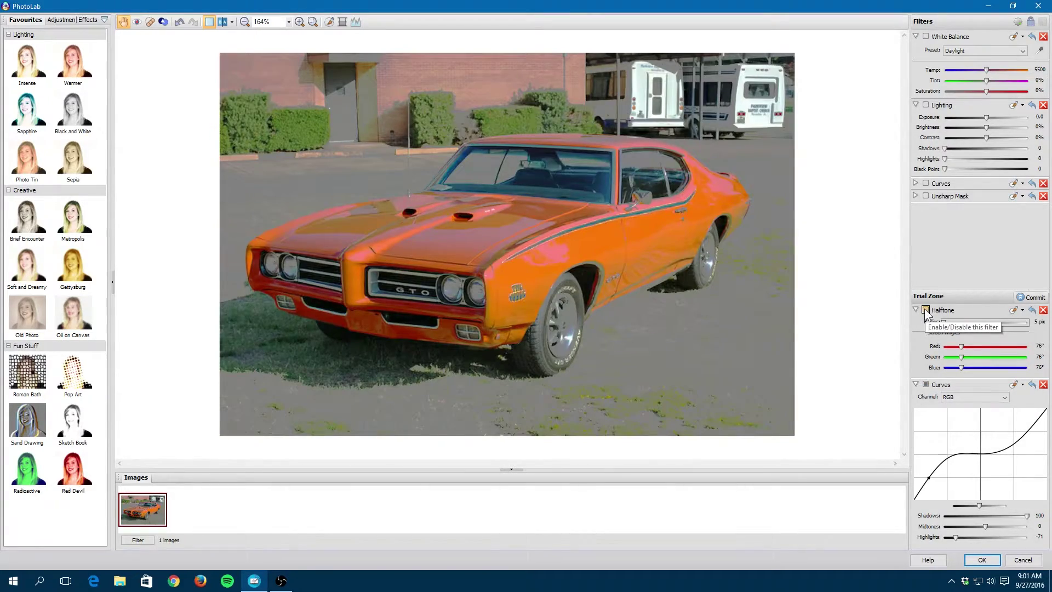
click(925, 310)
click(925, 311)
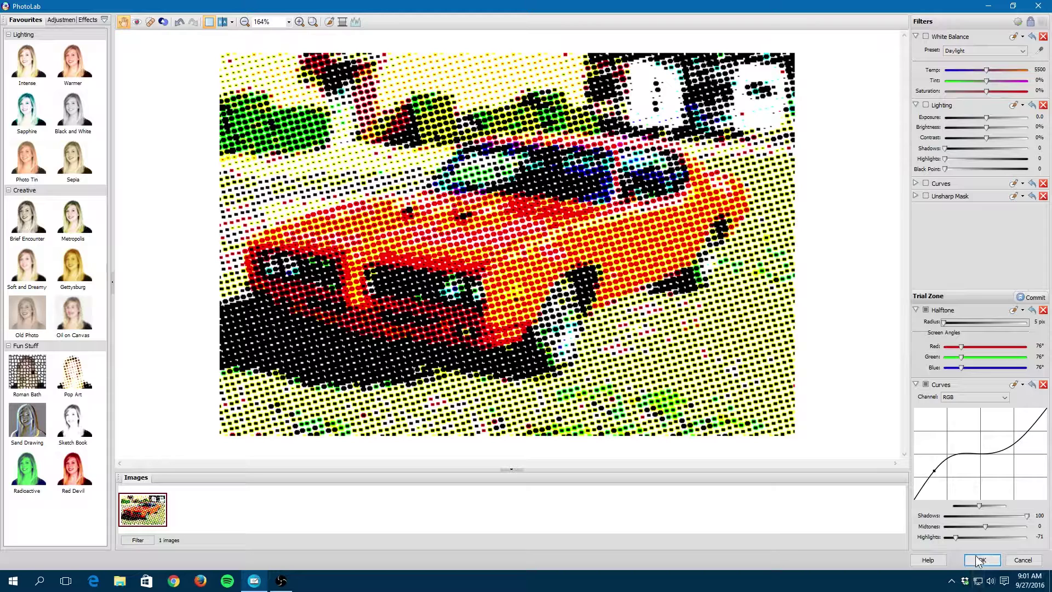
click(1044, 310)
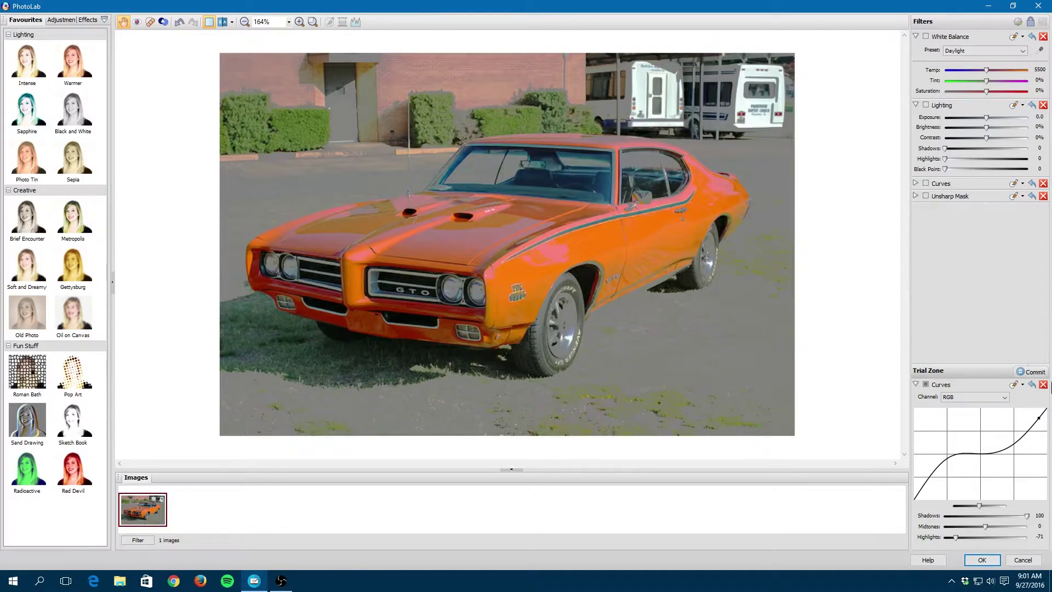
click(1043, 384)
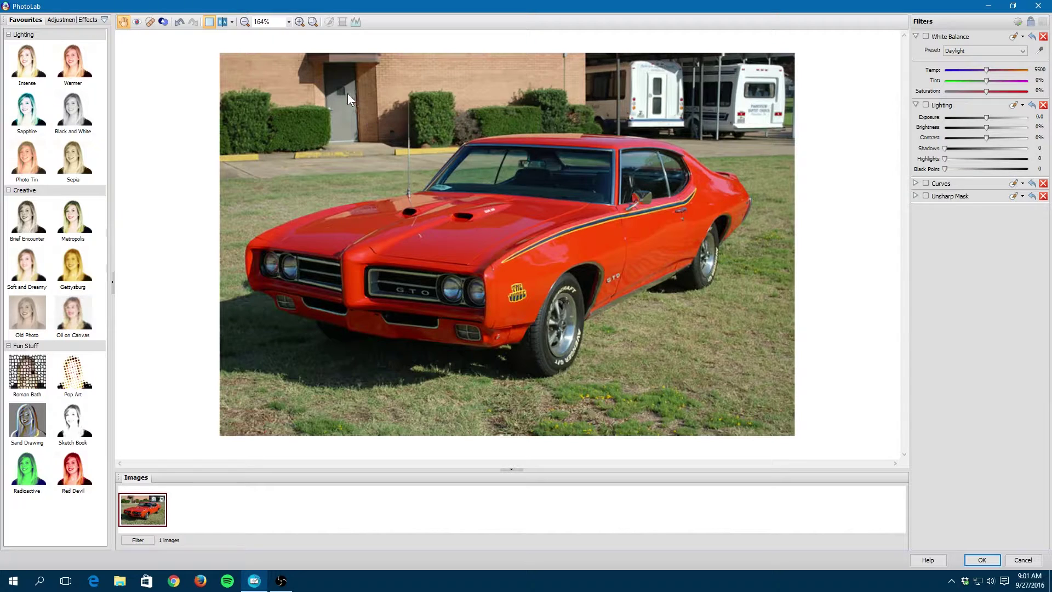
- Examine the available adjustments, the Other and Artistic effect categories, and the list of filters that can be added
click(75, 25)
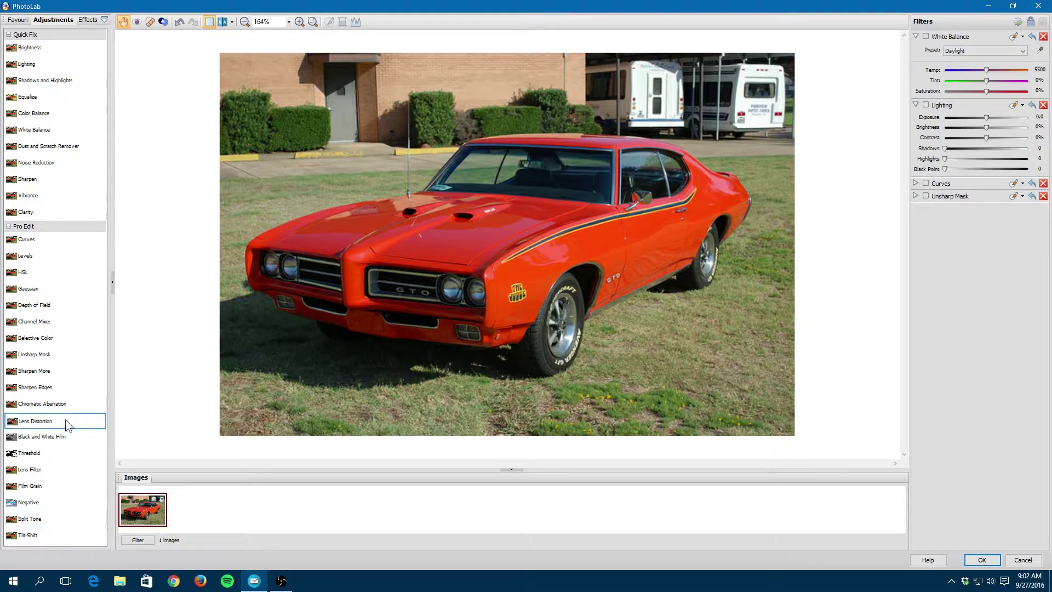
click(87, 21)
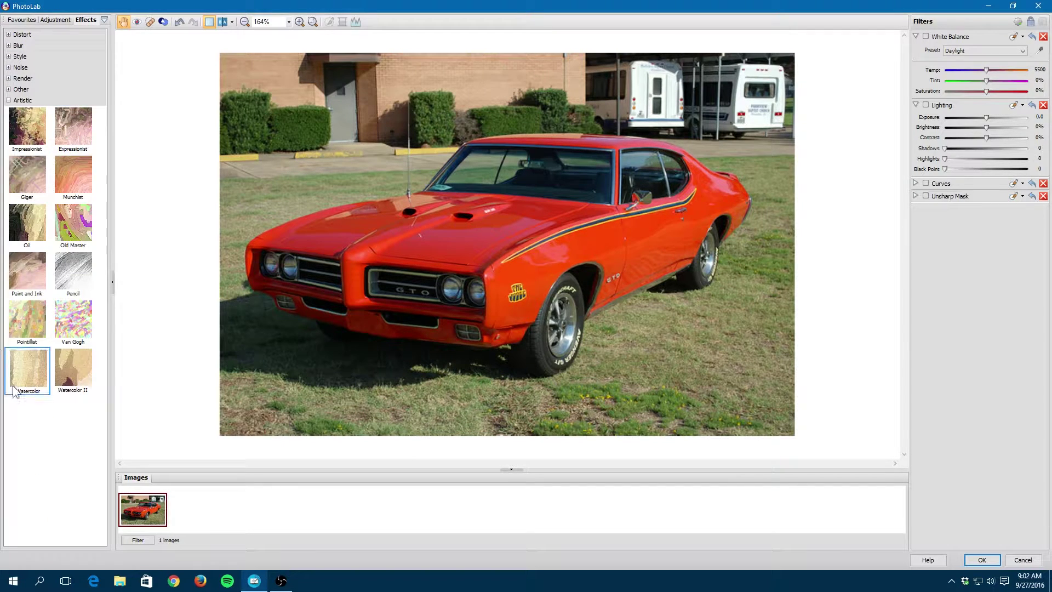
click(8, 90)
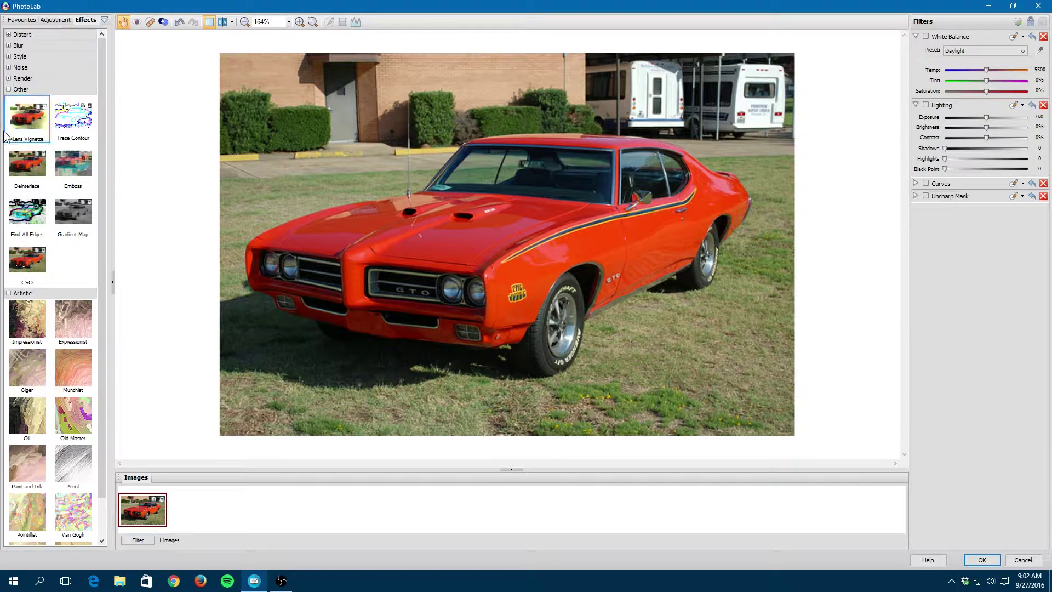
click(8, 90)
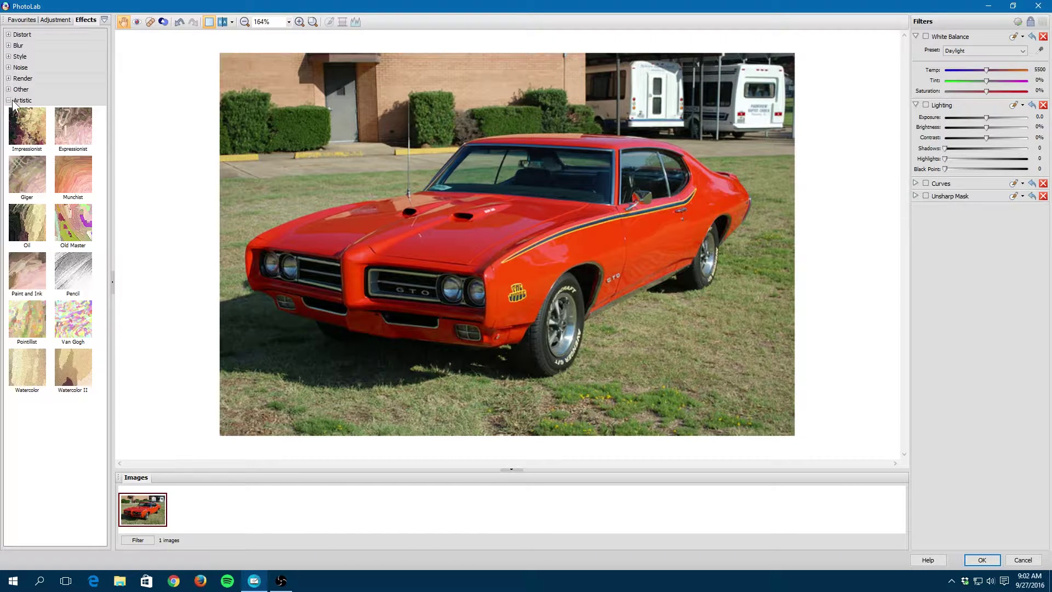
click(58, 19)
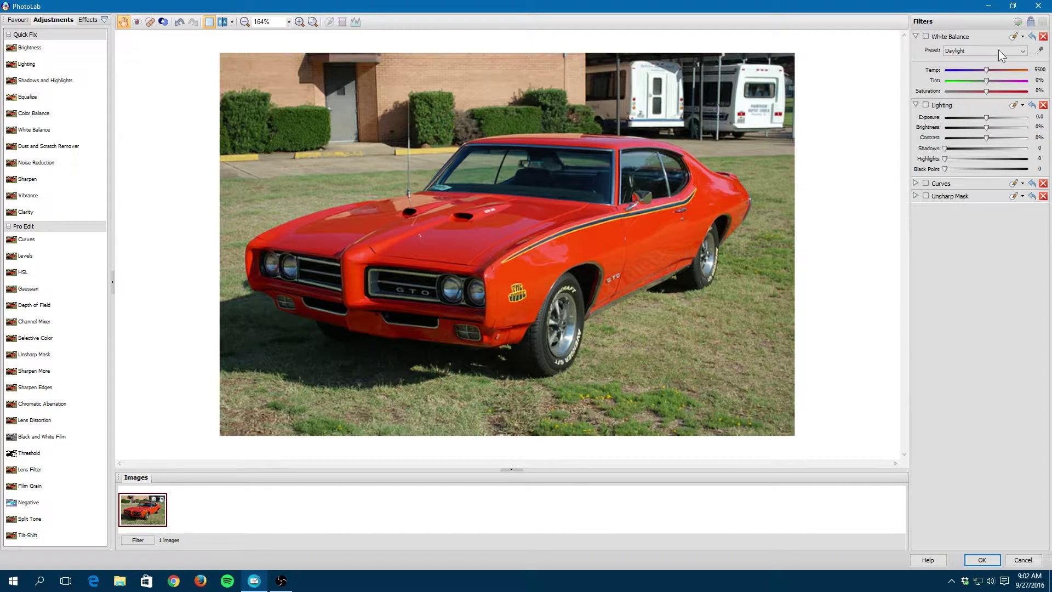
click(1019, 22)
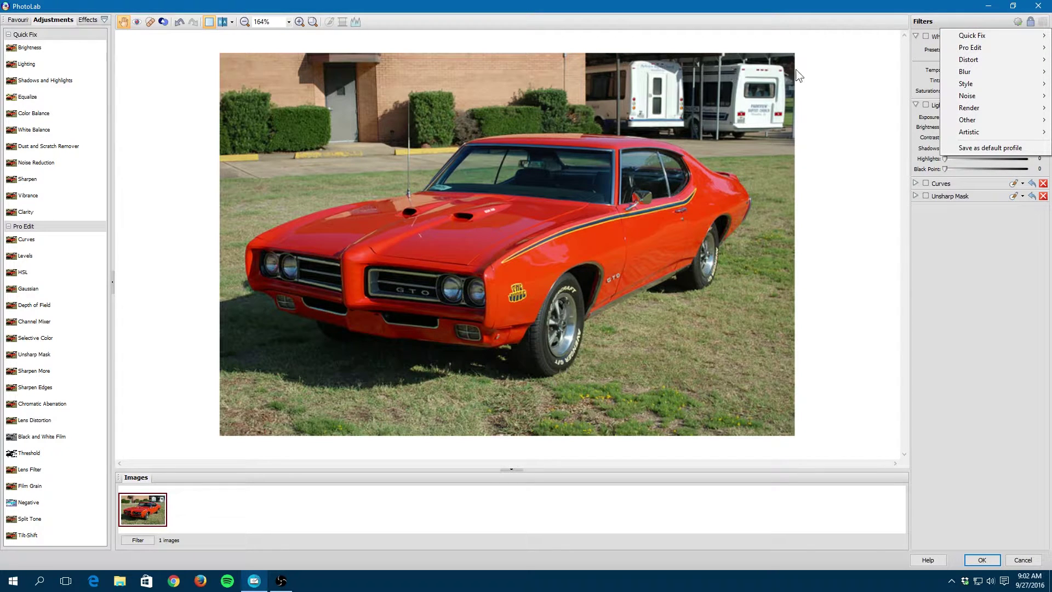
mouse_move(981, 123)
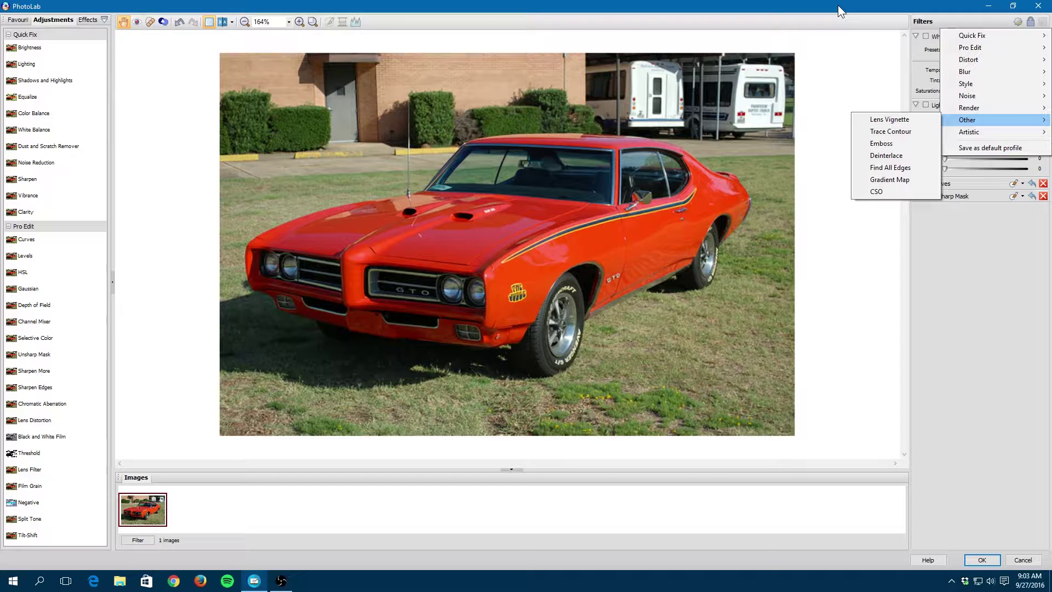
click(1019, 22)
- Add the CSO filter for black and try tolerances of 70 and 23 before lowering it to 10
click(1019, 22)
mouse_move(1007, 117)
click(889, 193)
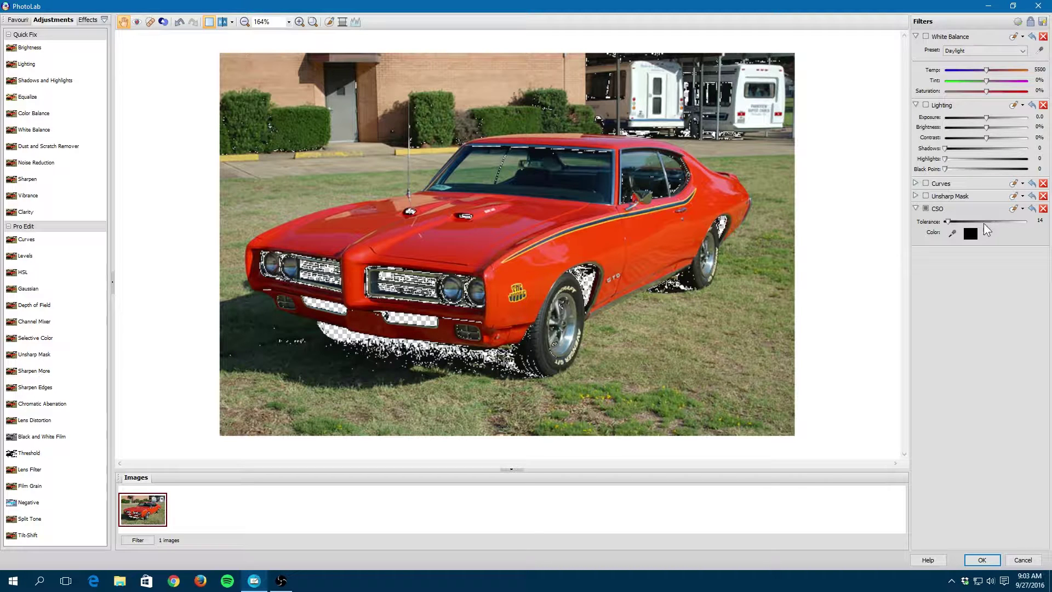
drag(950, 222, 967, 219)
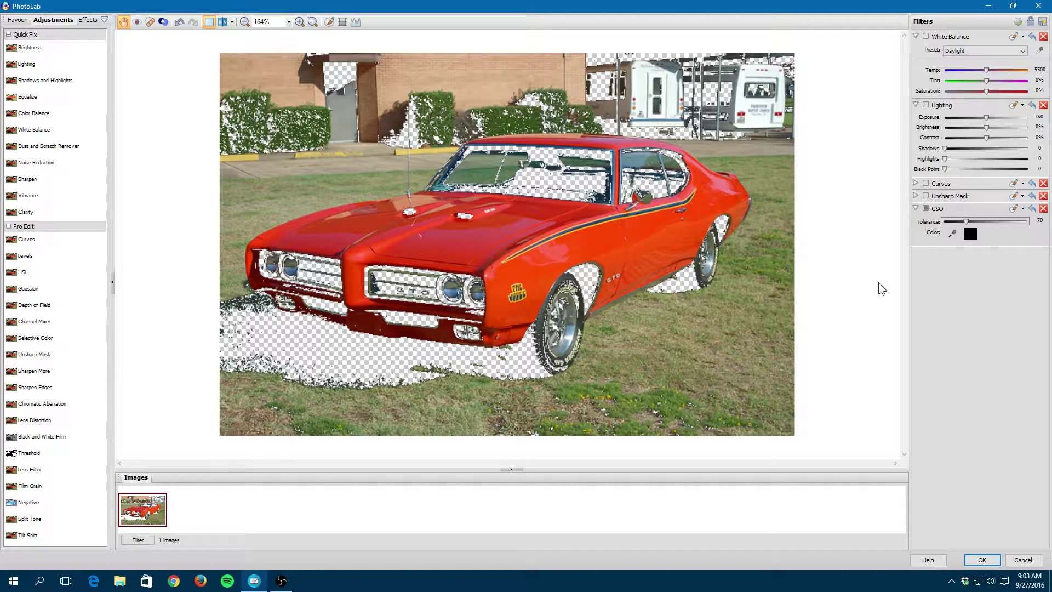
drag(968, 218, 952, 227)
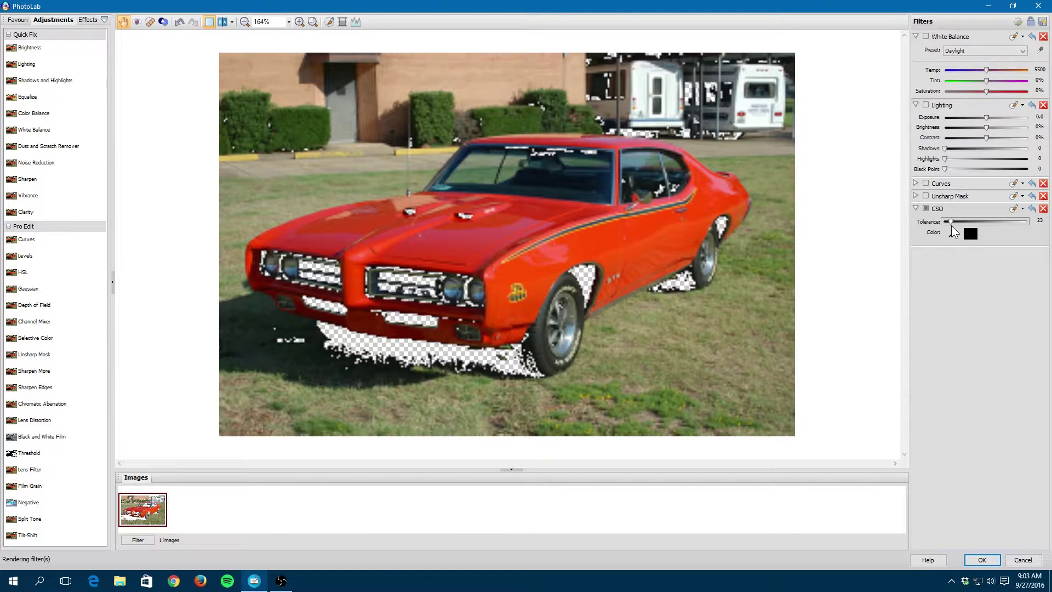
drag(952, 226, 948, 225)
- Sample the green grass as the CSO colour, try a tolerance of 67, and remove the filter
click(952, 232)
click(656, 401)
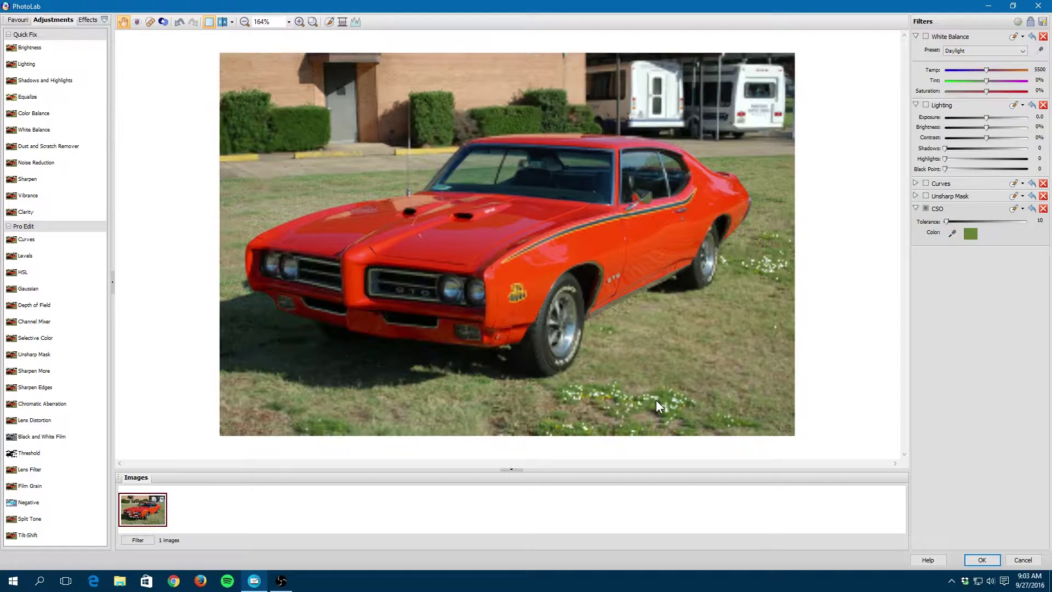
drag(952, 222, 966, 214)
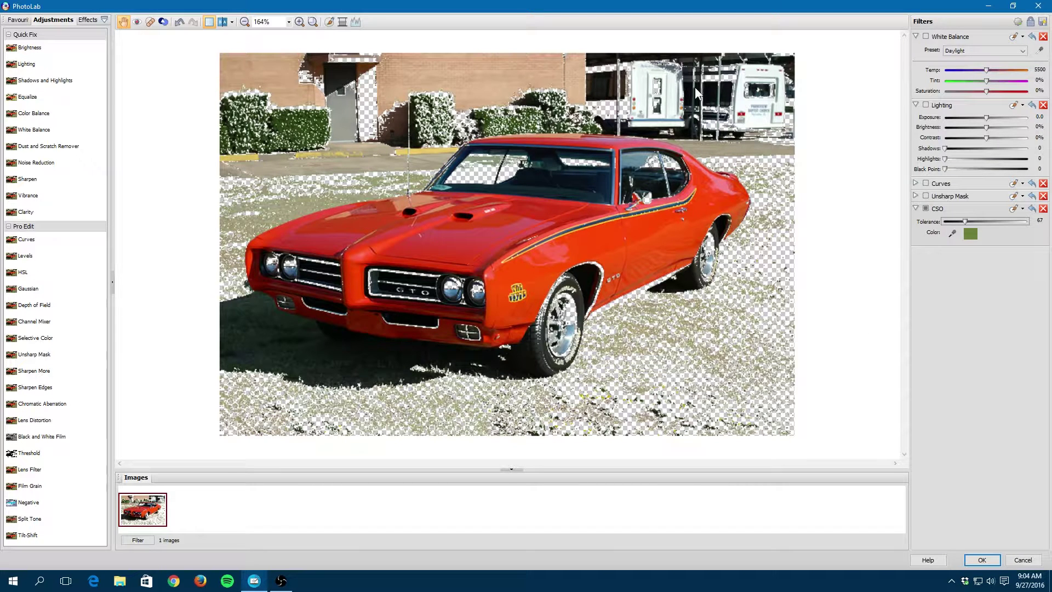
click(1043, 209)
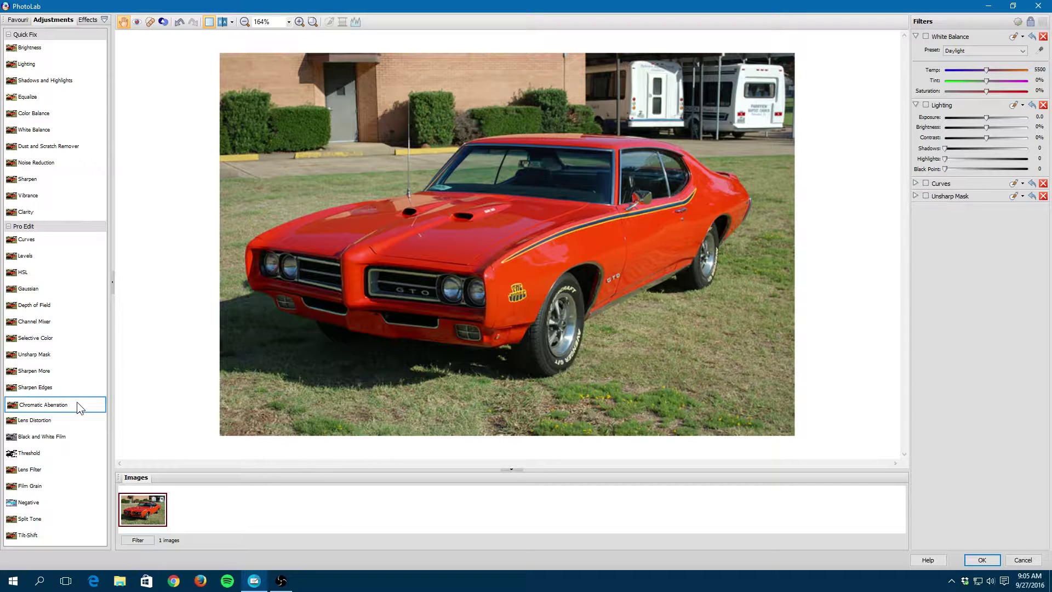
- Apply the Depth of Field adjustment to the car picture and move its gradient start node onto the front grille
click(30, 309)
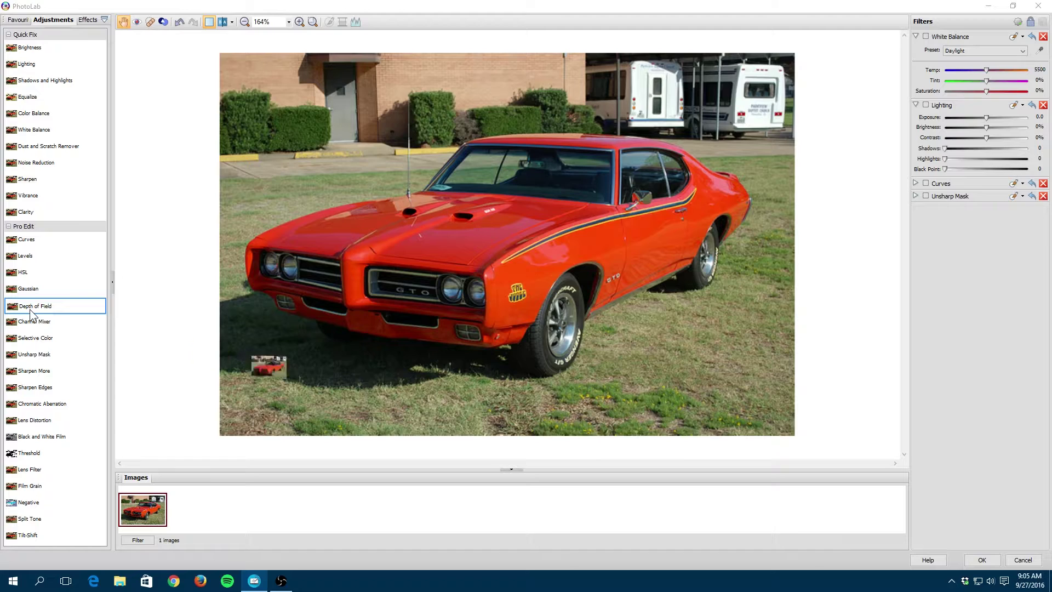
drag(30, 309, 669, 460)
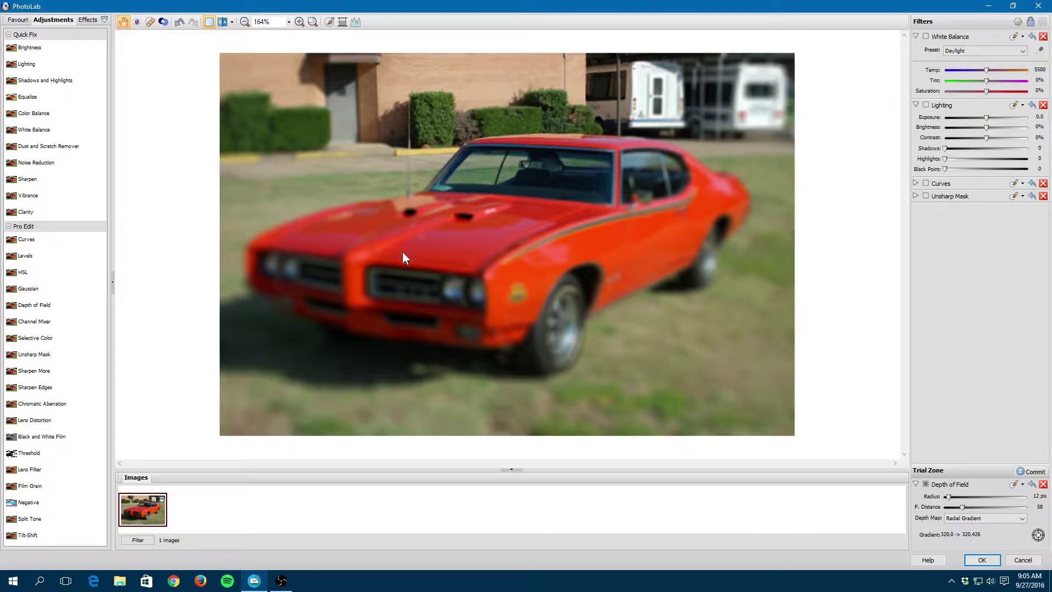
click(1038, 534)
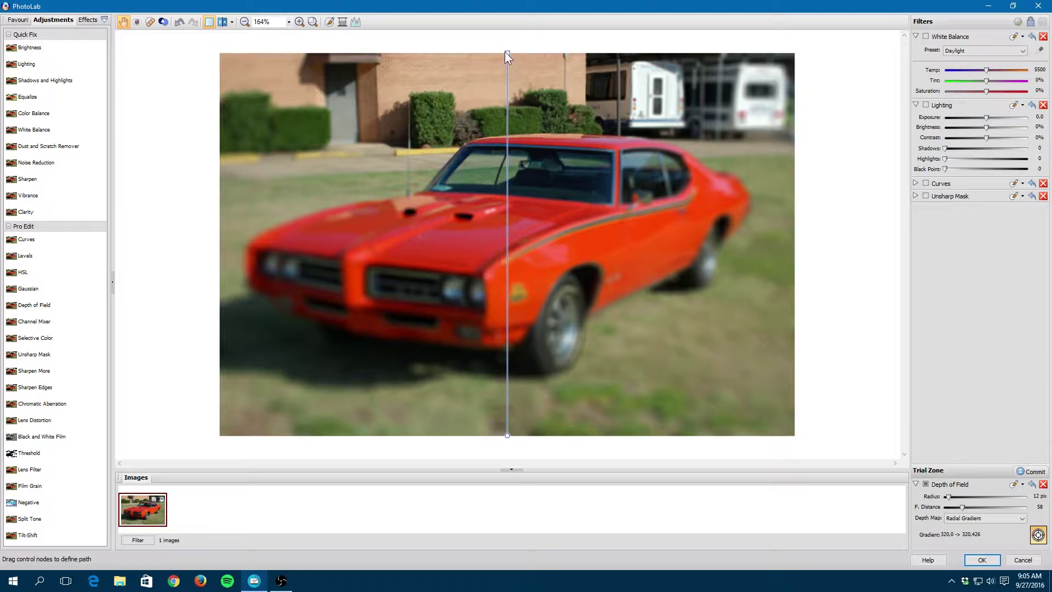
drag(507, 51, 395, 278)
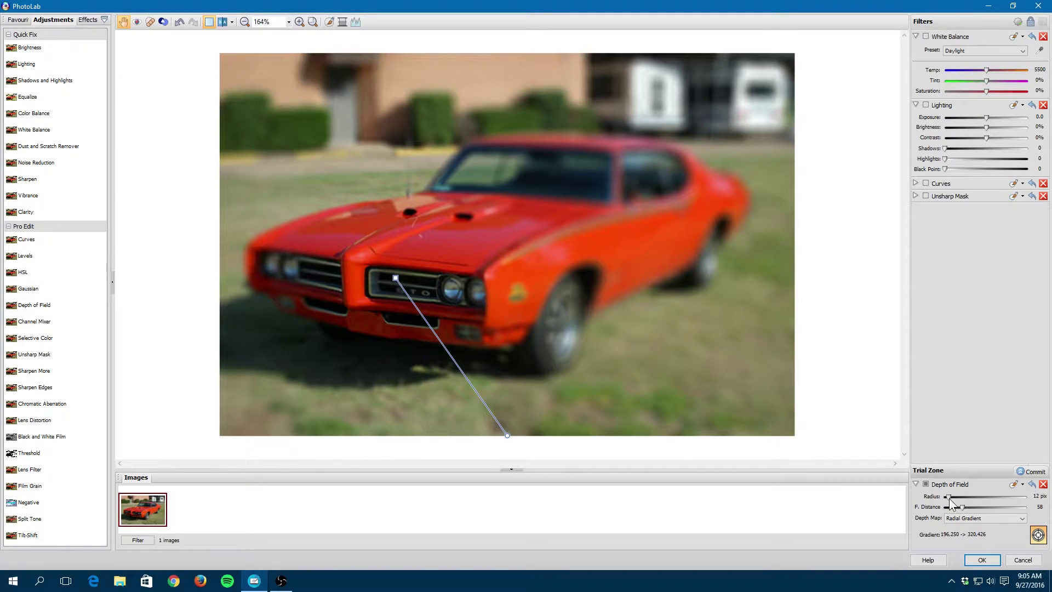
- Set the Depth of Field radius to 22 pix and its focal distance to 109
drag(949, 498, 962, 498)
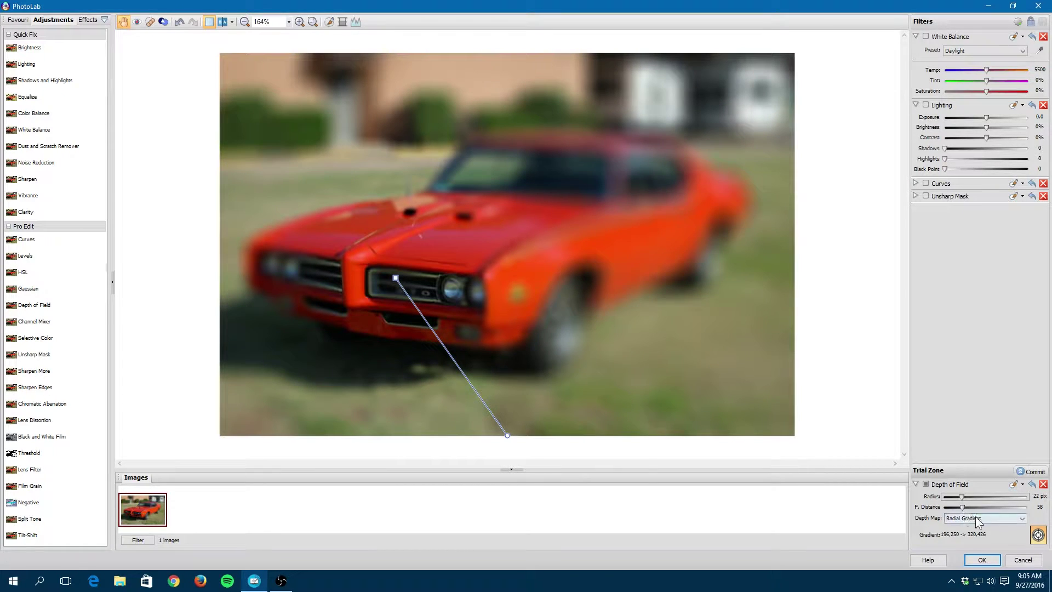
drag(962, 507, 955, 508)
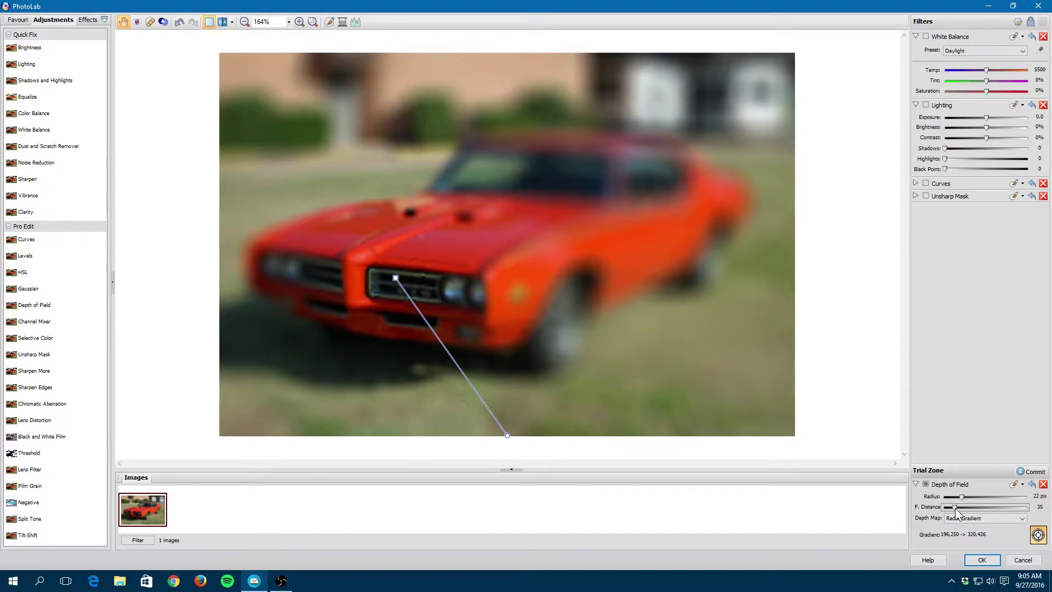
drag(956, 508, 978, 507)
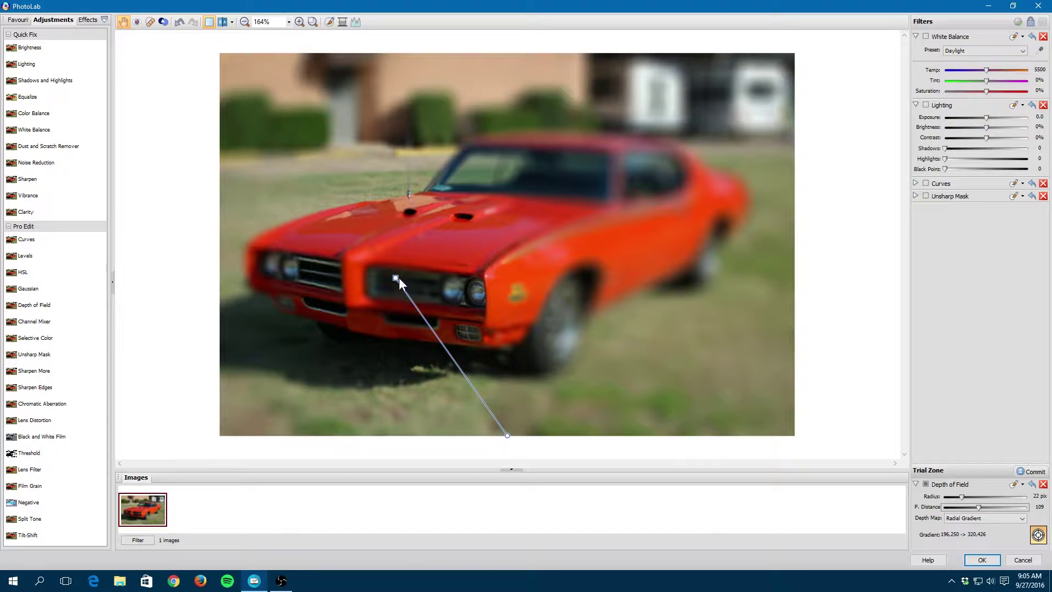
- Reposition the Depth of Field gradient nodes so the path runs diagonally from the picture's upper-left corner to its lower-right corner
drag(394, 277, 420, 56)
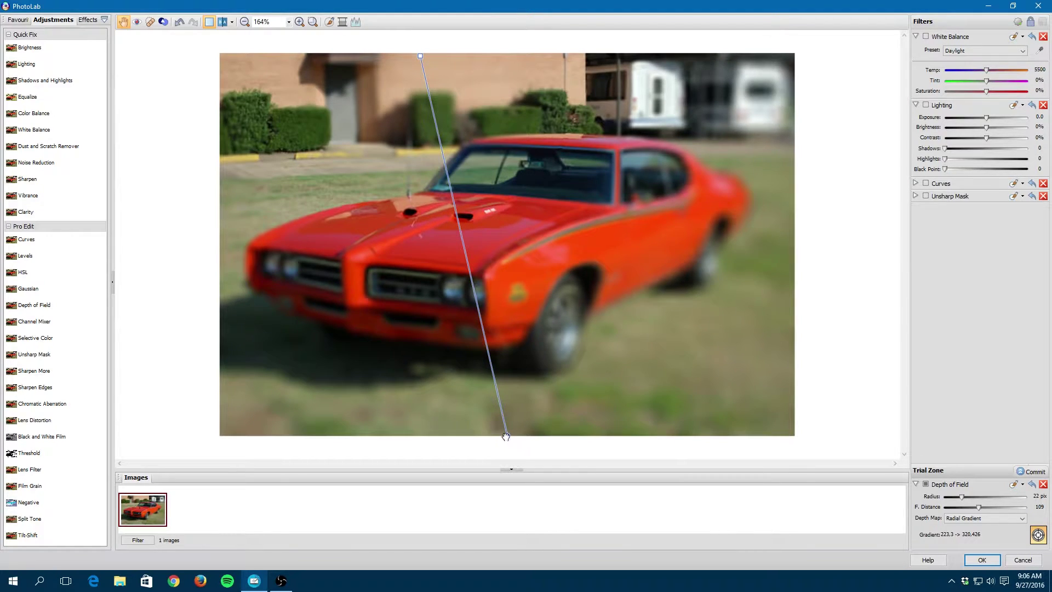
drag(507, 436, 787, 432)
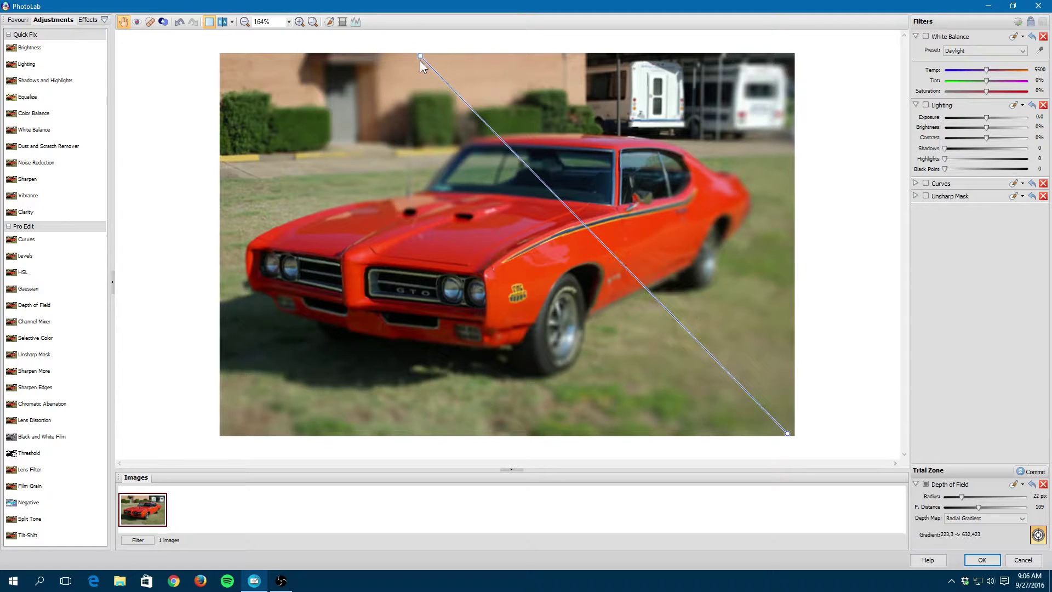
drag(419, 57, 345, 292)
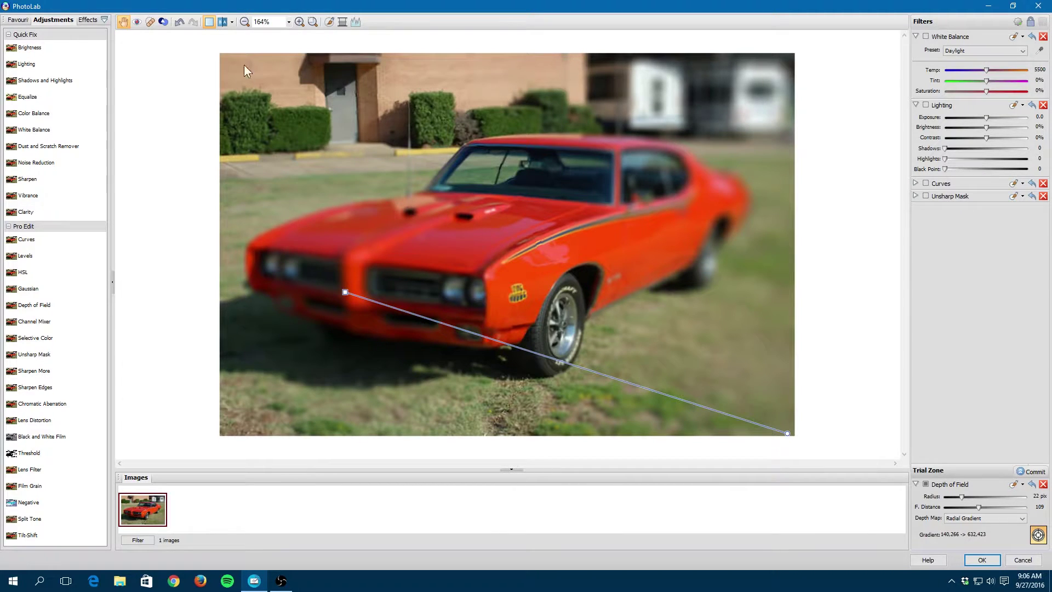
drag(345, 291, 223, 62)
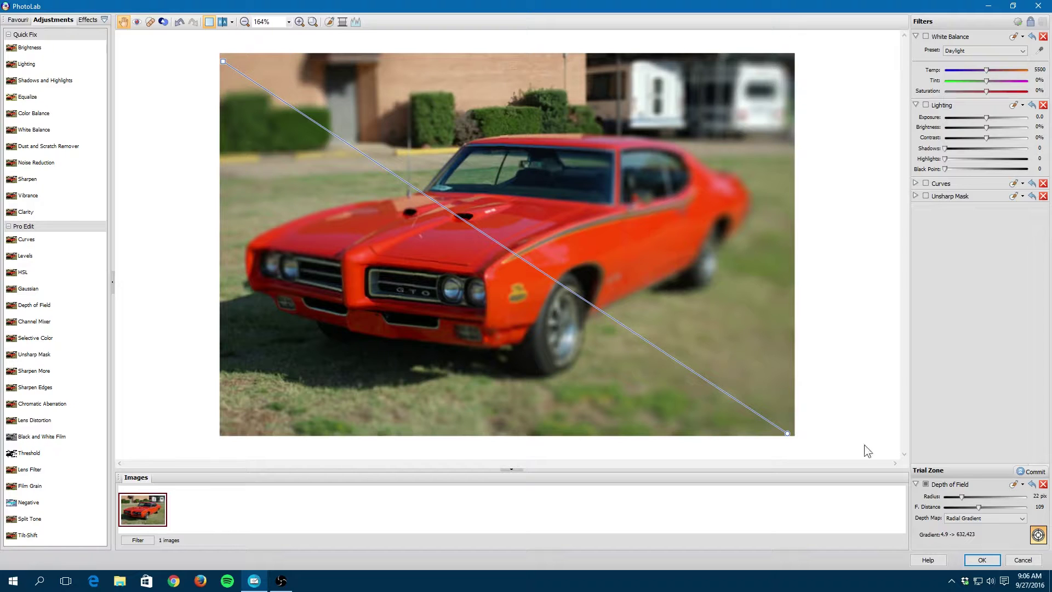
- Keep the Radial Gradient depth map, commit the Depth of Field filter, and disable it in the filter list
click(975, 519)
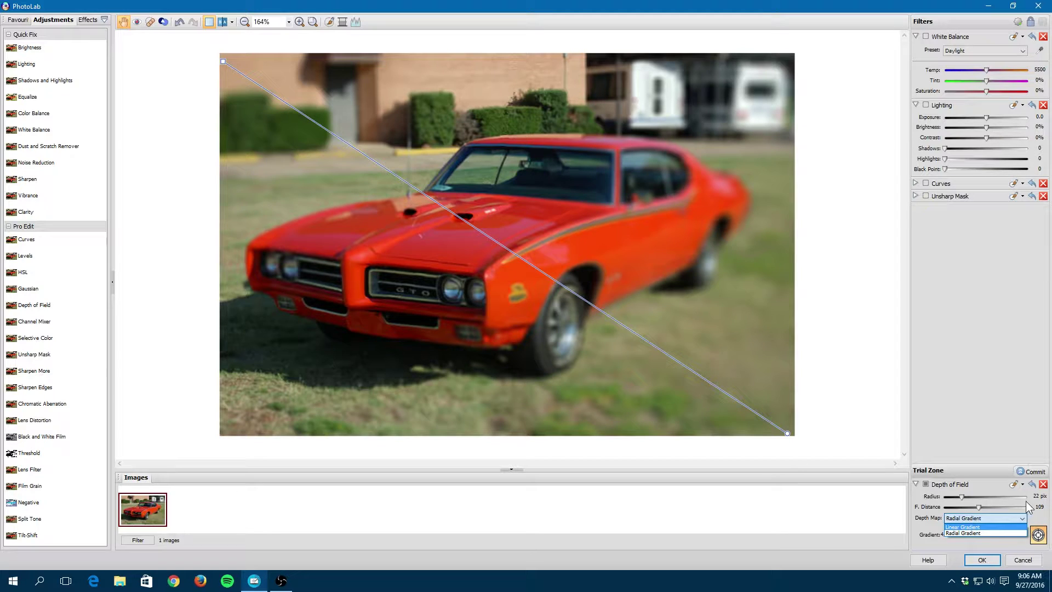
click(1033, 479)
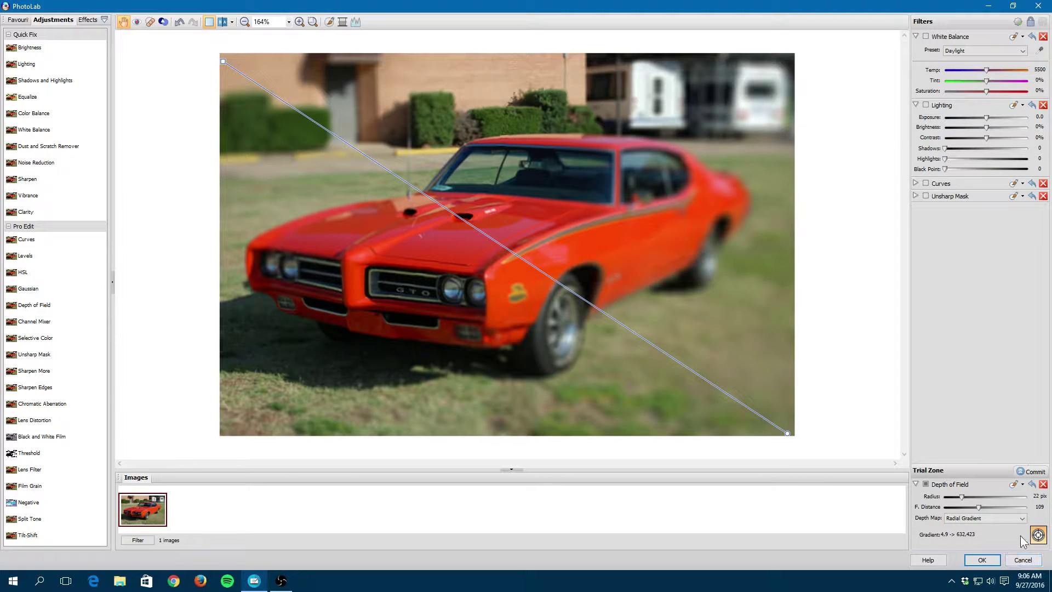
click(1032, 473)
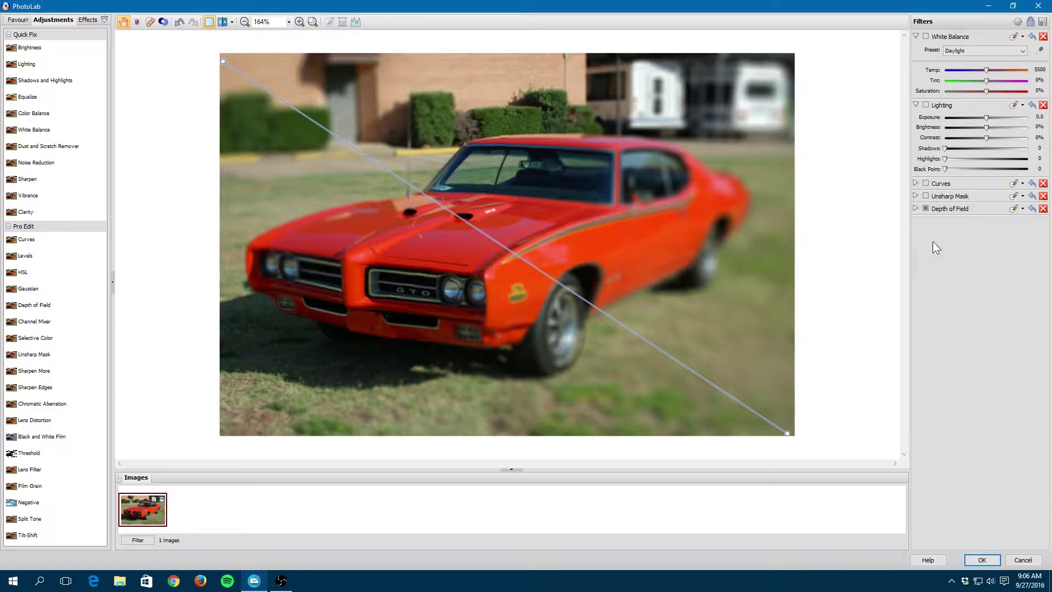
click(926, 208)
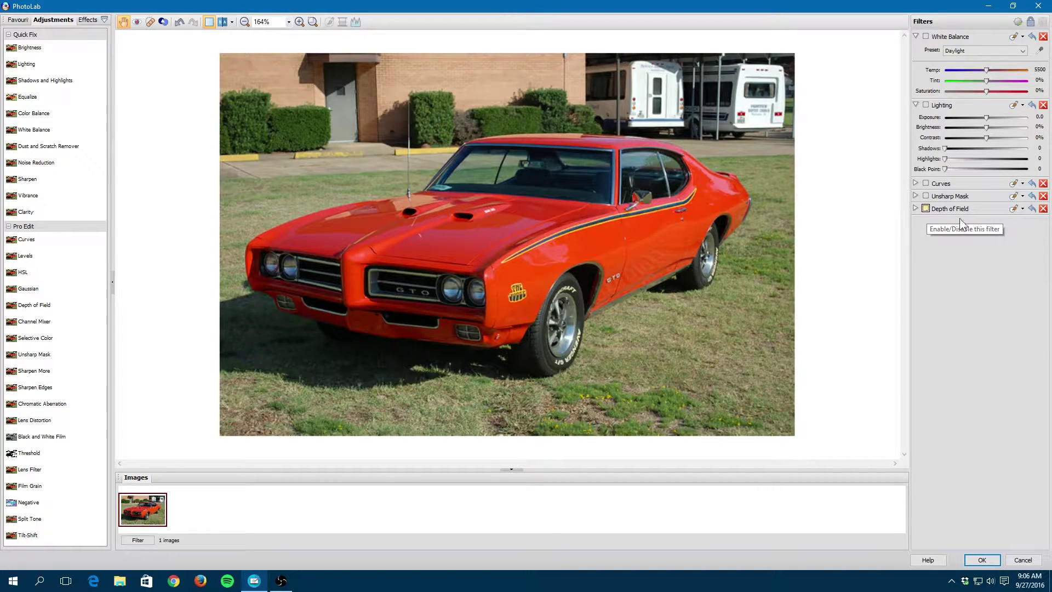
- Delete the Depth of Field filter and leave PhotoLab without saving the changes to the image
click(1044, 209)
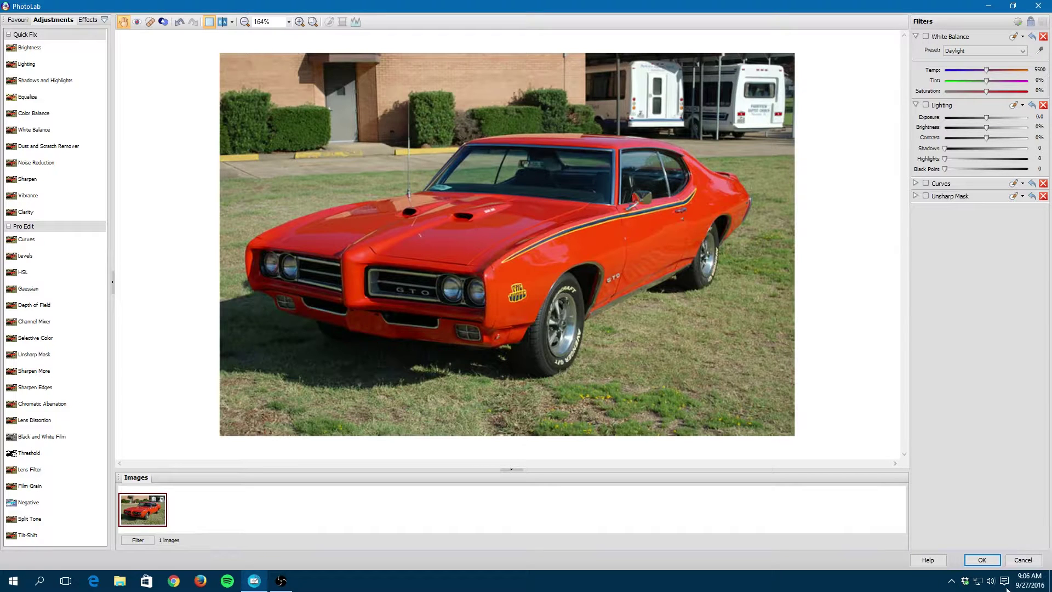
click(1031, 563)
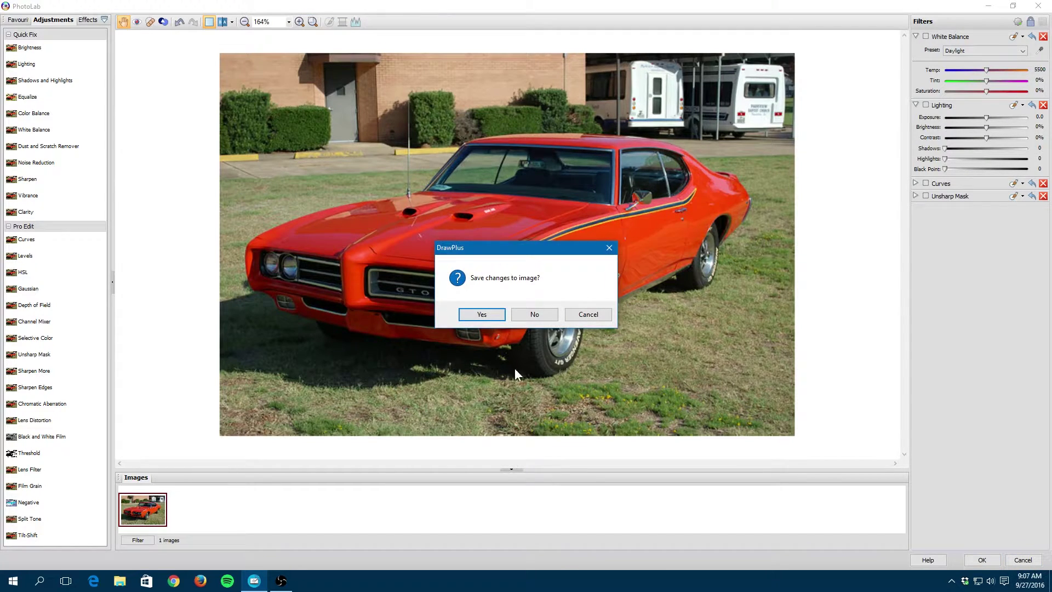
click(589, 315)
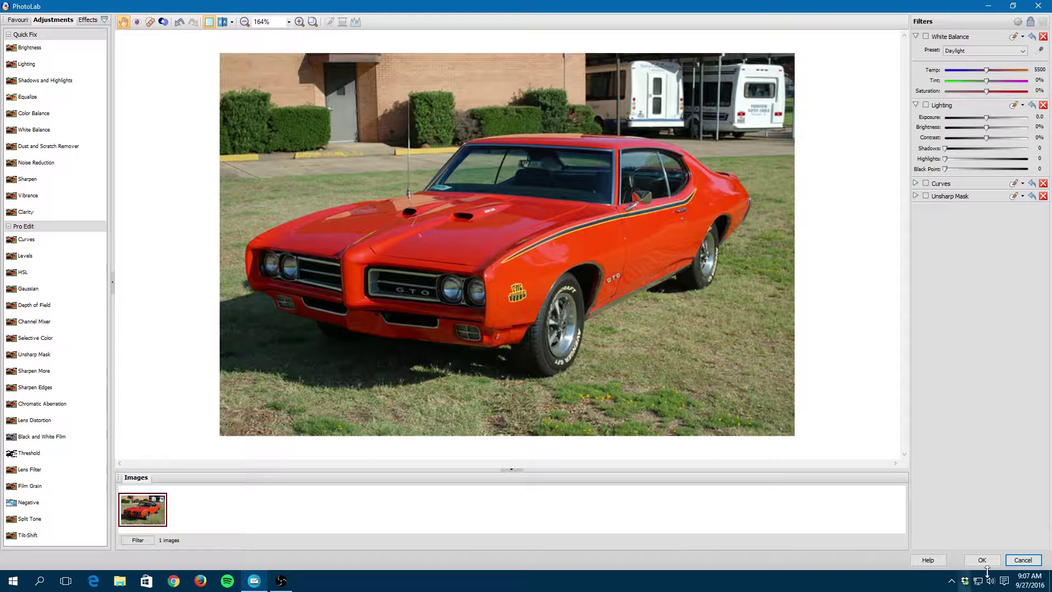
click(1023, 560)
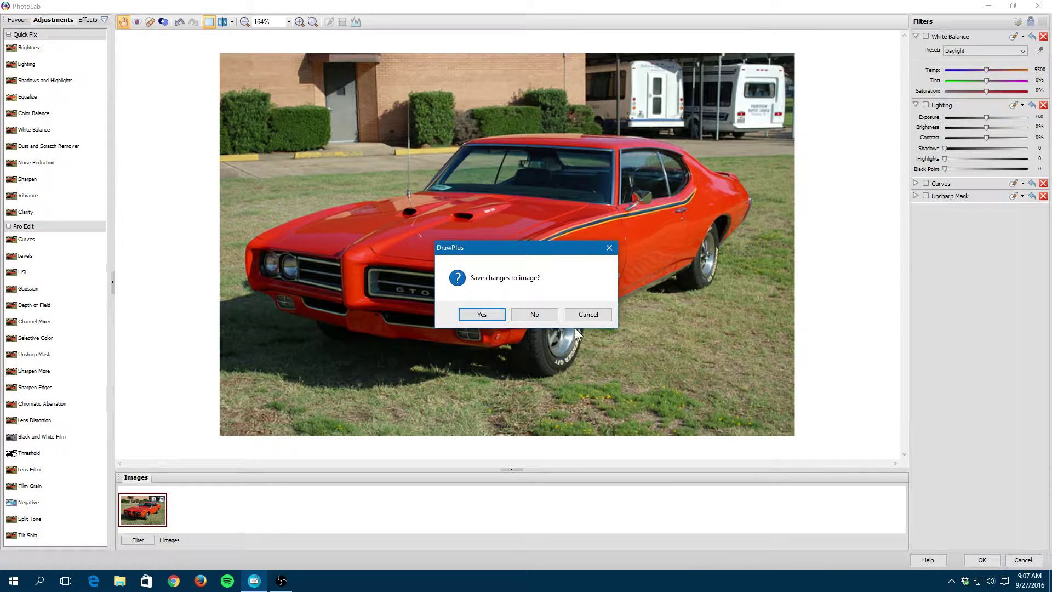
click(533, 314)
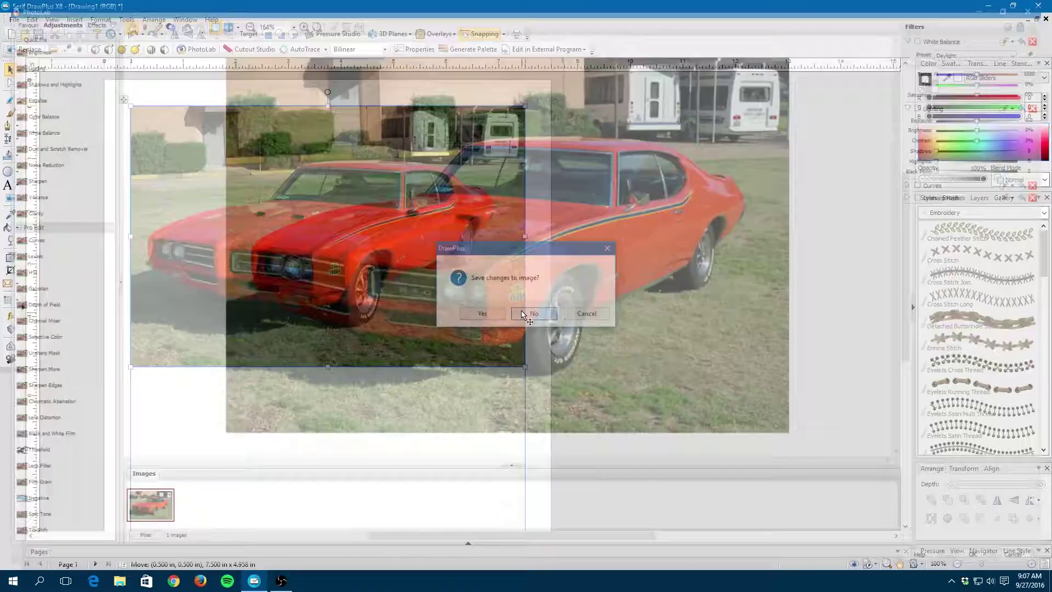
- Open the car picture in Cutout Studio and mark the grass beside and below the car as areas to discard
click(254, 49)
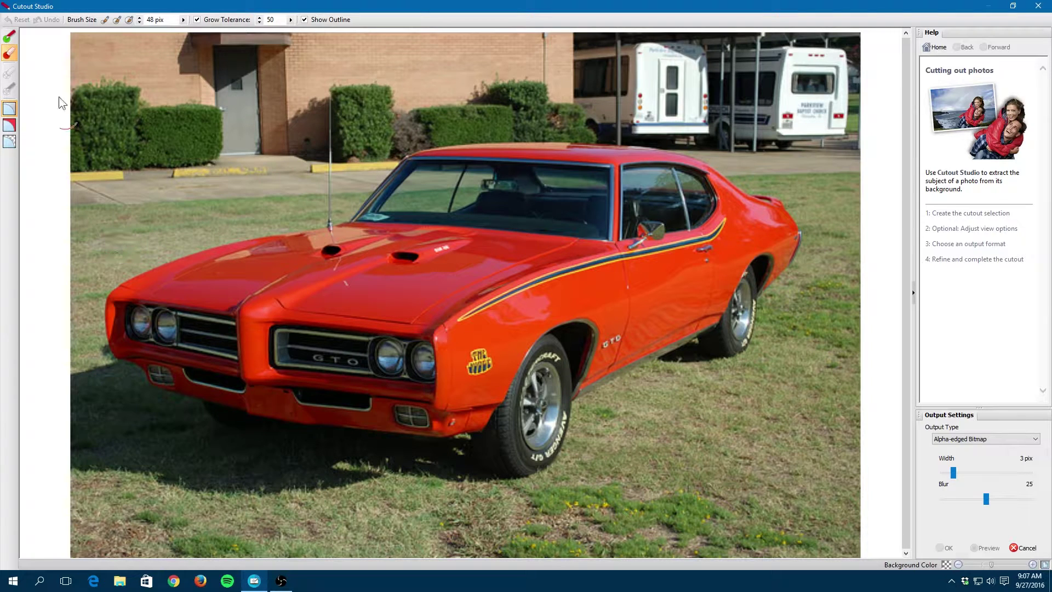
click(8, 55)
drag(148, 191, 137, 241)
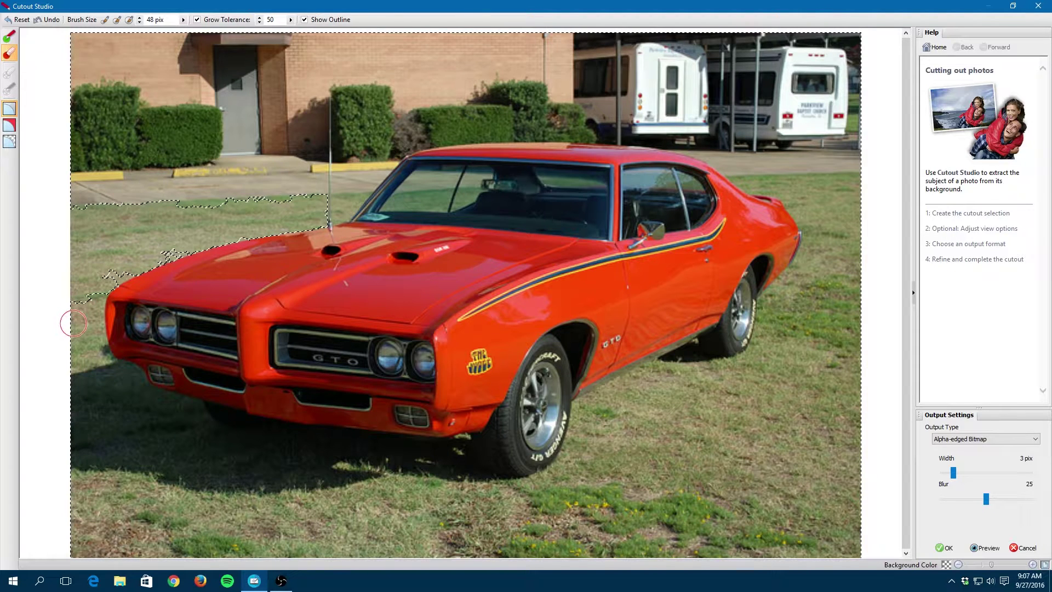
drag(73, 323, 81, 308)
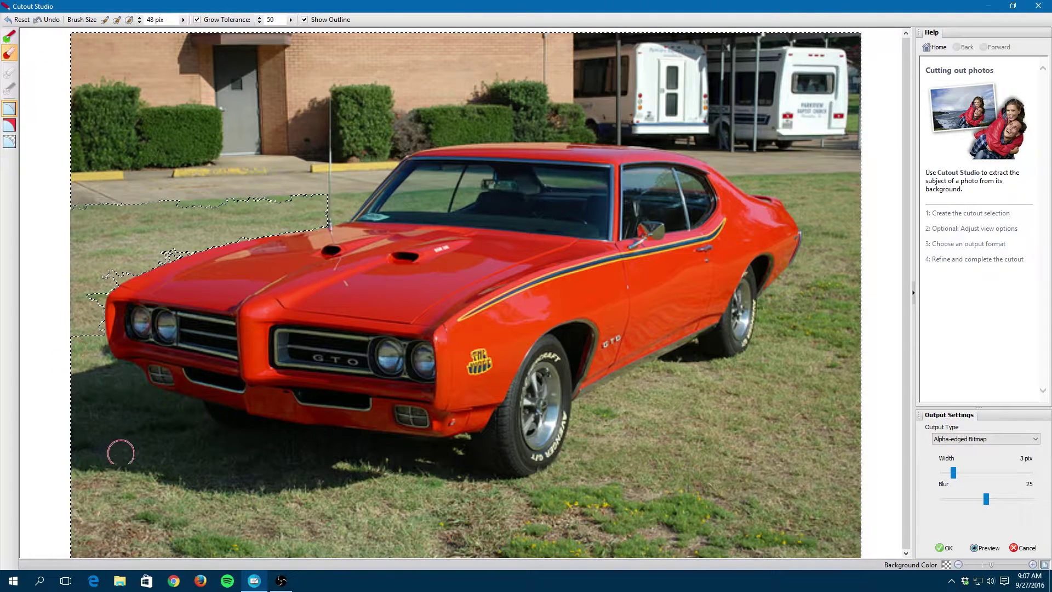
click(112, 488)
mouse_move(185, 513)
mouse_down()
mouse_move(409, 522)
mouse_move(410, 500)
mouse_move(420, 513)
mouse_move(447, 508)
mouse_move(534, 529)
mouse_up()
mouse_move(604, 531)
mouse_down()
mouse_move(712, 438)
mouse_move(782, 400)
mouse_move(822, 357)
mouse_move(843, 296)
mouse_up()
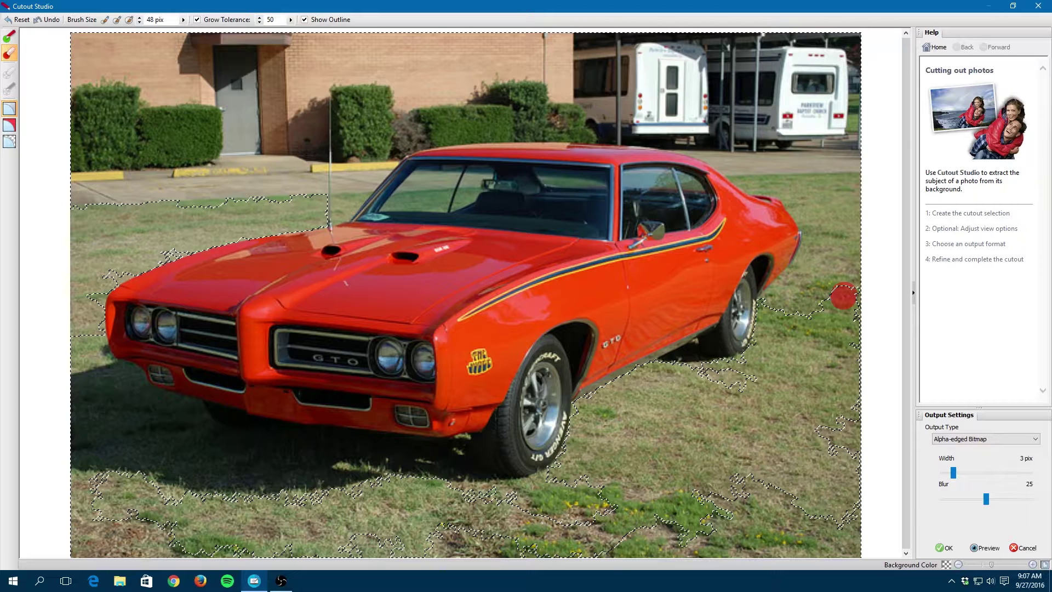
- Mark the parked vans, building, hedges and pavement behind the car as areas to discard
mouse_move(785, 127)
mouse_down()
mouse_move(837, 148)
mouse_move(718, 102)
mouse_move(847, 62)
mouse_move(767, 38)
mouse_move(752, 46)
mouse_up()
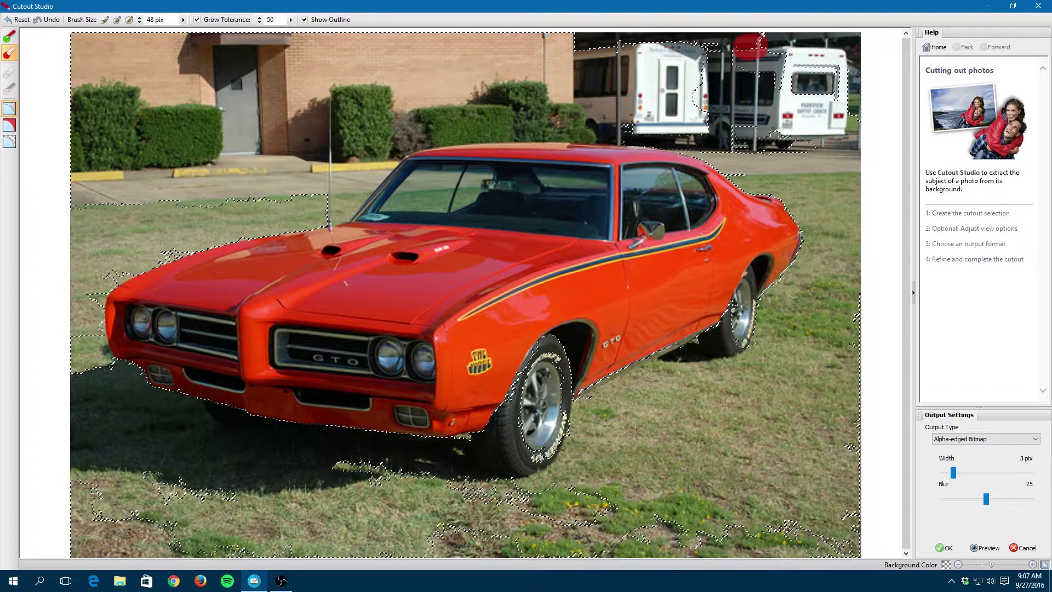
mouse_move(751, 47)
mouse_down()
mouse_move(299, 44)
mouse_move(229, 58)
mouse_move(217, 82)
mouse_move(252, 38)
mouse_move(263, 47)
mouse_move(258, 71)
mouse_up()
mouse_move(183, 122)
mouse_down()
mouse_move(145, 150)
mouse_move(103, 220)
mouse_move(90, 162)
mouse_move(202, 160)
mouse_up()
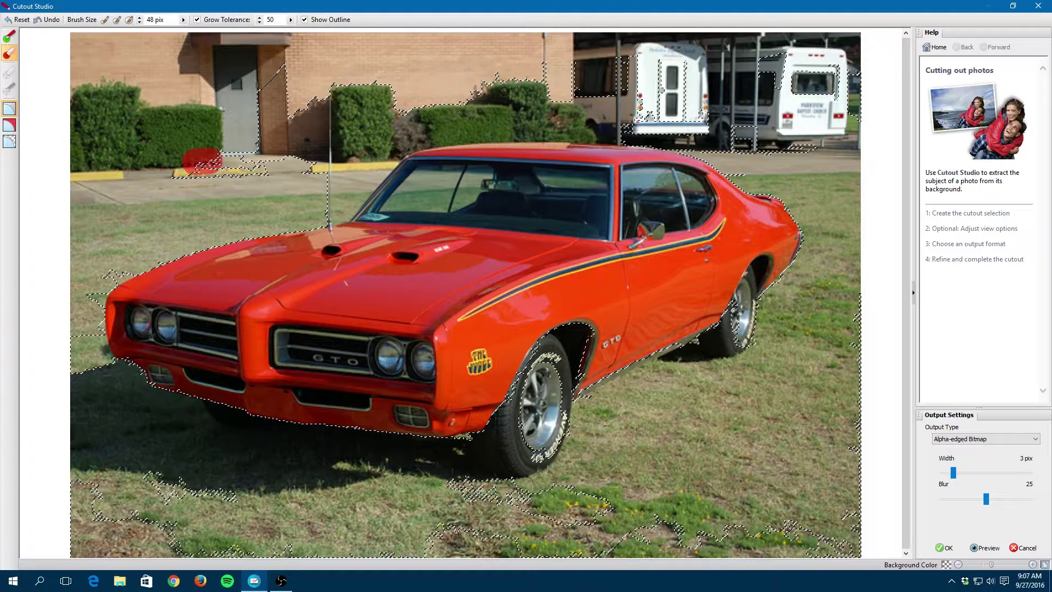
mouse_move(202, 161)
mouse_down()
mouse_move(364, 148)
mouse_move(384, 114)
mouse_move(410, 101)
mouse_move(603, 110)
mouse_move(751, 138)
mouse_move(798, 102)
mouse_move(794, 64)
mouse_move(855, 57)
mouse_up()
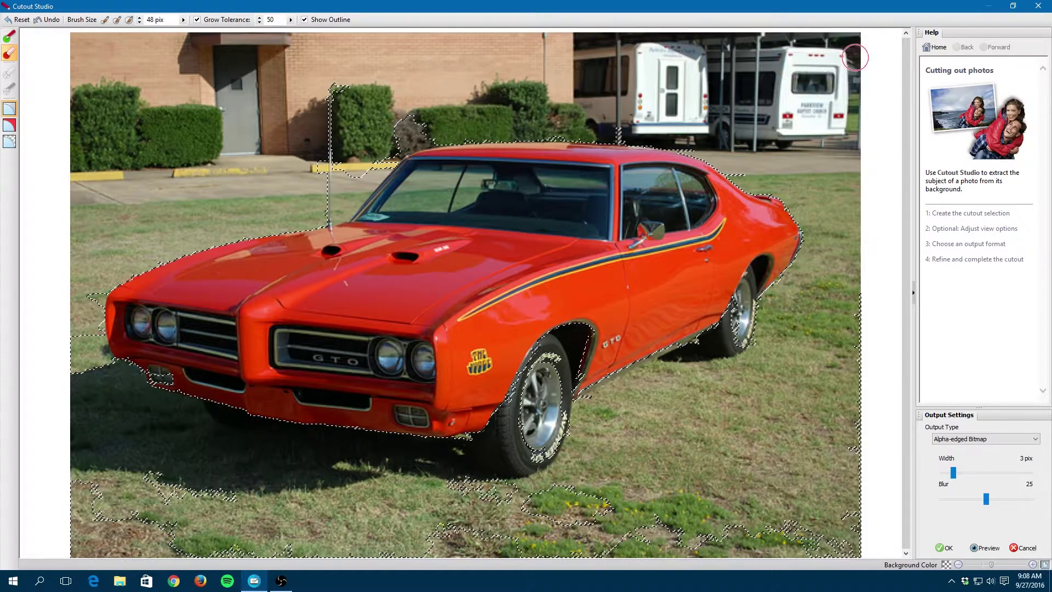
mouse_move(418, 134)
mouse_down()
mouse_move(384, 143)
mouse_move(347, 179)
mouse_up()
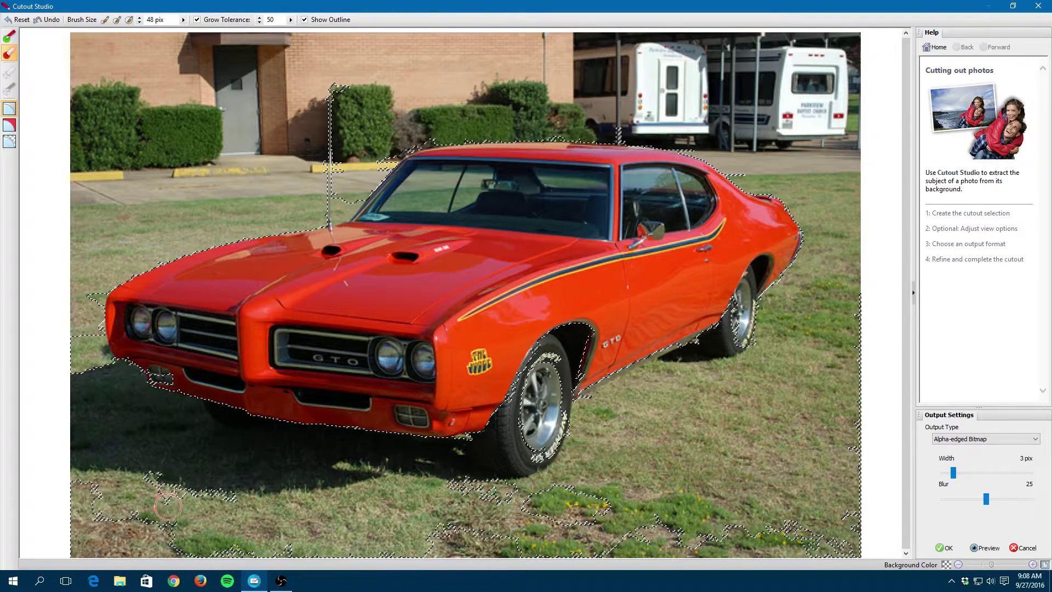
- Discard the remaining grass patches in the picture's lower-left area and the shadowed ground beside the front bumper
mouse_move(176, 491)
mouse_down()
mouse_move(123, 534)
mouse_move(148, 549)
mouse_up()
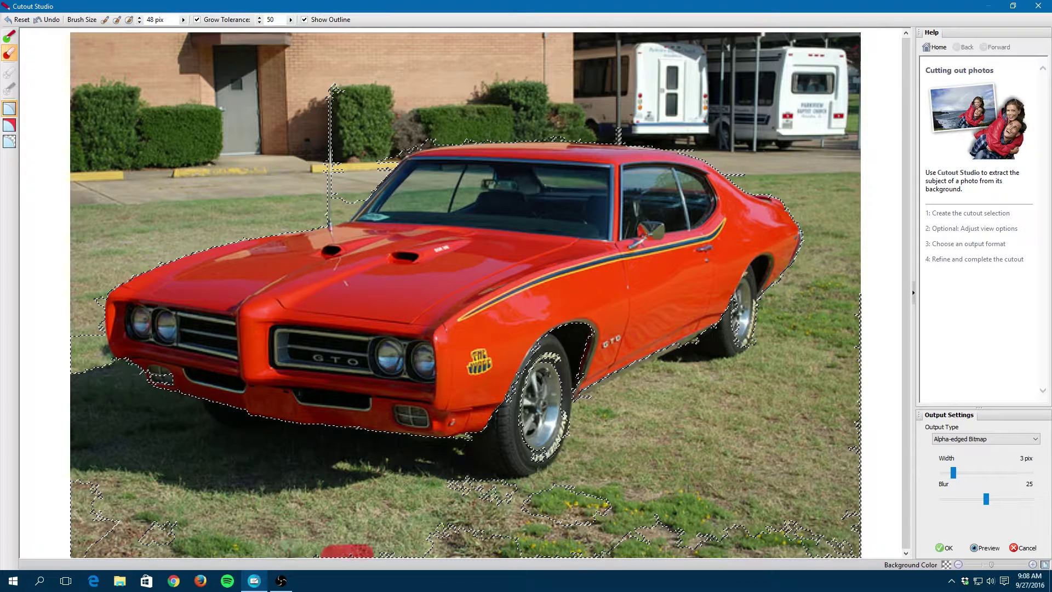
mouse_move(235, 537)
mouse_down()
mouse_move(120, 535)
mouse_move(61, 509)
mouse_up()
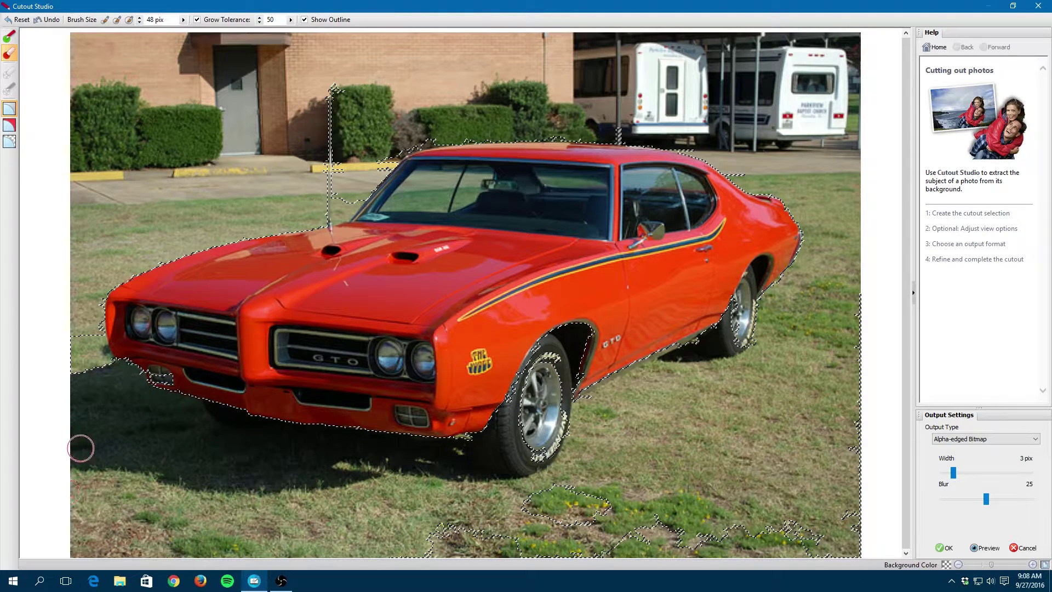
mouse_move(93, 394)
mouse_down()
mouse_move(67, 303)
mouse_move(103, 367)
mouse_up()
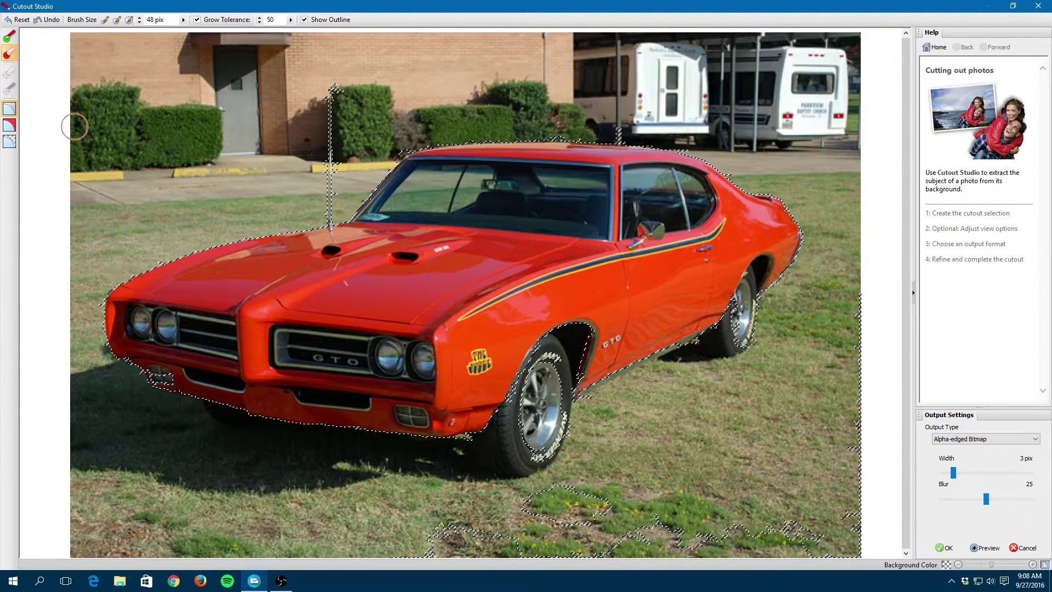
- Mark the small lamp in the front bumper and the near front wheel as areas to keep
click(9, 36)
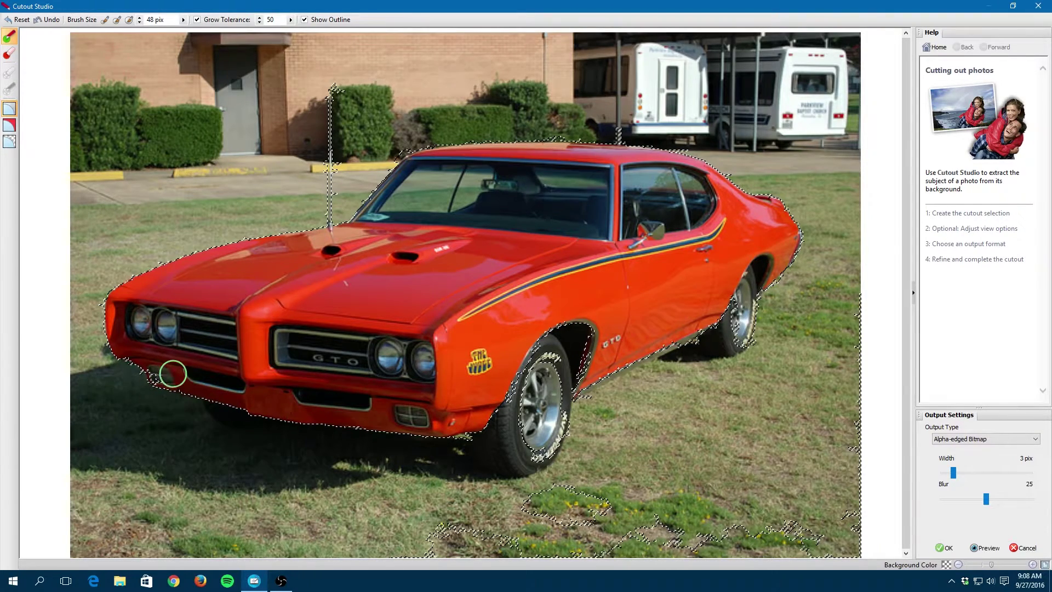
click(164, 371)
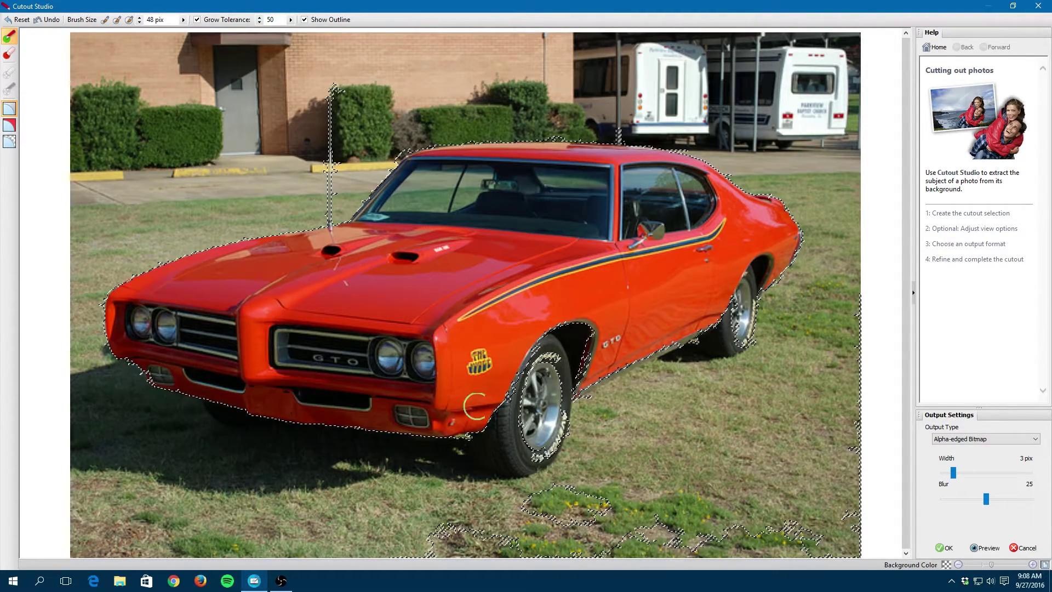
mouse_move(527, 405)
mouse_down()
mouse_move(525, 430)
mouse_move(550, 355)
mouse_up()
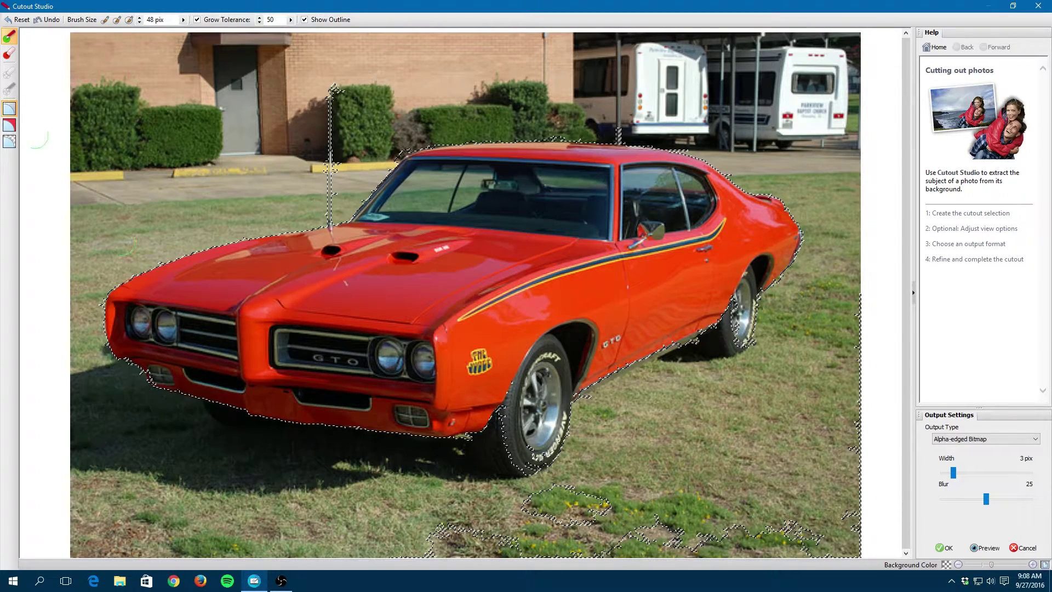
- Show the kept and discarded areas tinted and discard the leftover grass patches below the car
click(9, 125)
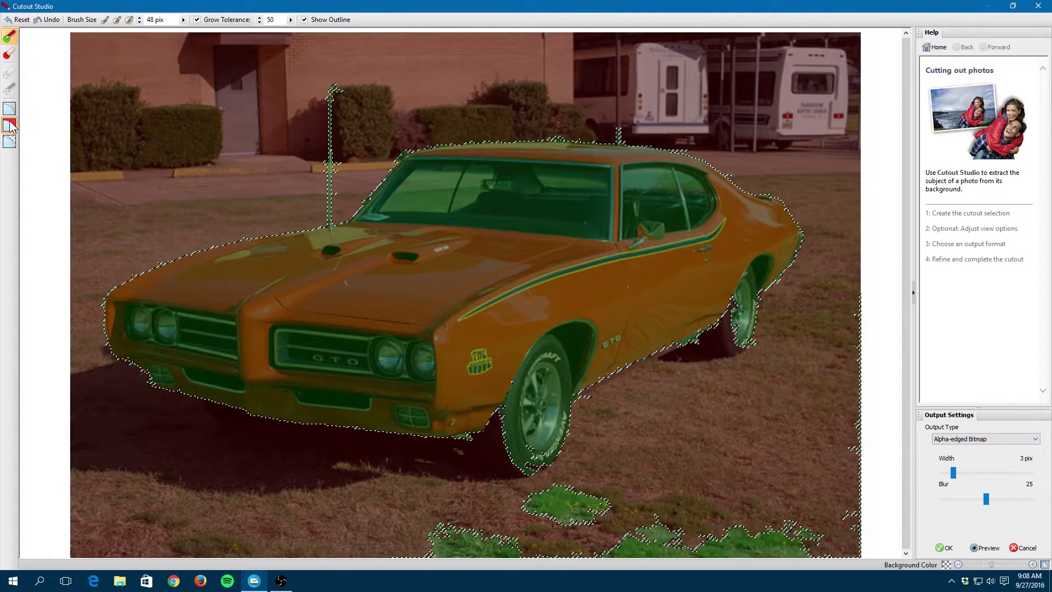
click(9, 54)
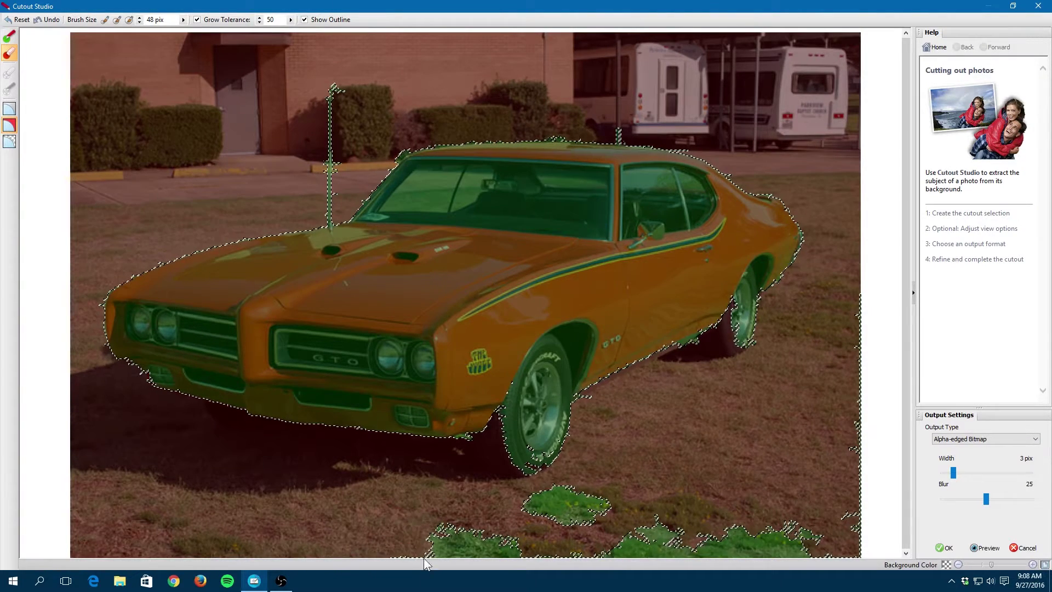
drag(419, 545, 603, 551)
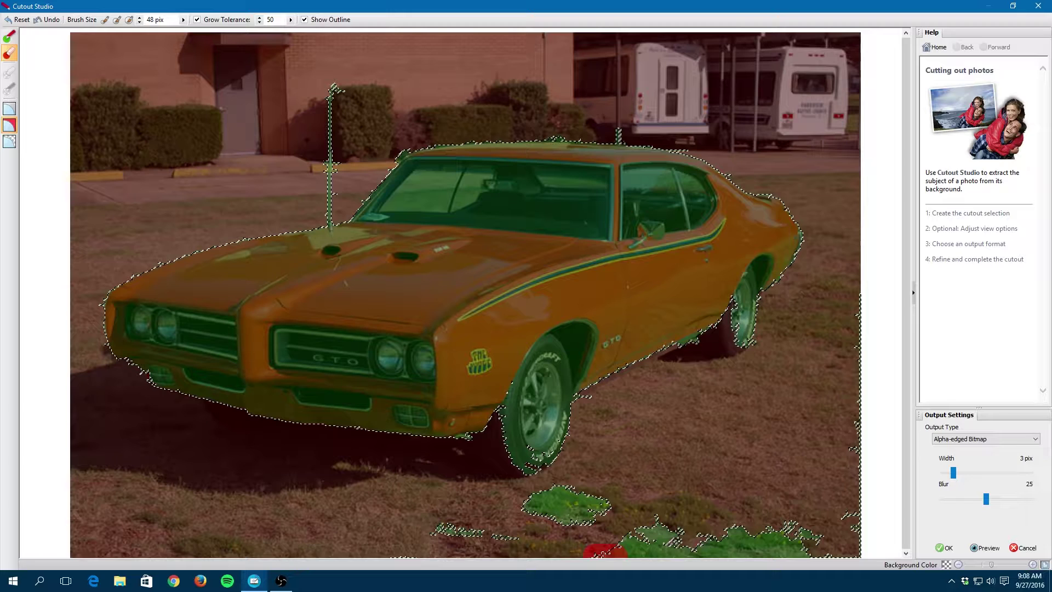
drag(603, 550, 534, 504)
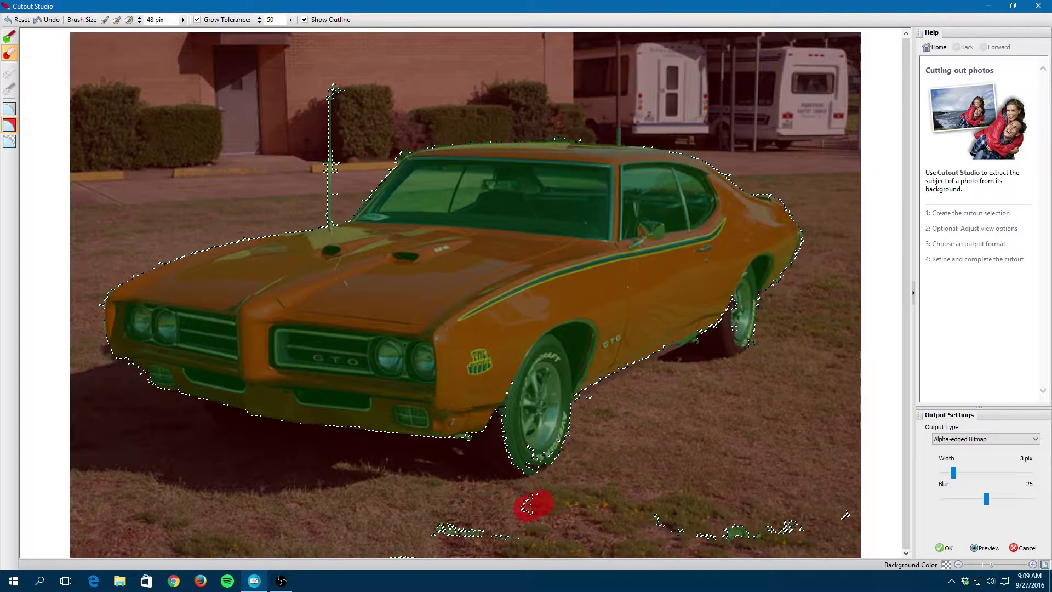
drag(694, 529, 680, 533)
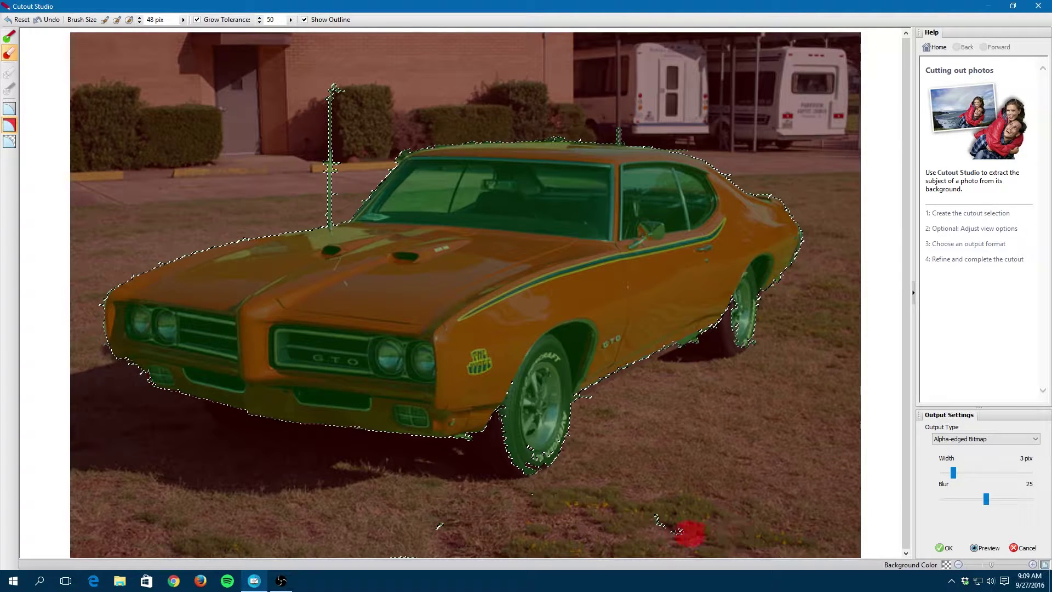
drag(451, 519, 436, 522)
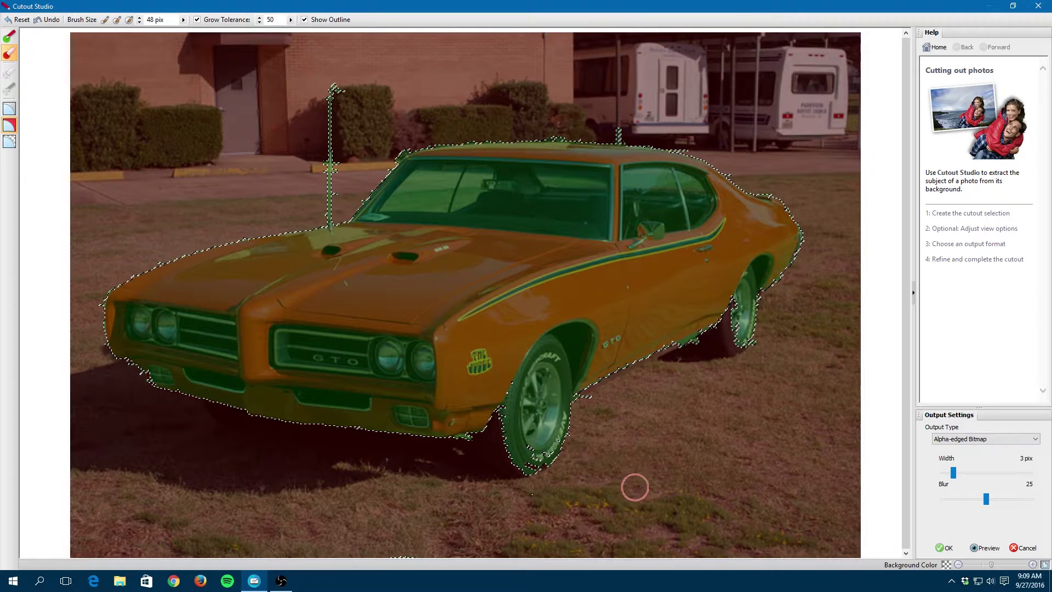
- Discard the leftover bits above the roof and at the antenna tip, and check the cutout with the background transparent
mouse_move(608, 112)
mouse_down()
mouse_move(620, 127)
mouse_move(737, 164)
mouse_up()
drag(343, 75, 344, 90)
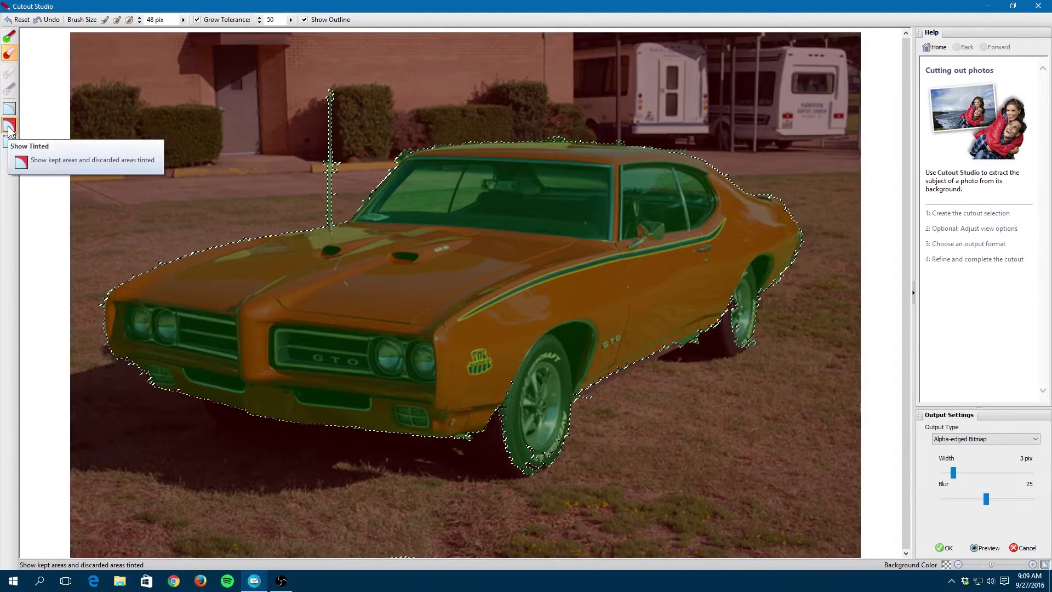
click(10, 143)
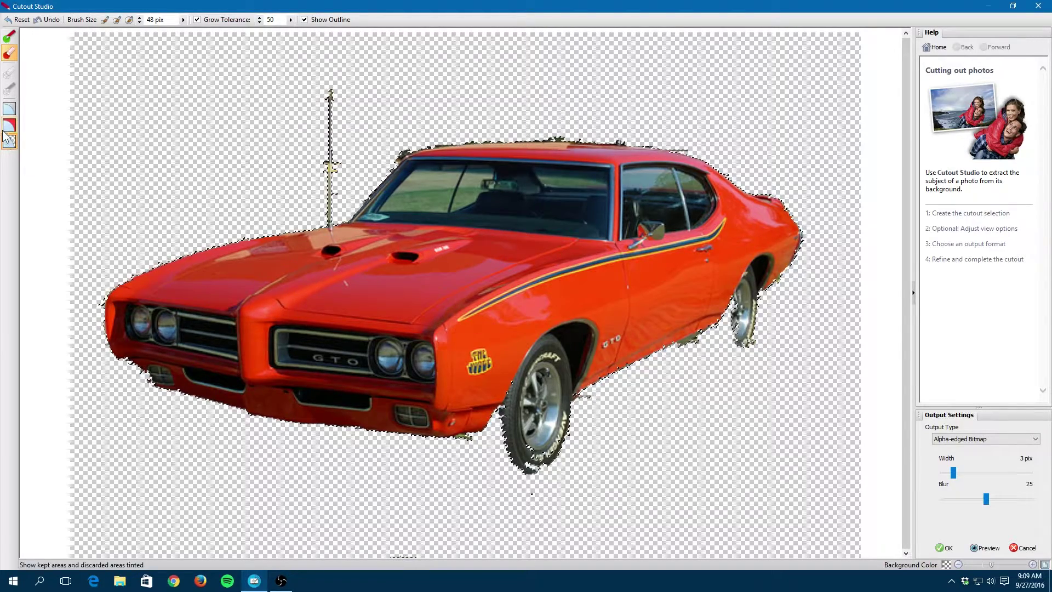
click(8, 114)
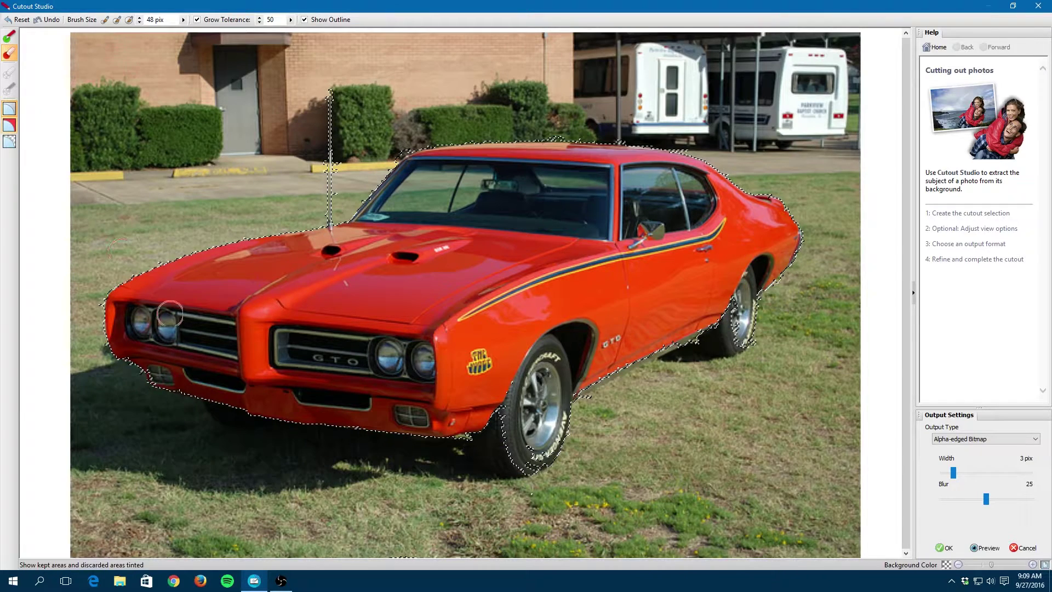
- Add the far front tyre and the inner side of the near front tyre to the areas to keep
click(9, 36)
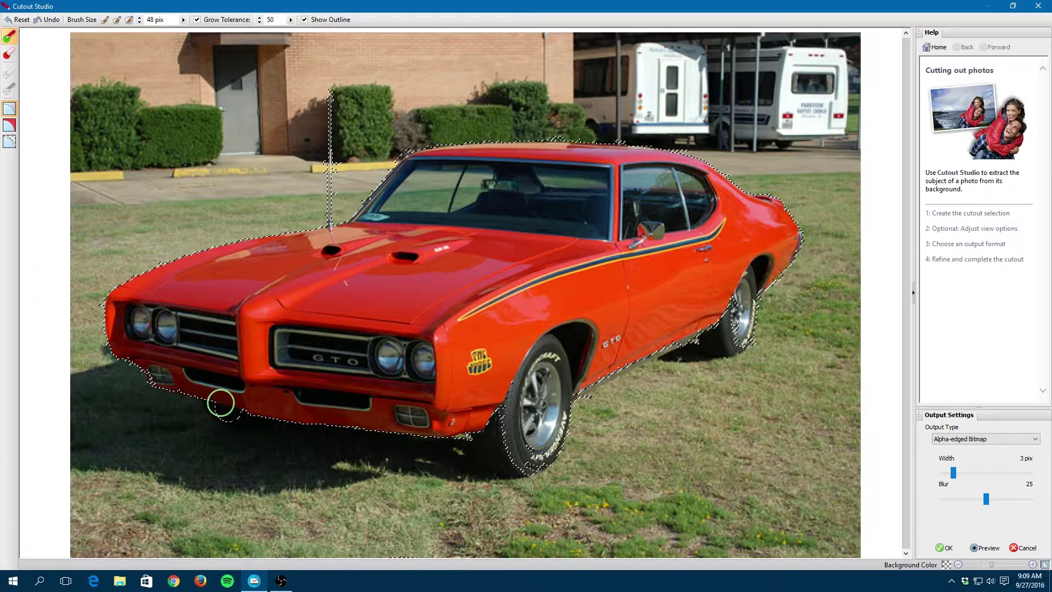
click(238, 411)
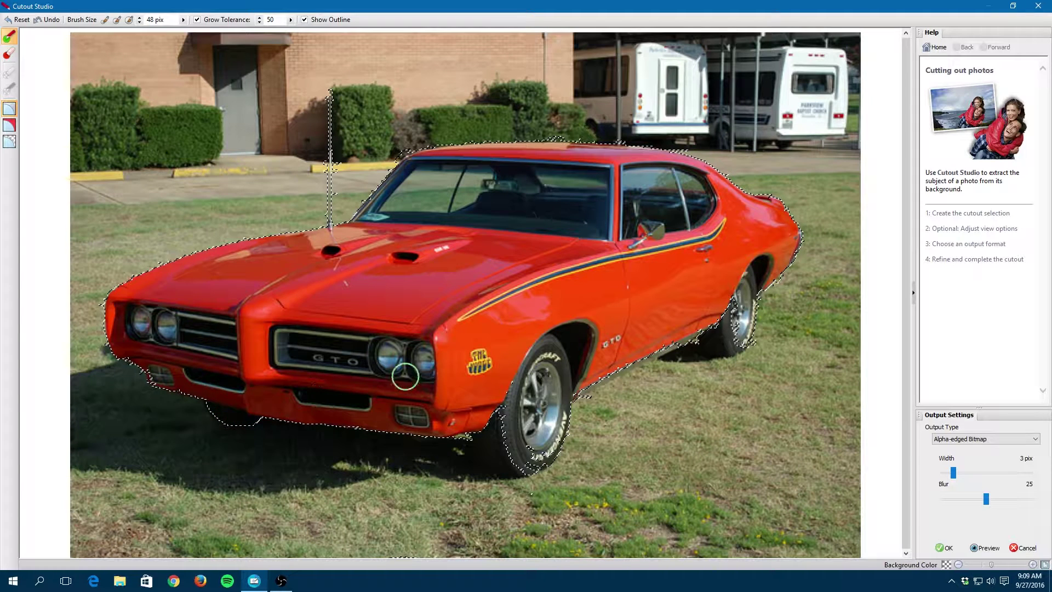
click(484, 441)
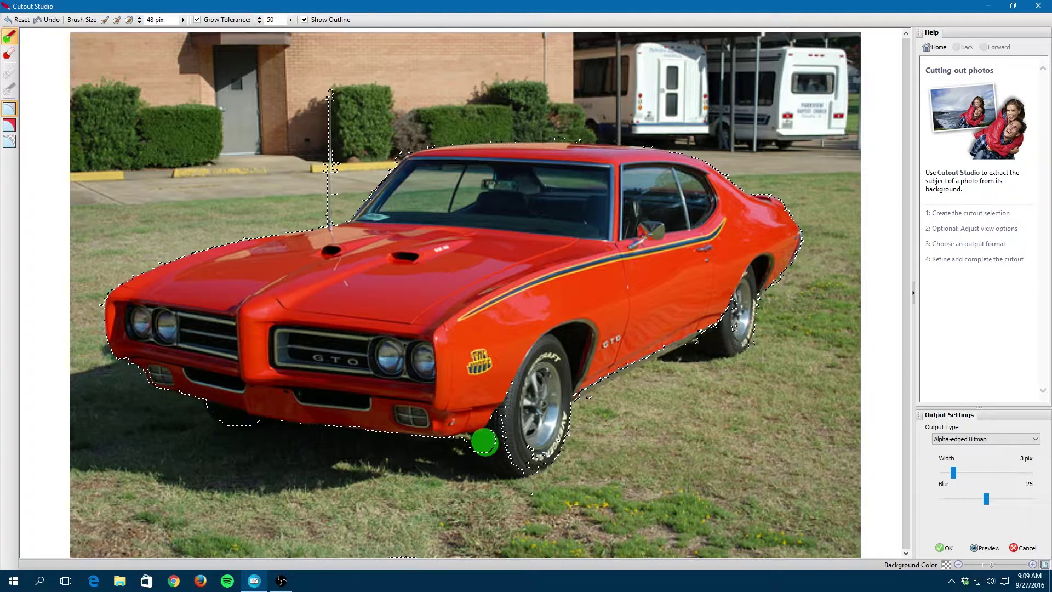
click(499, 431)
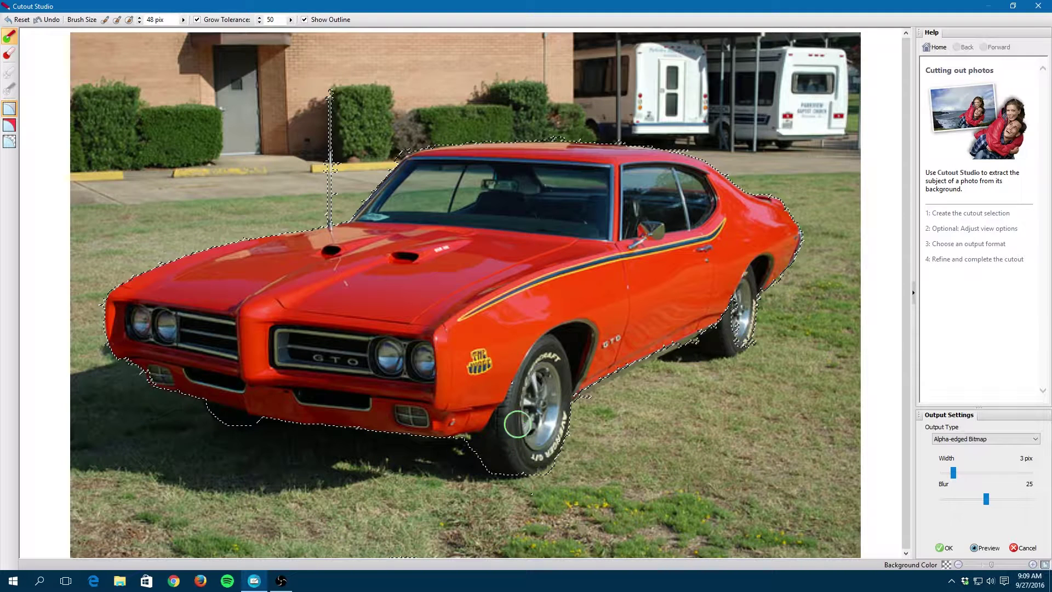
- Keep the car's lower sill and rear tyre, showing the discarded background as transparent
click(578, 376)
click(710, 305)
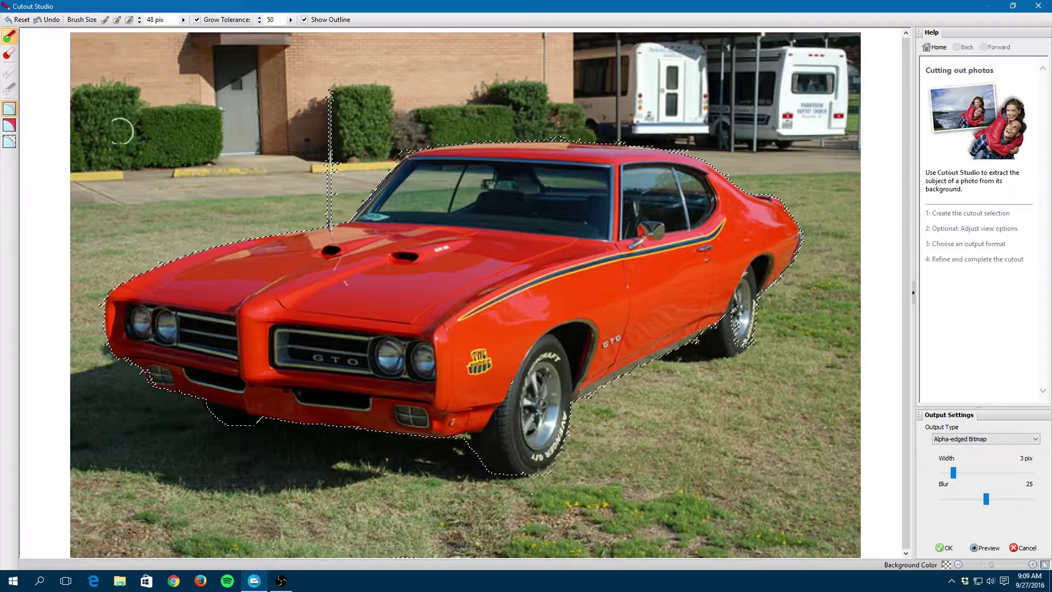
click(12, 144)
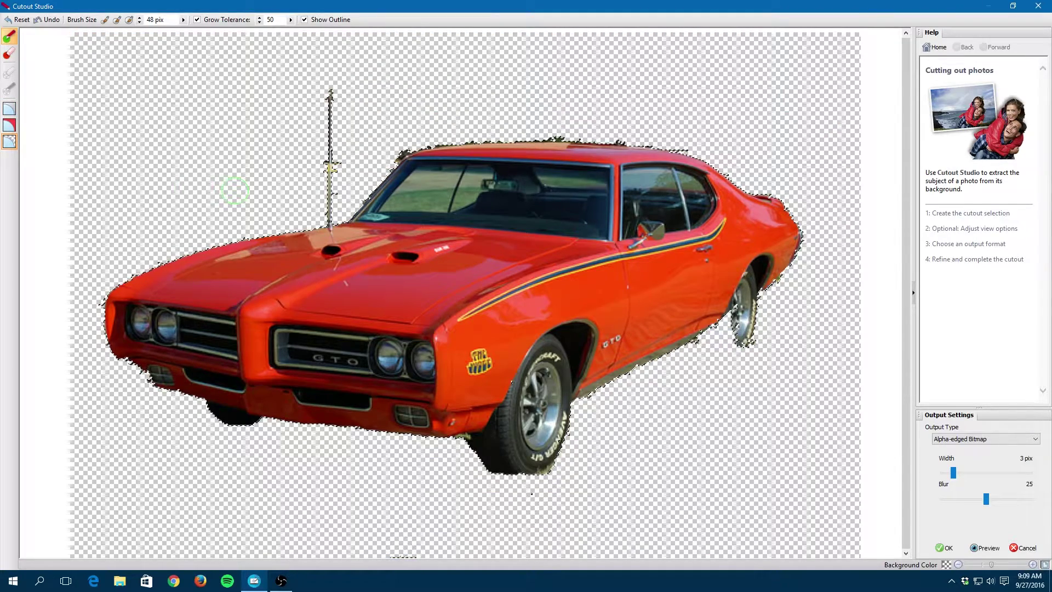
mouse_move(705, 305)
mouse_down()
mouse_move(734, 315)
mouse_move(729, 323)
mouse_up()
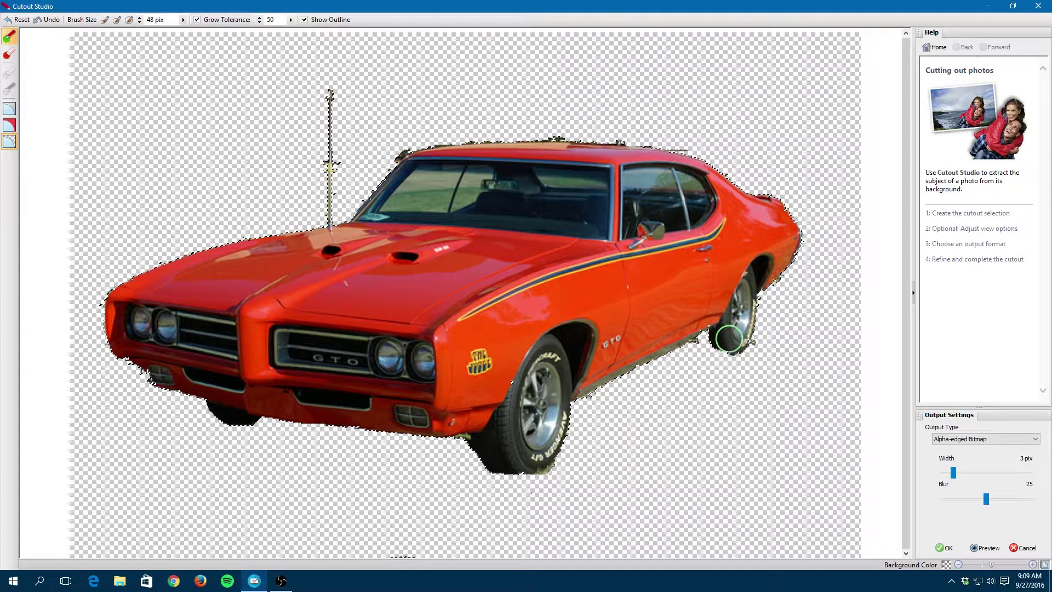
- Keep the underside beside the rear tyre and output the cutout as a Vector-cropped Bitmap
drag(716, 331, 712, 328)
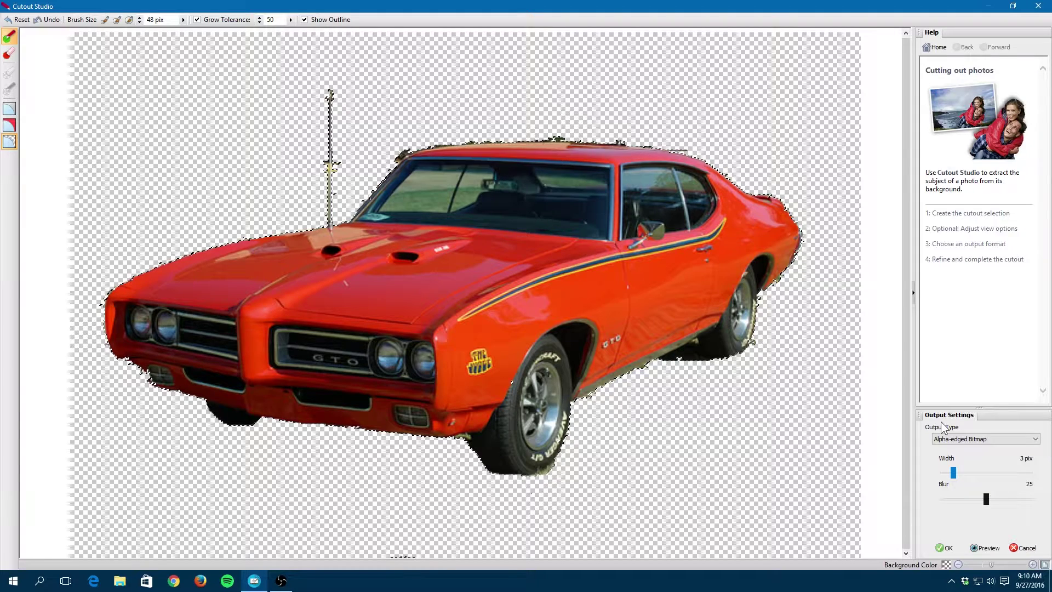
click(937, 441)
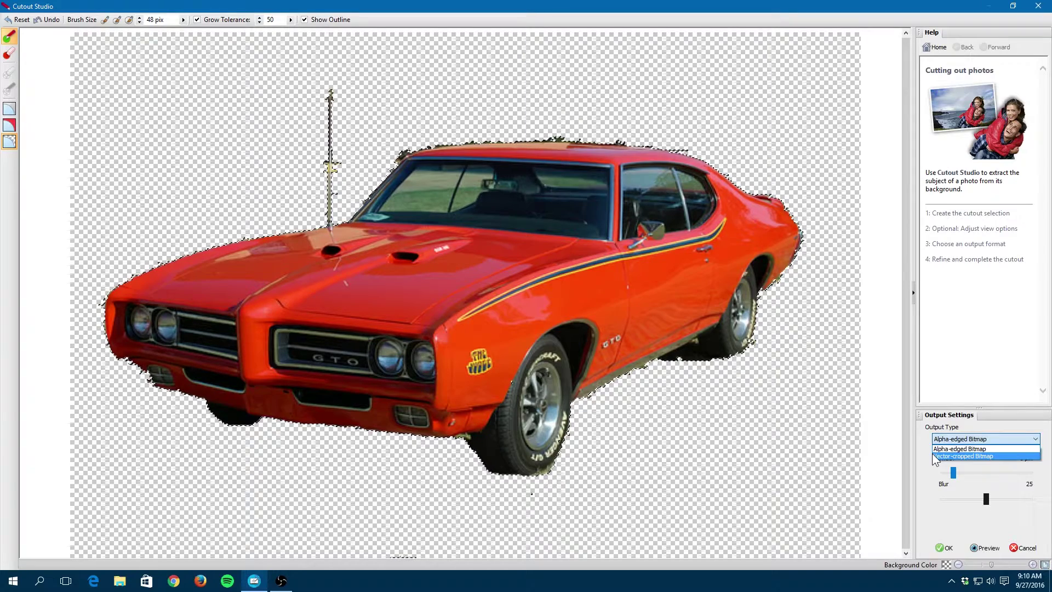
click(946, 455)
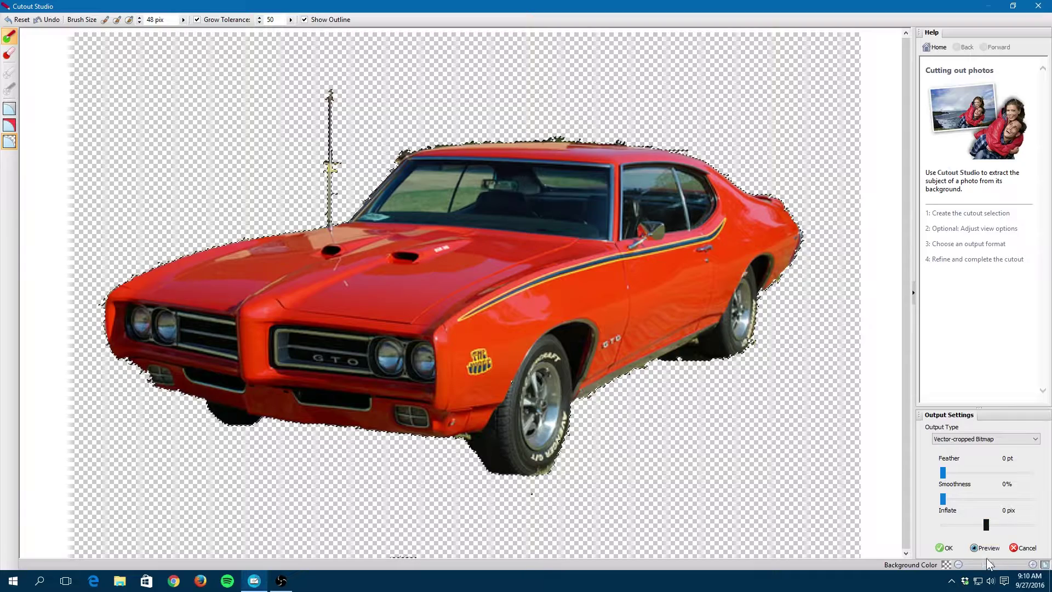
click(974, 549)
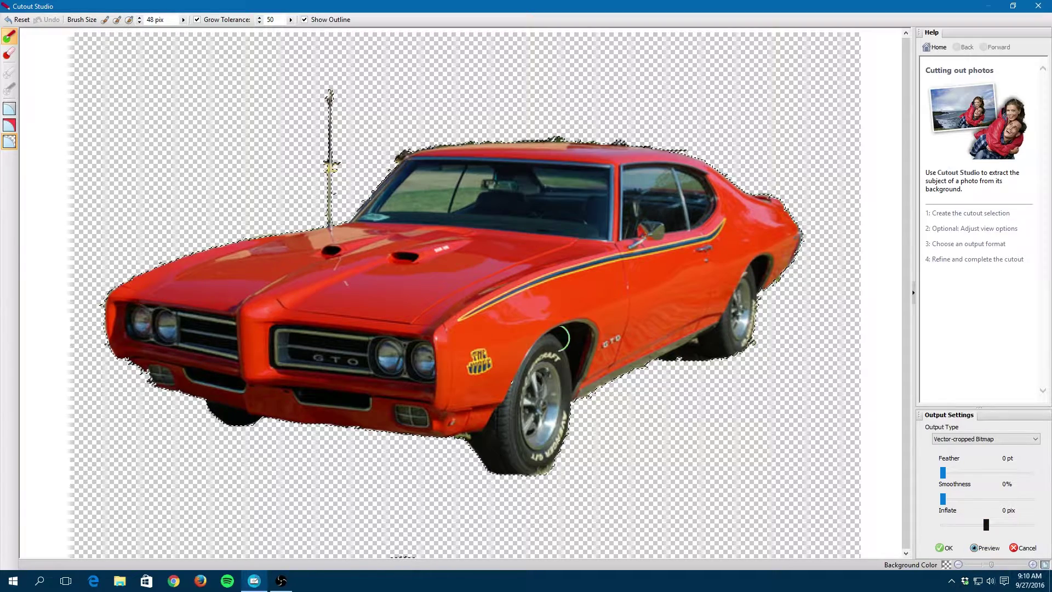
click(945, 548)
- Examine the cutout's edge along the sill and front tyre, and undo the cutout
click(395, 222)
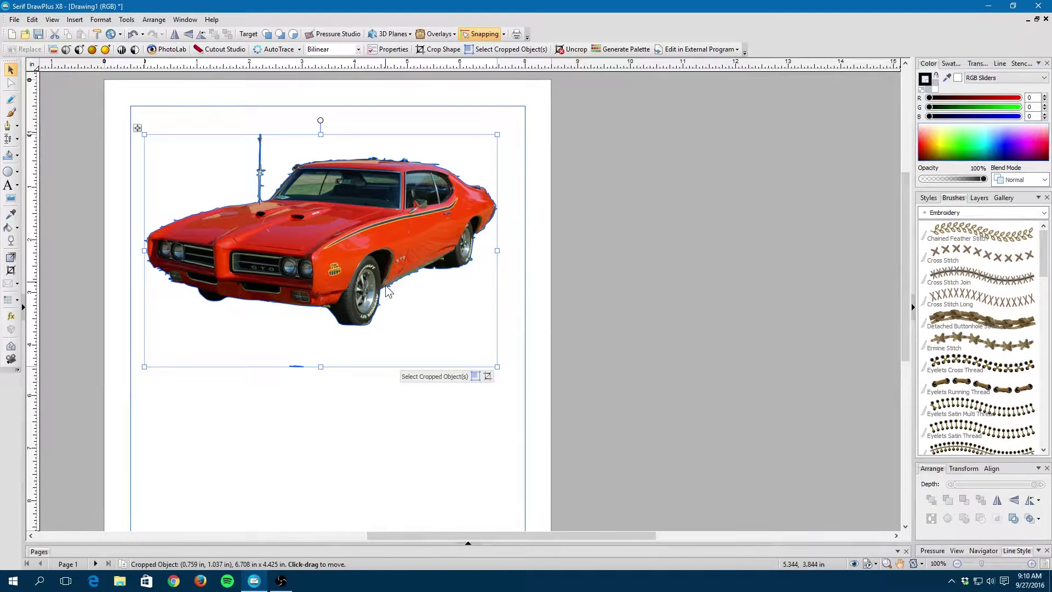
scroll(398, 325, up, 4)
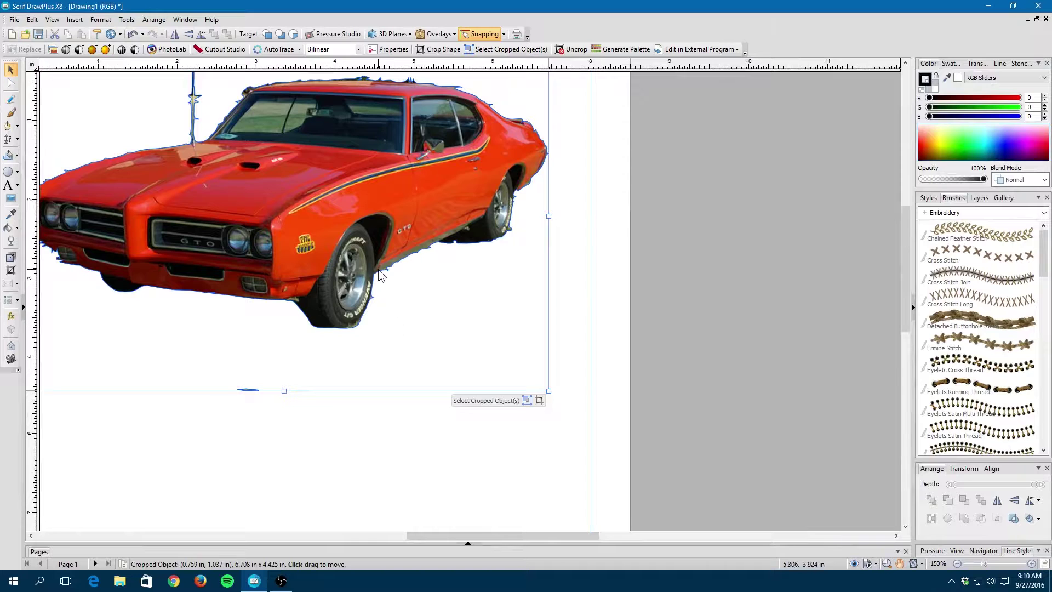
scroll(378, 291, up, 4)
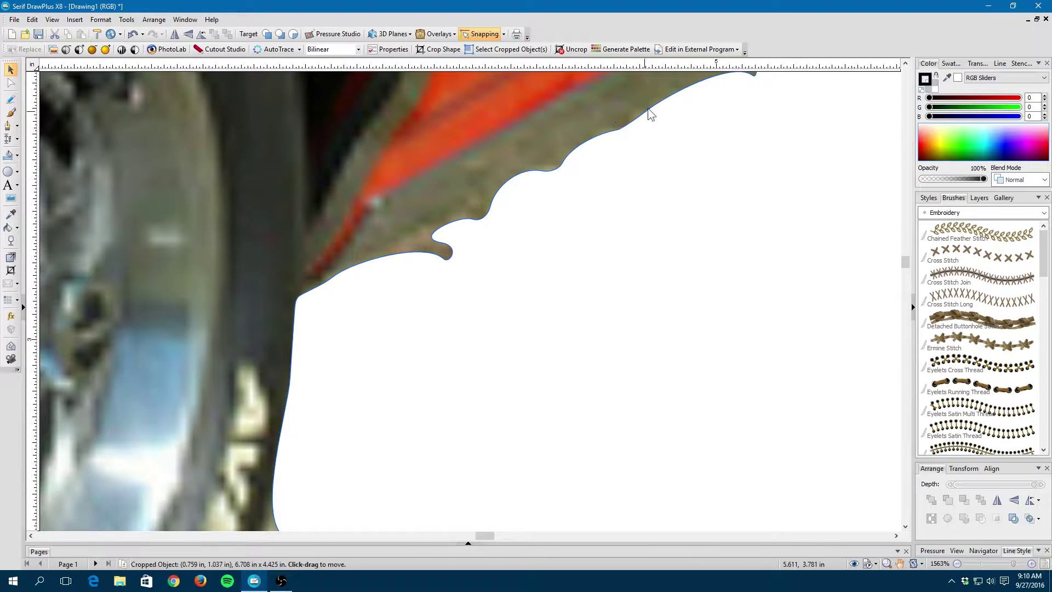
scroll(327, 269, down, 3)
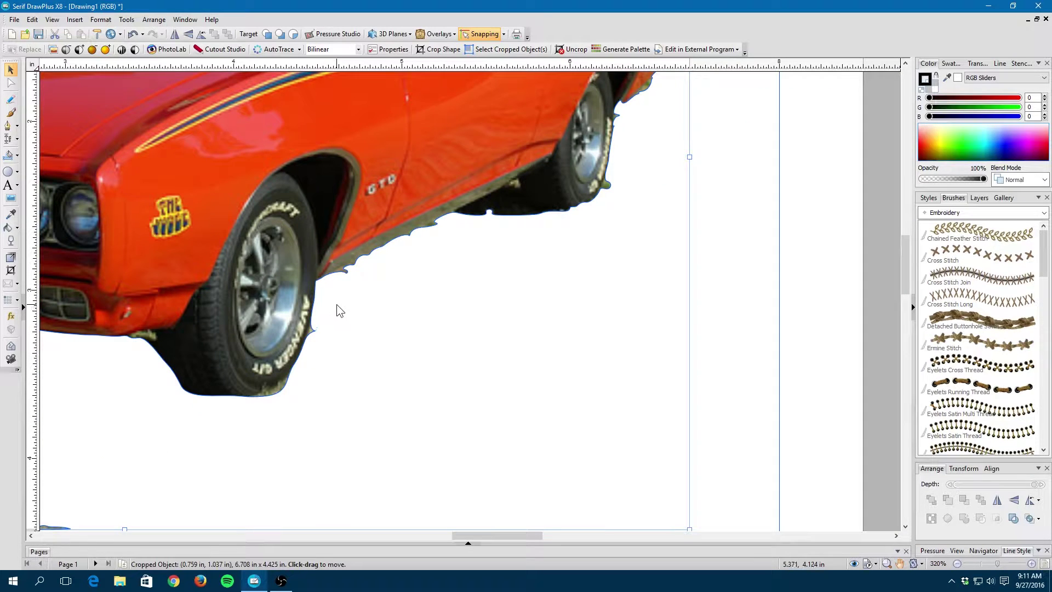
scroll(361, 317, down, 2)
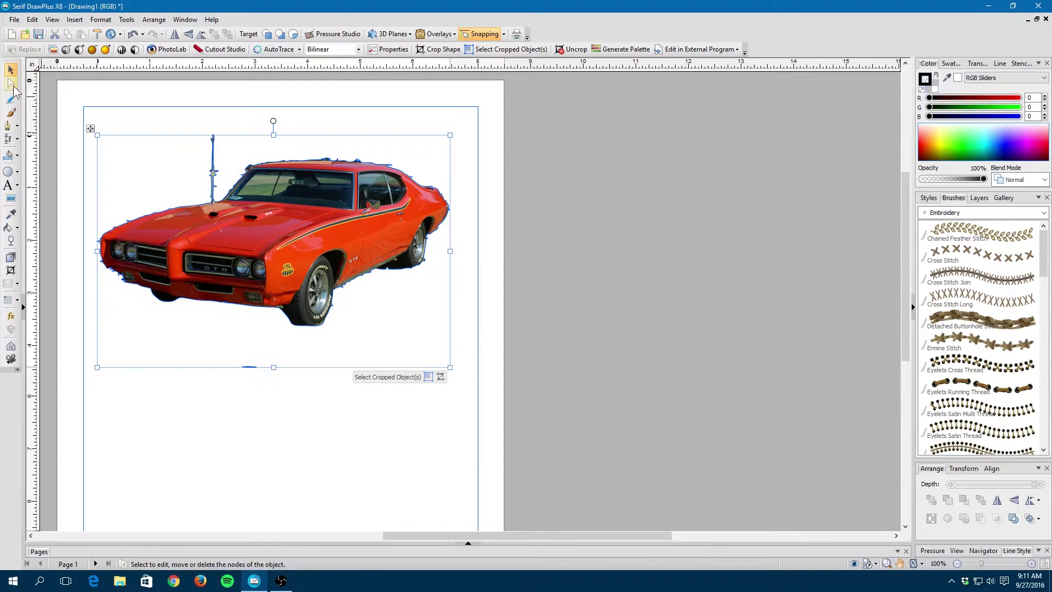
click(402, 404)
key(ctrl+z)
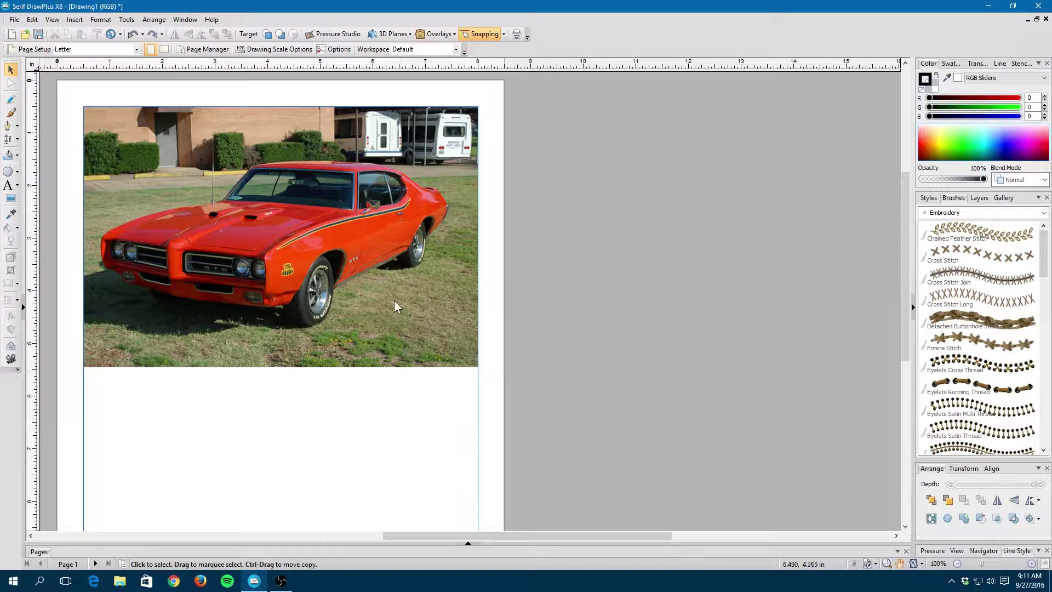
- Trace the car photo in AutoTrace Studio with the Photo Image Trace profile at its default settings
click(233, 231)
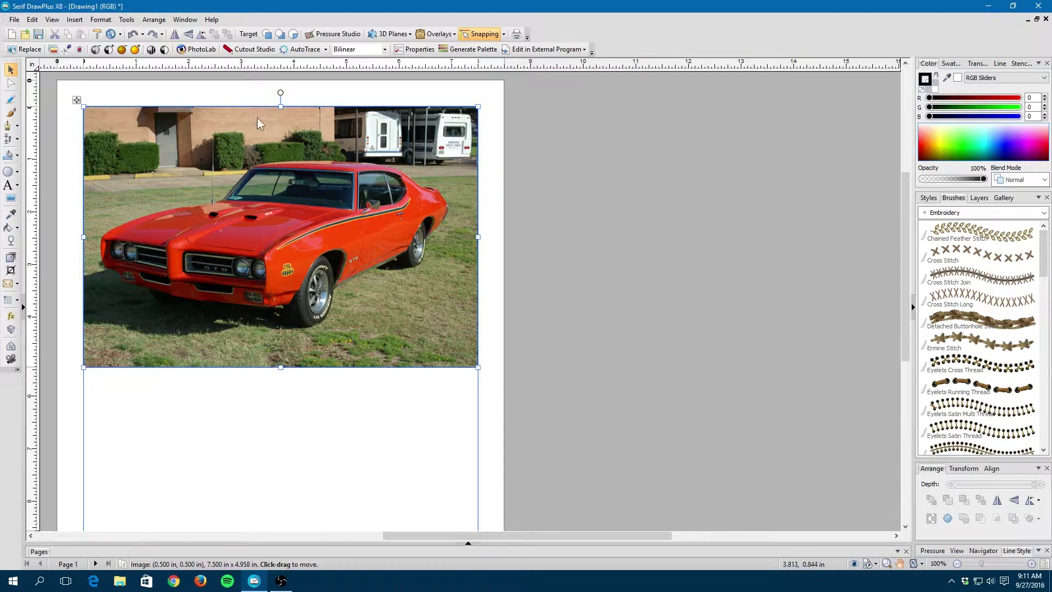
click(301, 48)
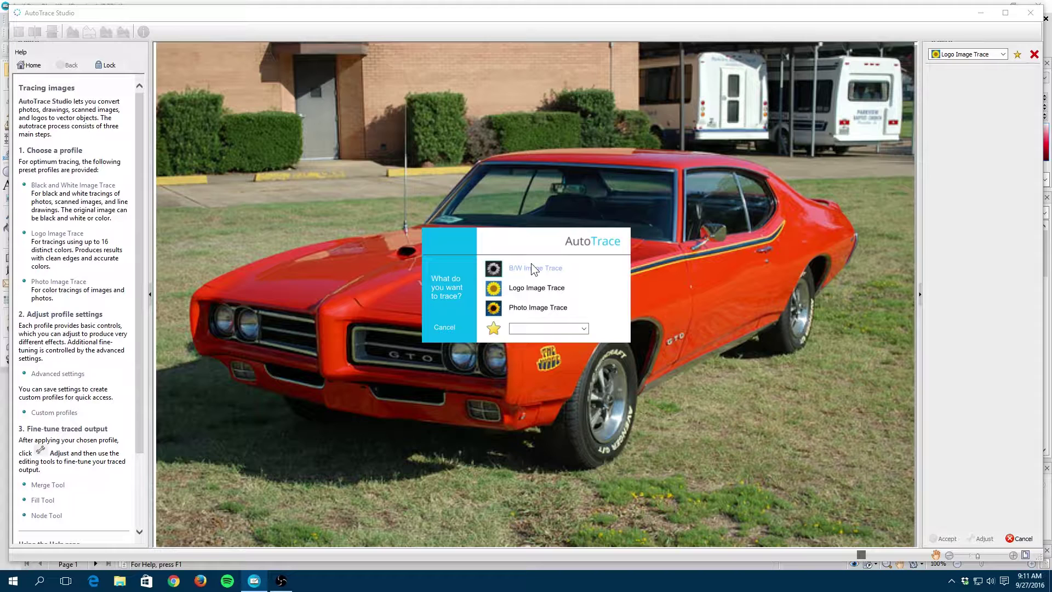
click(531, 307)
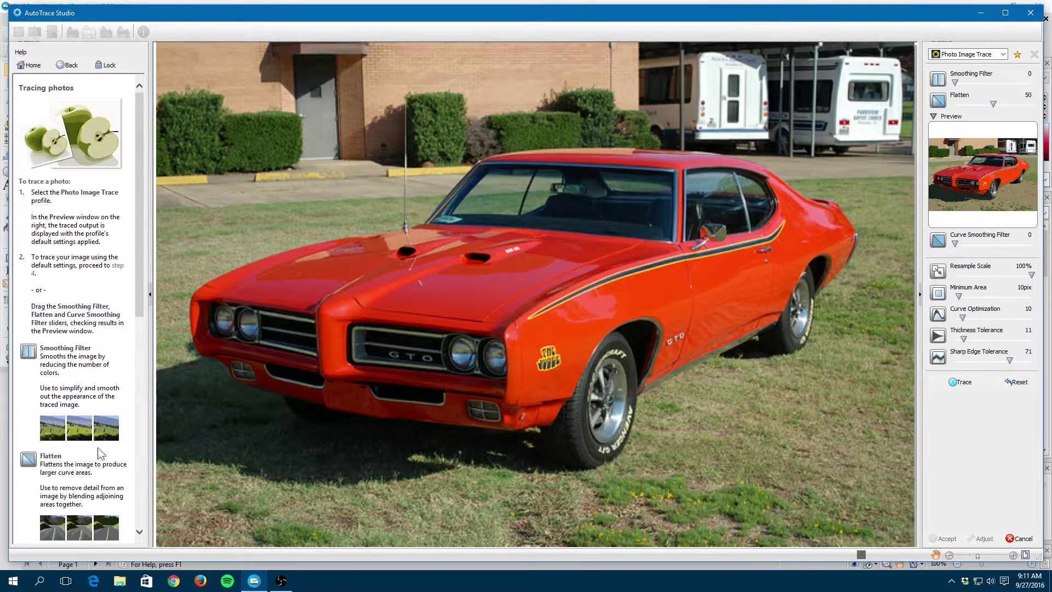
mouse_move(134, 264)
mouse_down()
mouse_move(136, 412)
mouse_move(135, 347)
mouse_move(156, 251)
mouse_up()
click(968, 383)
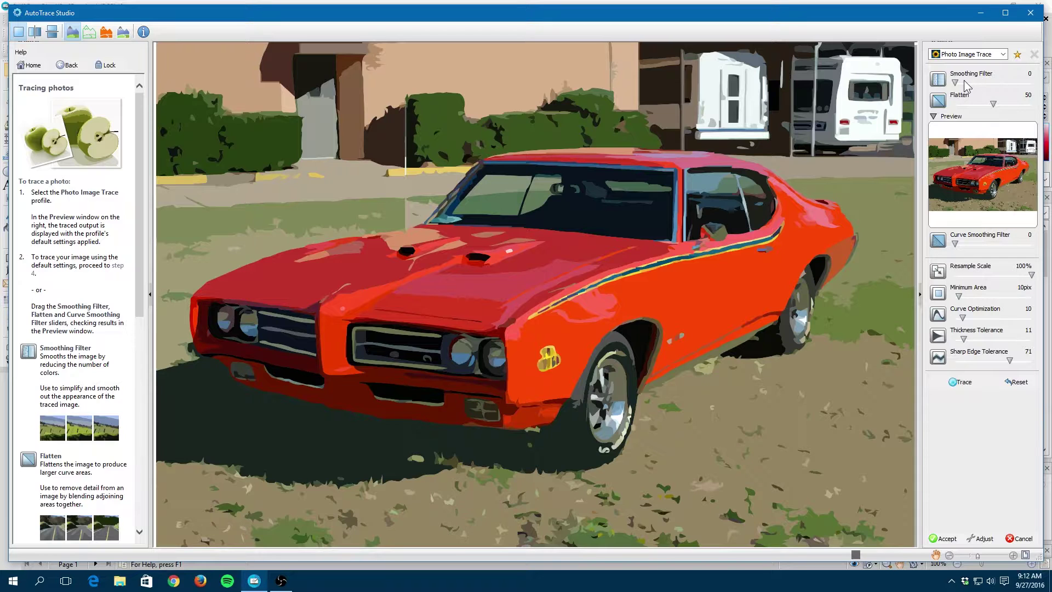
- Set the trace's smoothing filter to 11, minimum area to 22 pix and curve optimization to 7, and retrace the photo
drag(956, 84, 964, 85)
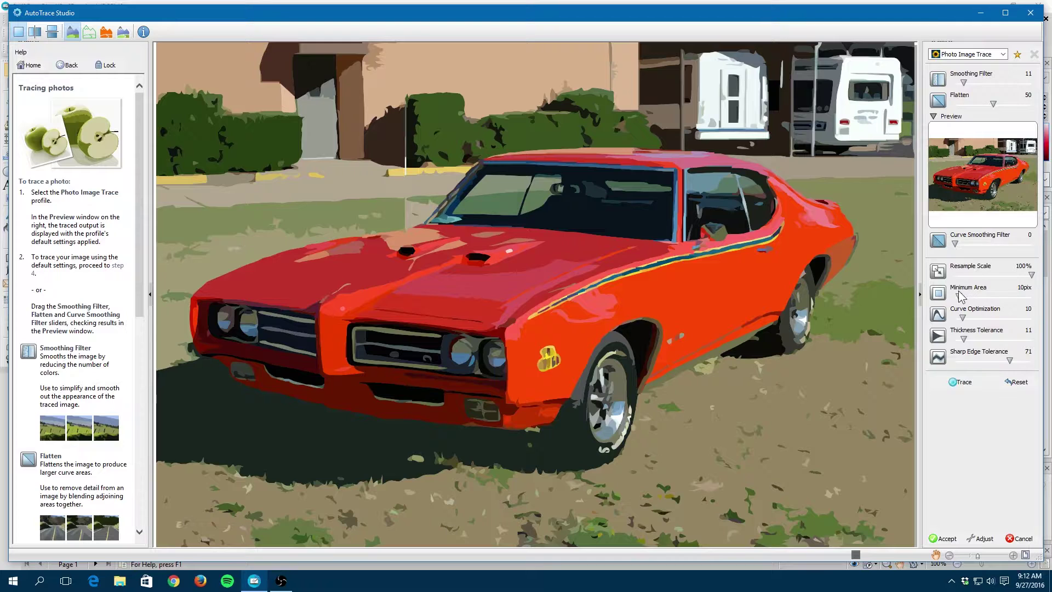
drag(959, 296, 964, 300)
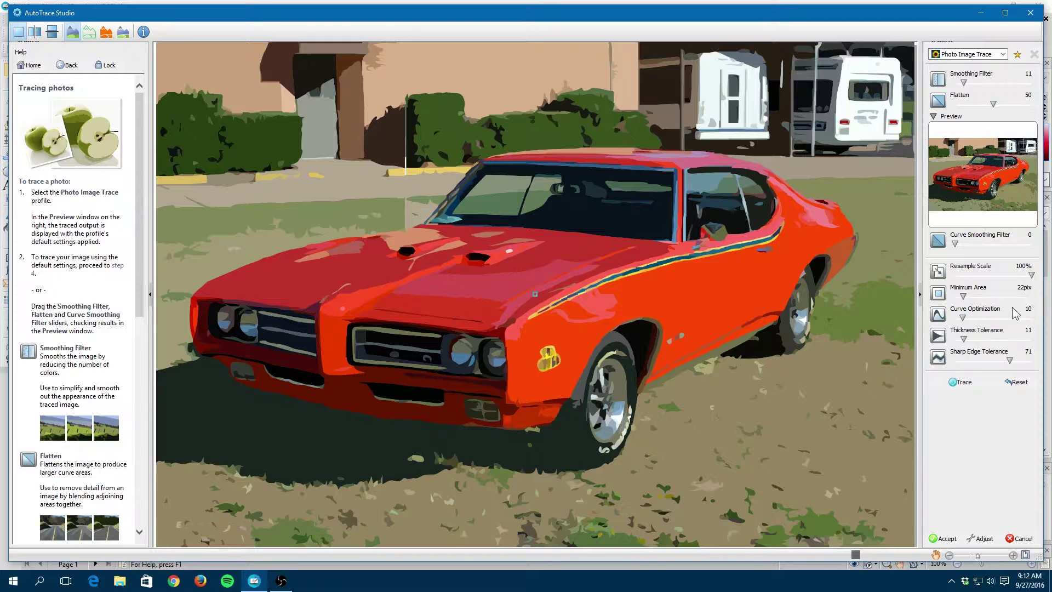
drag(962, 320, 960, 320)
click(967, 384)
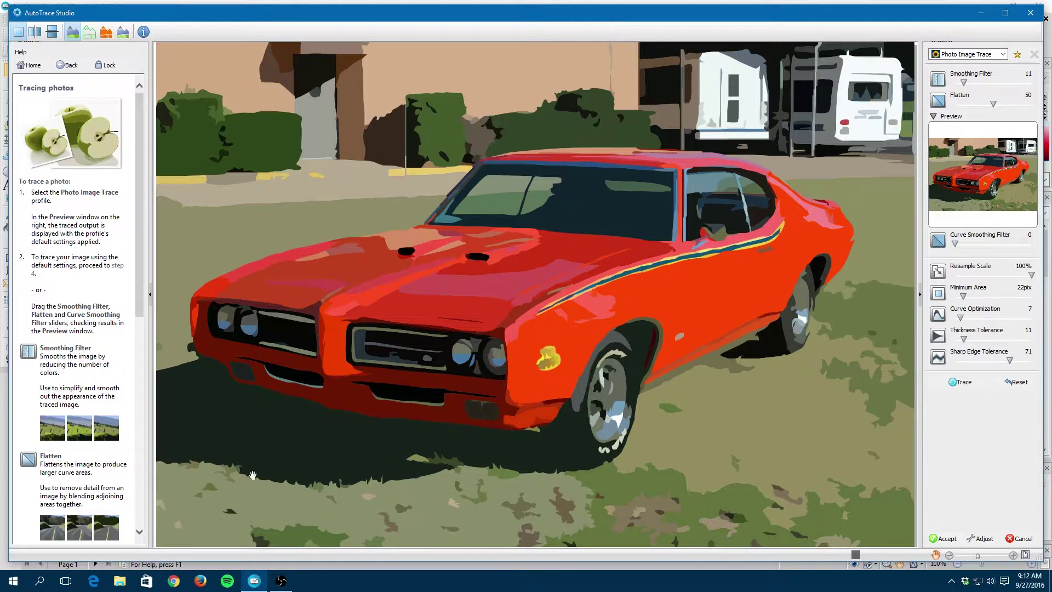
- Adjust the trace with the Merge Tool, blending the grass patches and specks in the foreground and behind the car into one lawn colour
click(984, 539)
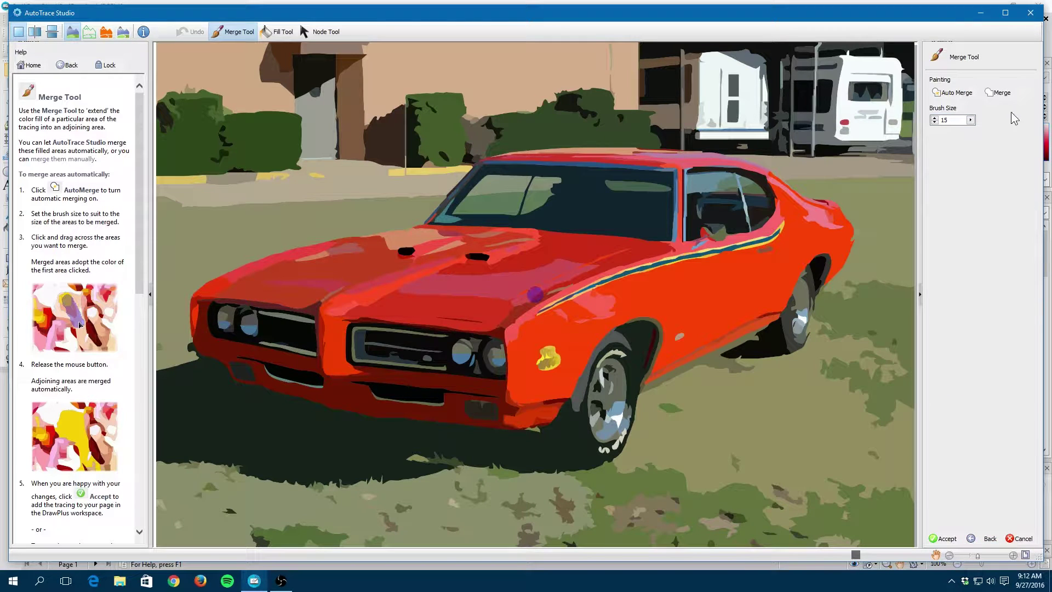
click(998, 93)
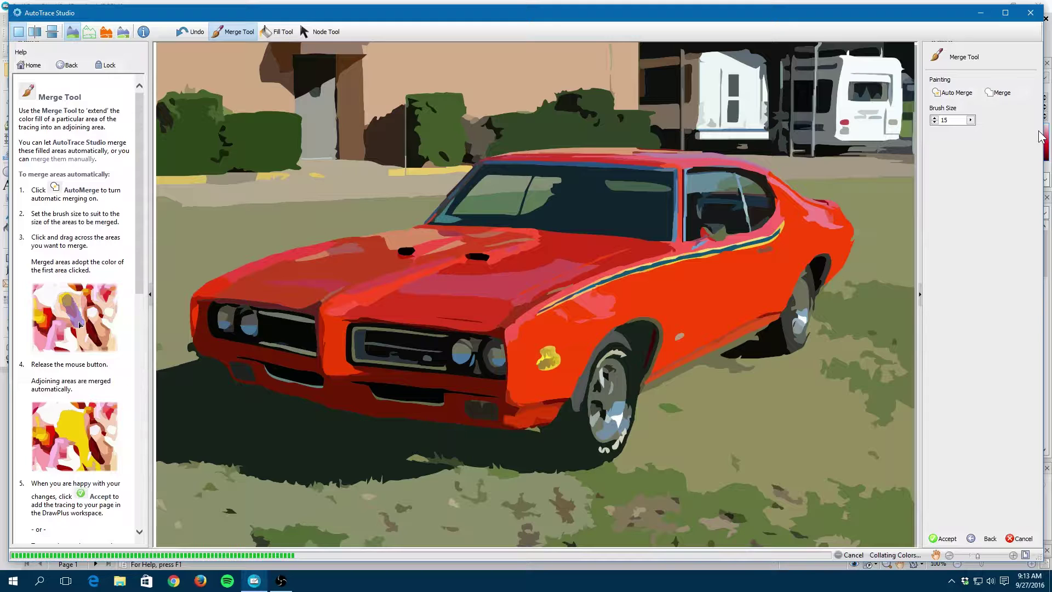
mouse_move(863, 384)
mouse_down()
mouse_move(855, 405)
mouse_move(869, 387)
mouse_up()
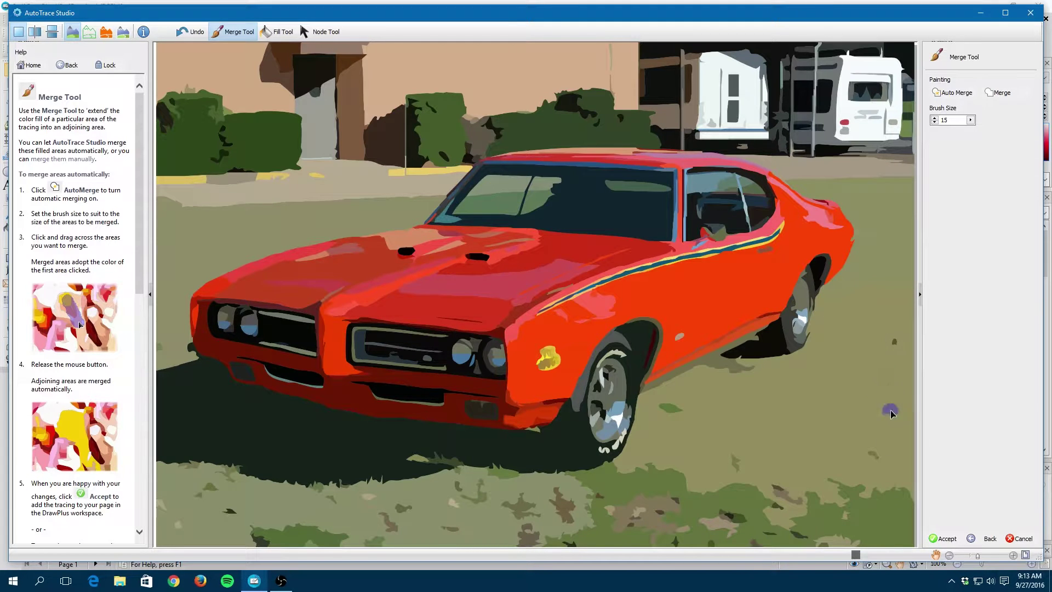
mouse_move(833, 460)
mouse_down()
mouse_move(841, 506)
mouse_move(796, 477)
mouse_move(778, 495)
mouse_move(796, 500)
mouse_move(791, 479)
mouse_move(735, 468)
mouse_up()
mouse_move(707, 413)
mouse_down()
mouse_move(677, 411)
mouse_move(697, 460)
mouse_up()
mouse_move(280, 530)
mouse_down()
mouse_move(277, 503)
mouse_move(275, 534)
mouse_move(262, 501)
mouse_move(218, 493)
mouse_move(220, 512)
mouse_move(186, 529)
mouse_move(157, 508)
mouse_move(368, 523)
mouse_move(367, 538)
mouse_move(398, 518)
mouse_move(445, 534)
mouse_up()
drag(473, 535, 523, 543)
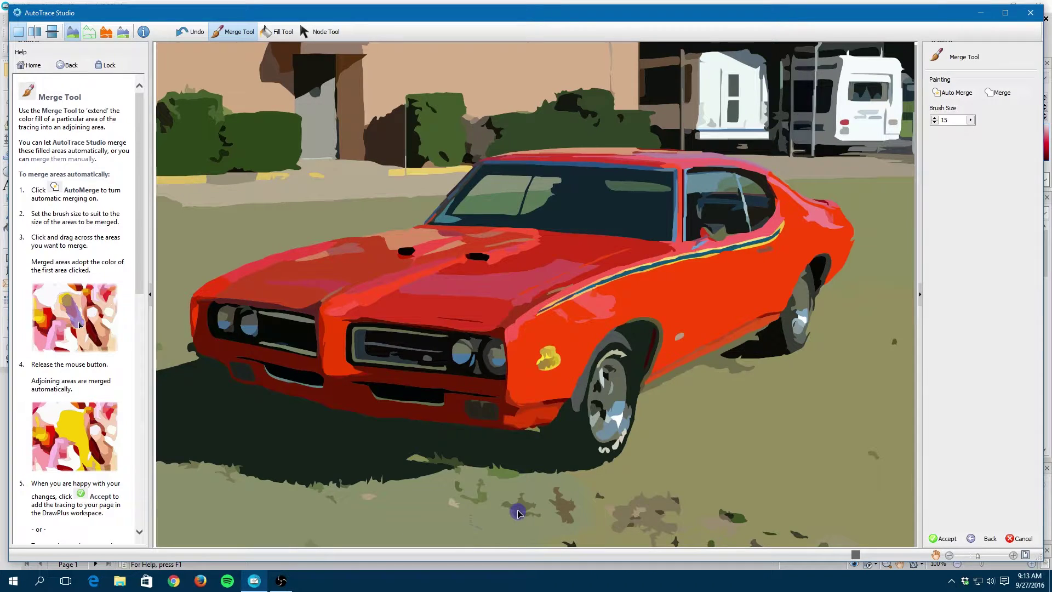
mouse_move(519, 513)
mouse_down()
mouse_move(526, 555)
mouse_move(562, 513)
mouse_up()
drag(561, 514, 625, 516)
drag(668, 498, 678, 500)
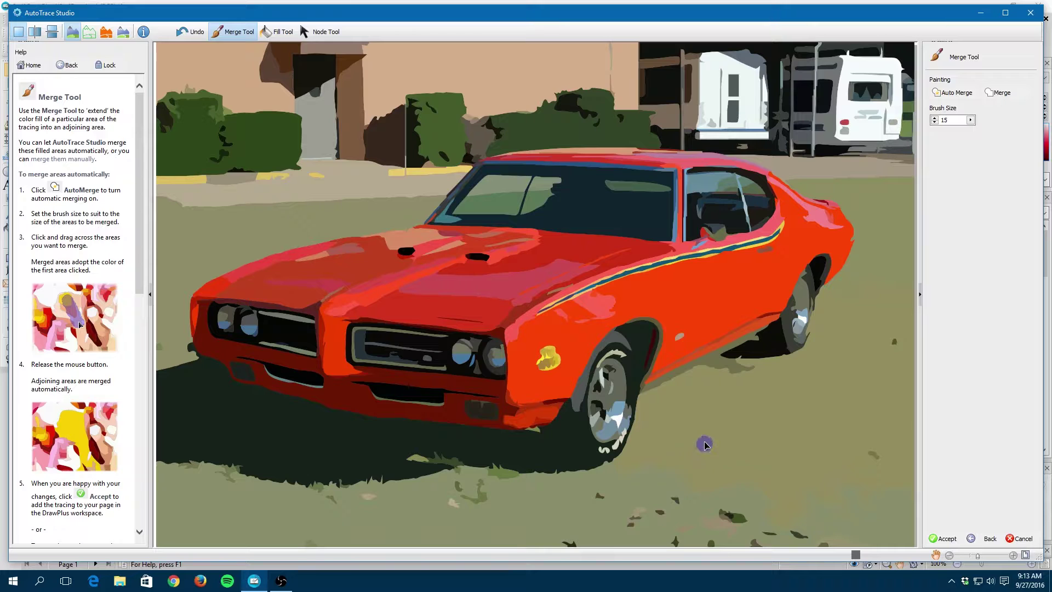
drag(690, 439, 629, 527)
drag(703, 467, 653, 524)
drag(612, 518, 613, 519)
drag(629, 493, 548, 510)
drag(534, 493, 524, 511)
mouse_move(512, 485)
mouse_down()
mouse_move(458, 493)
mouse_move(494, 514)
mouse_move(331, 503)
mouse_up()
drag(378, 507, 378, 506)
mouse_move(409, 516)
mouse_down()
mouse_move(320, 543)
mouse_move(414, 525)
mouse_up()
drag(528, 515, 528, 515)
drag(500, 517, 557, 541)
drag(633, 525, 662, 525)
mouse_move(647, 531)
mouse_down()
mouse_move(688, 542)
mouse_move(669, 522)
mouse_up()
drag(669, 505, 742, 514)
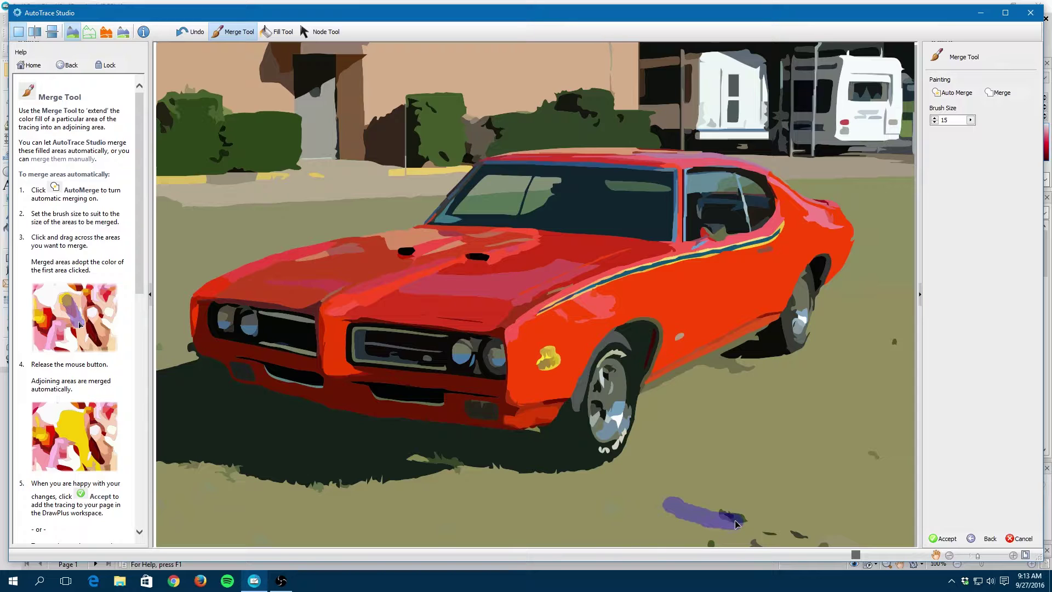
drag(666, 534, 802, 542)
drag(797, 541, 831, 543)
drag(846, 471, 888, 446)
click(886, 407)
click(885, 387)
drag(886, 362, 901, 329)
click(887, 343)
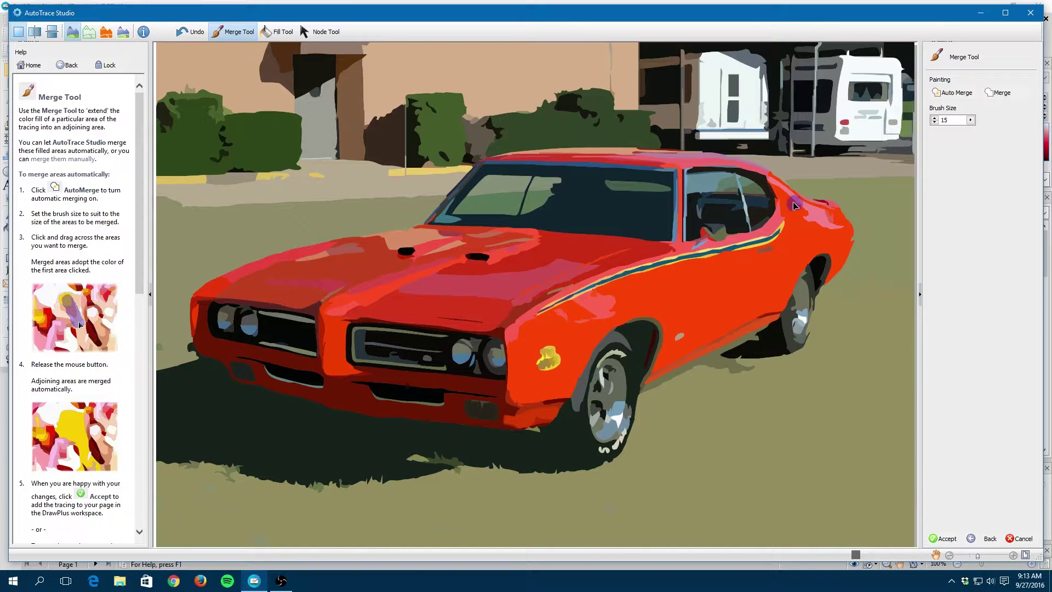
- Merge pink highlights on the rear fender, front fender and hood into the surrounding red, and accept the trace onto the page
click(800, 237)
drag(874, 240, 879, 259)
click(808, 286)
click(672, 301)
click(614, 304)
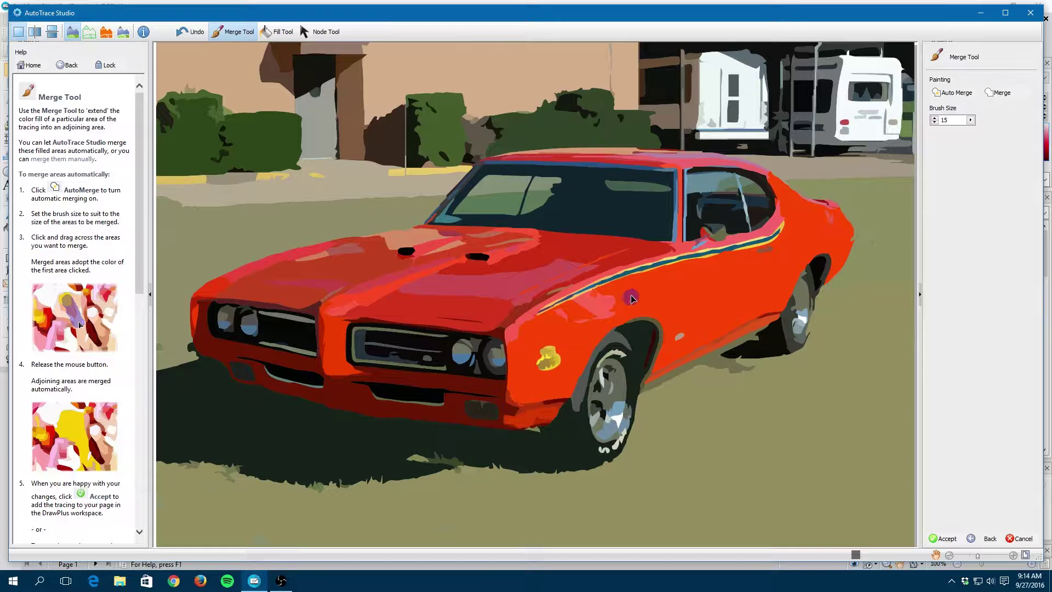
click(598, 321)
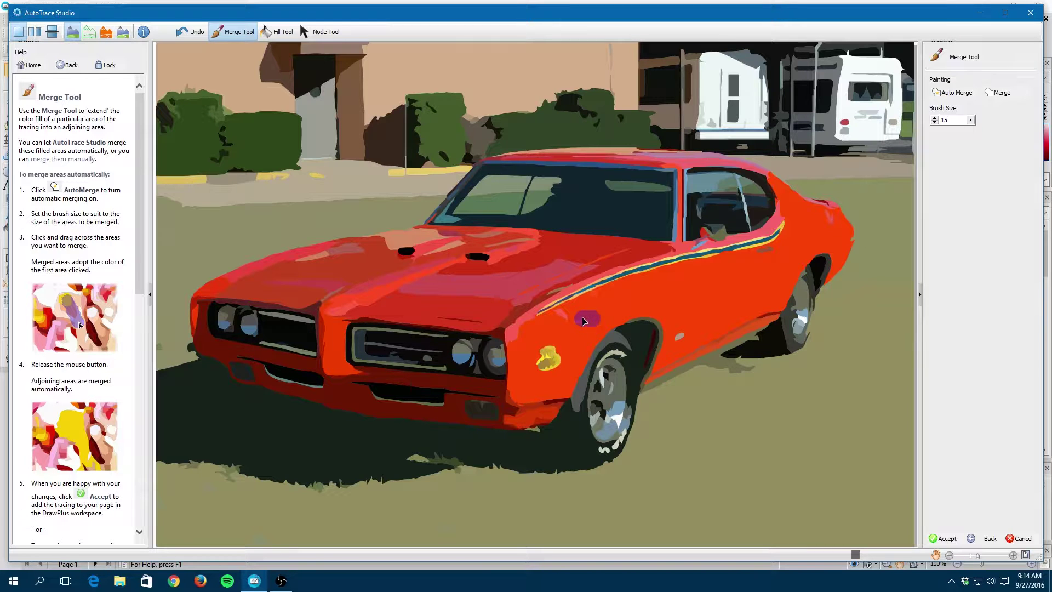
click(630, 314)
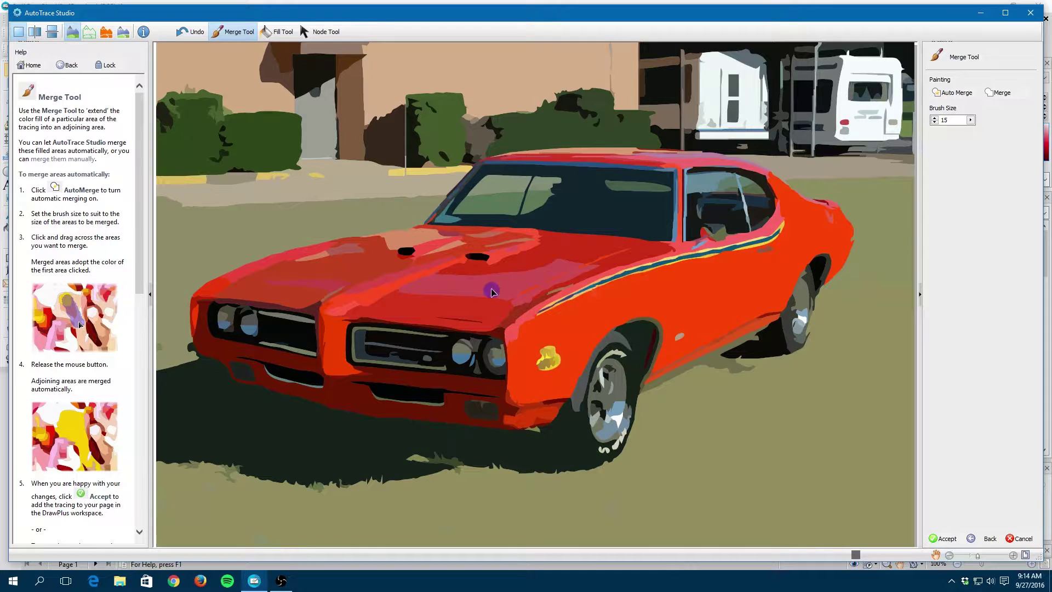
click(517, 270)
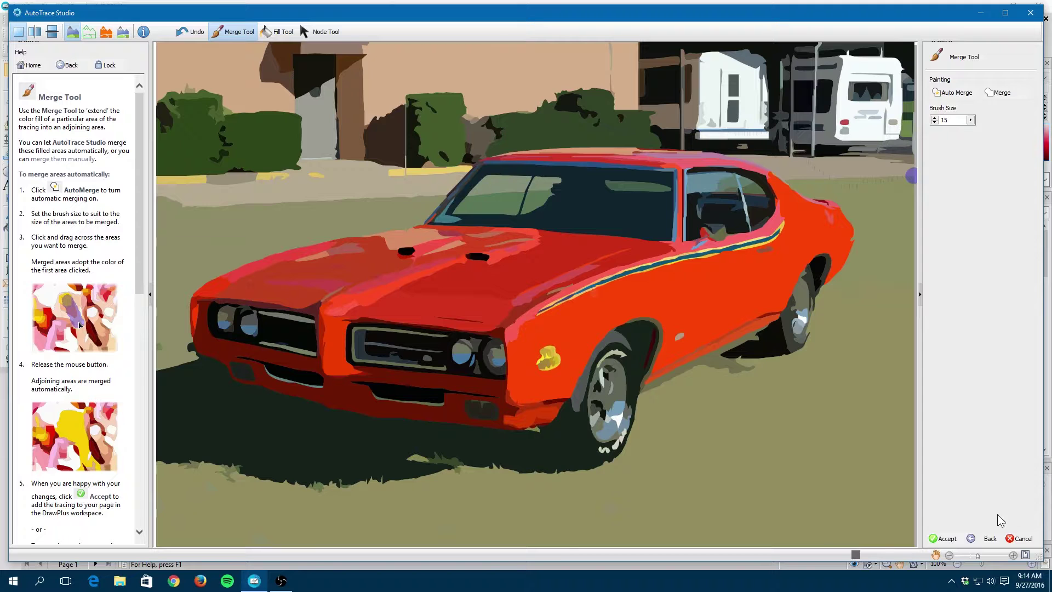
click(951, 538)
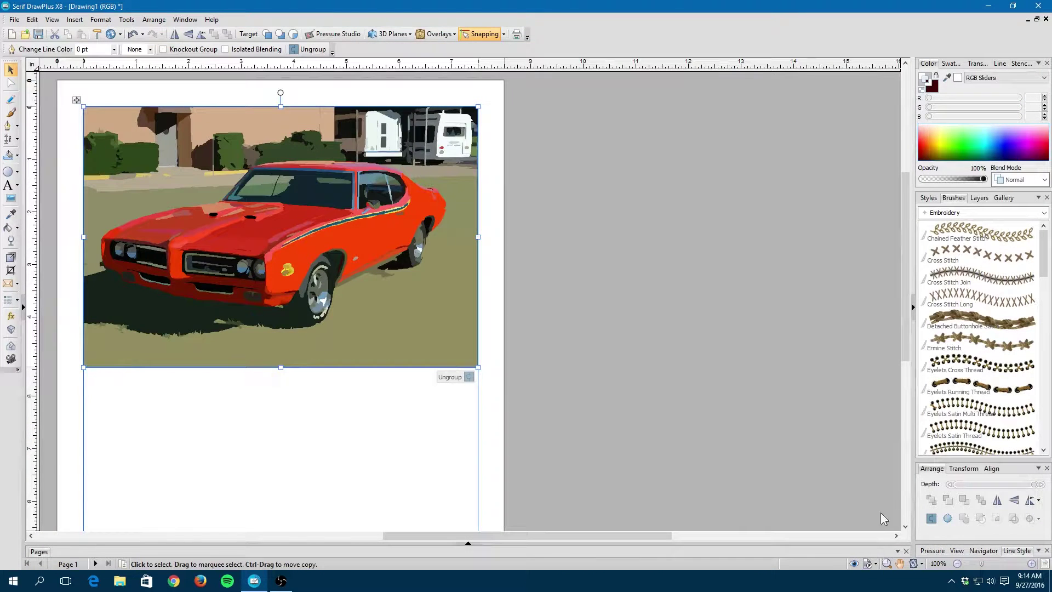
- Move the traced picture across the page, and undo back past the trace and the photo's placement to a blank page
mouse_move(393, 267)
mouse_down()
mouse_move(527, 264)
mouse_move(662, 314)
mouse_move(633, 291)
mouse_move(369, 251)
mouse_up()
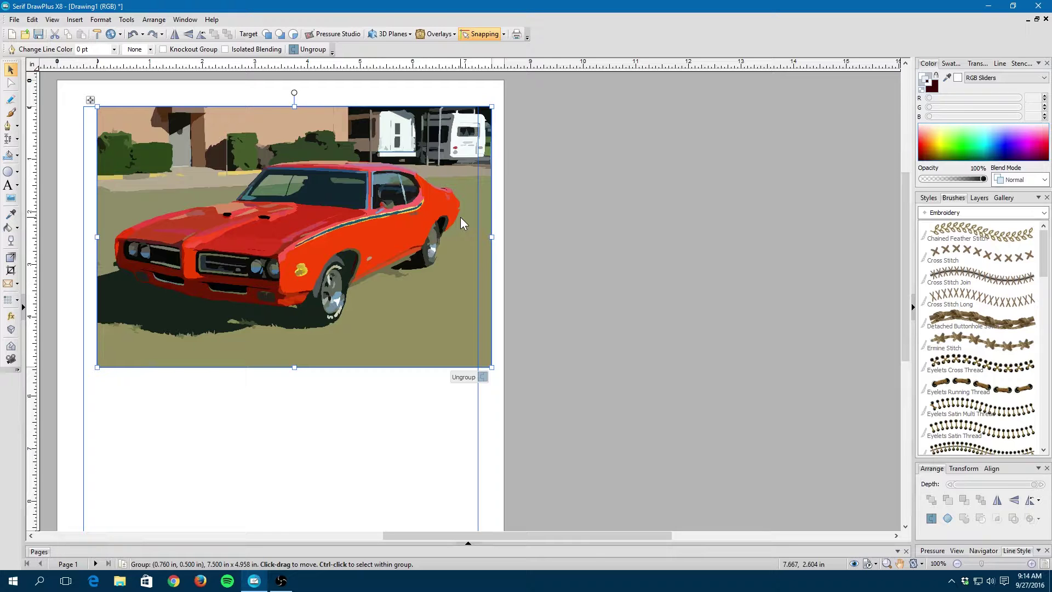
key(ctrl+z)
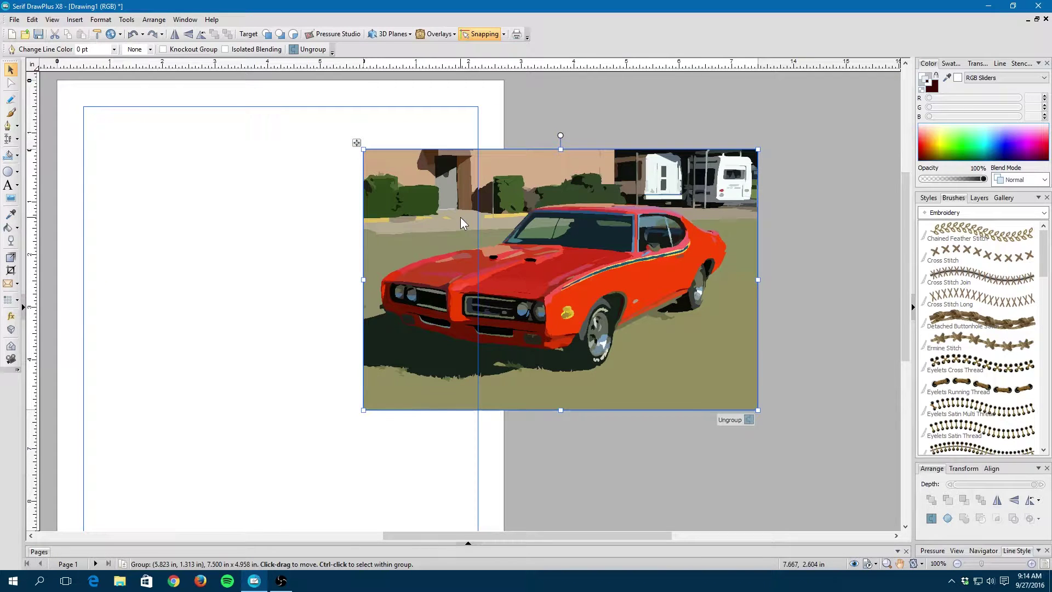
key(ctrl+y)
key(ctrl+z)
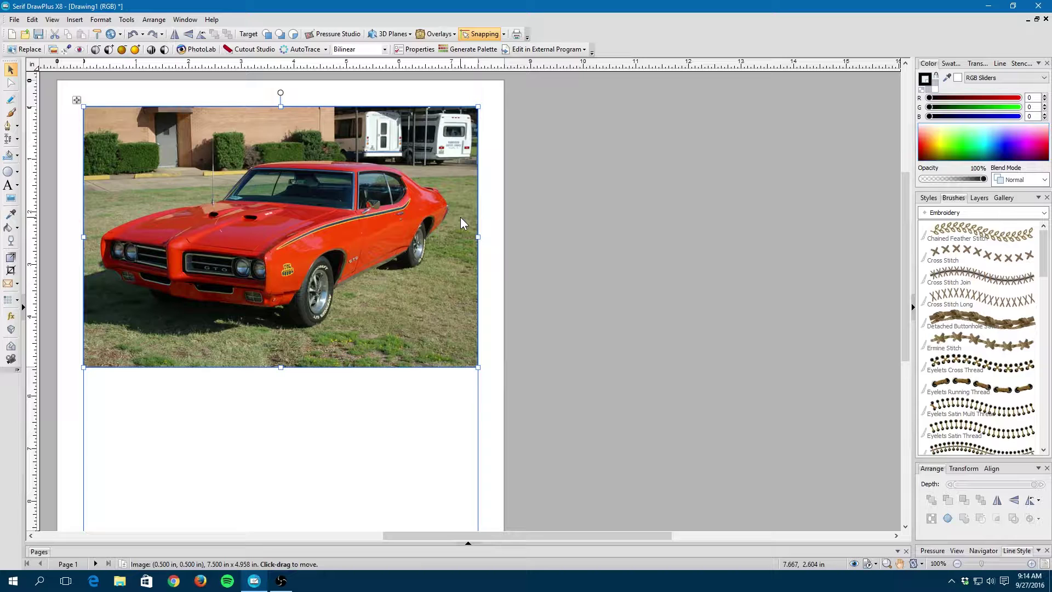
key(ctrl+z)
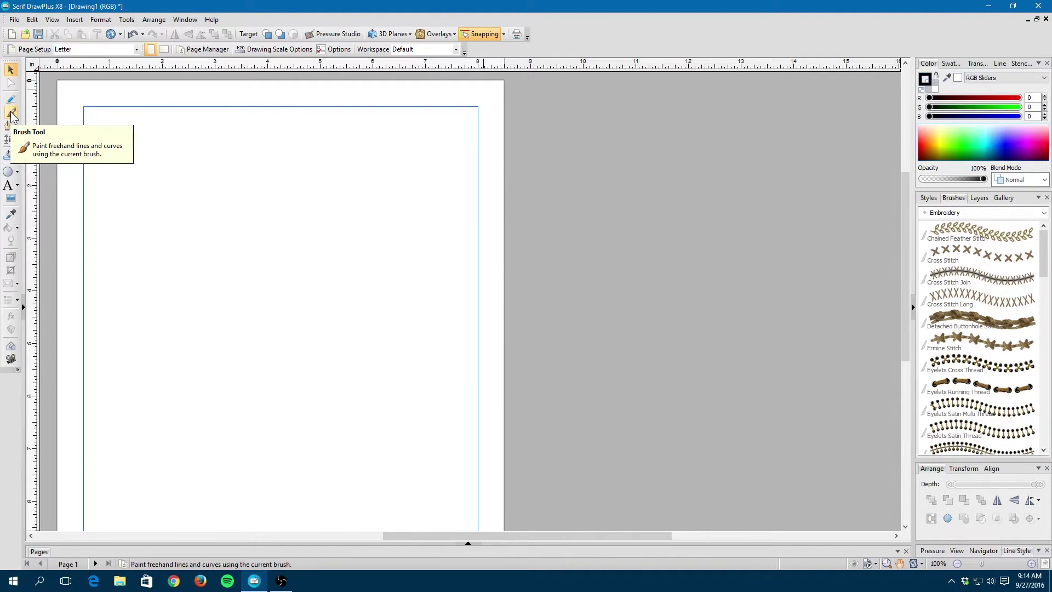
- Show the Paint category of brushes
click(1011, 213)
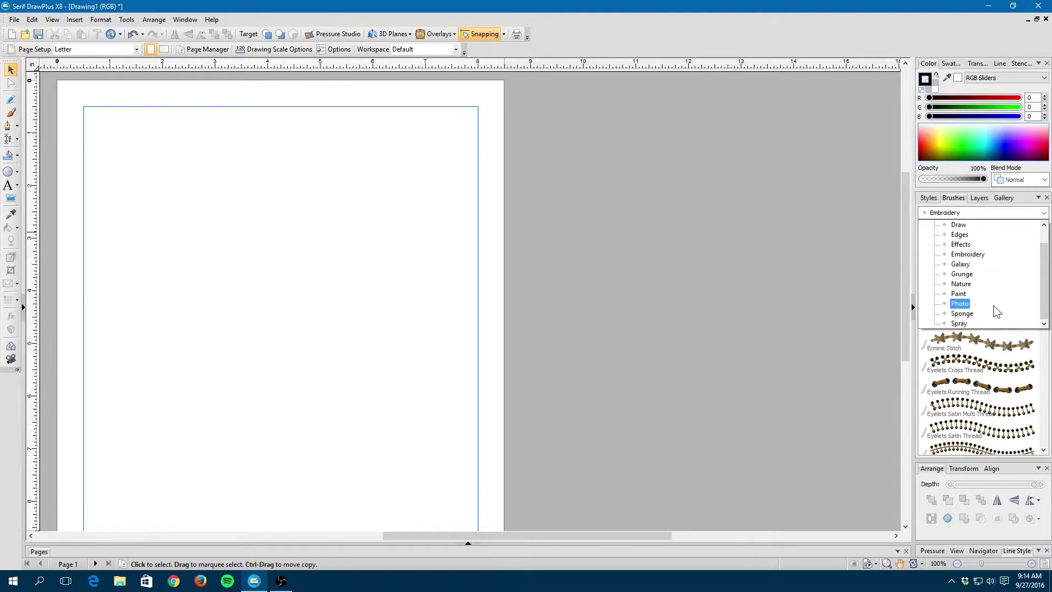
click(993, 296)
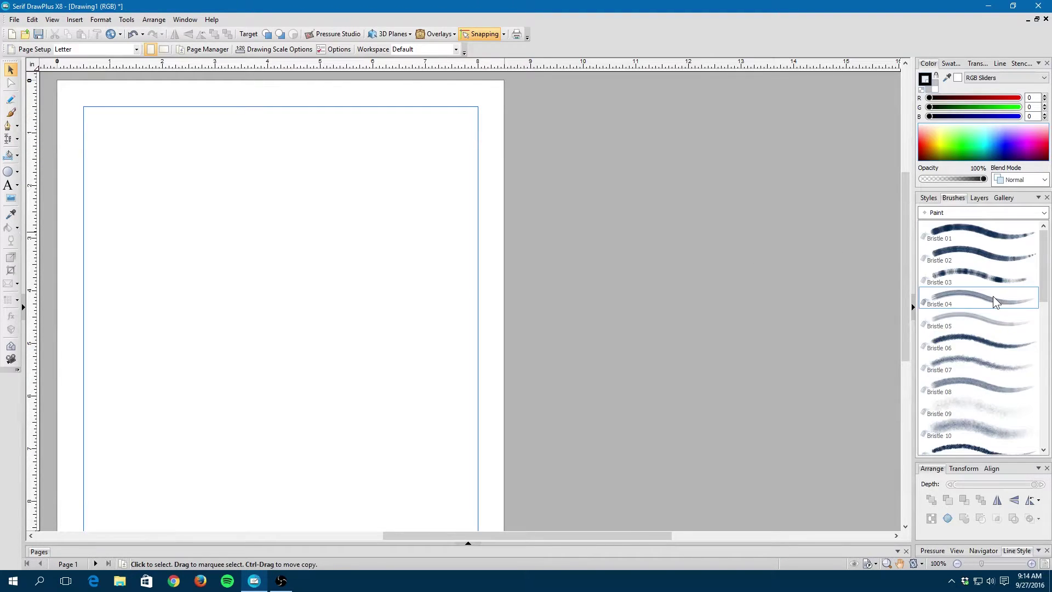
- Paint three curvy freehand strokes across the page with the Bristle 01 brush in magenta (RGB 222, 67, 255)
click(995, 233)
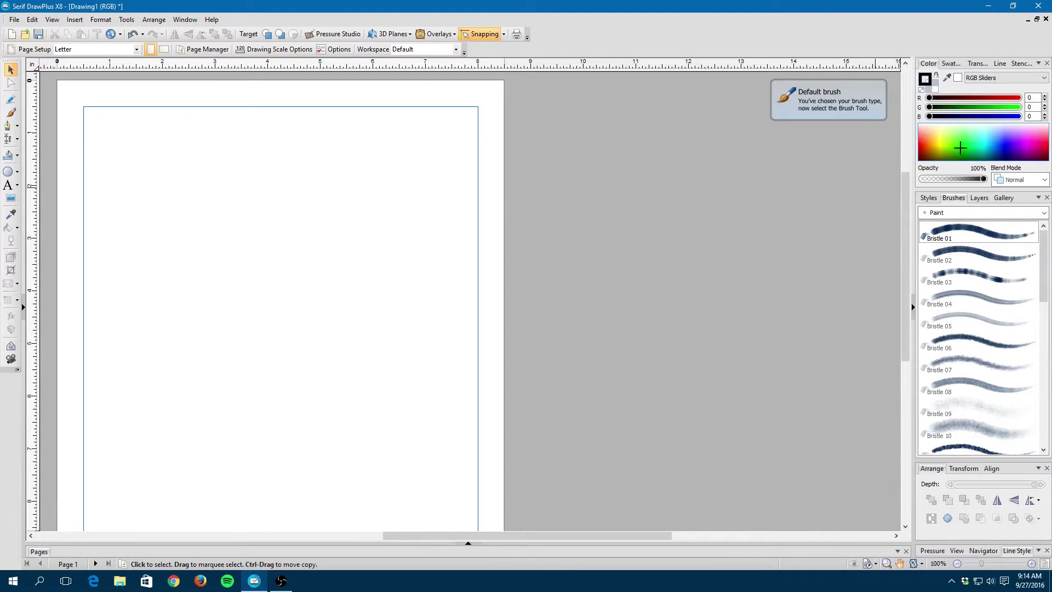
click(1019, 143)
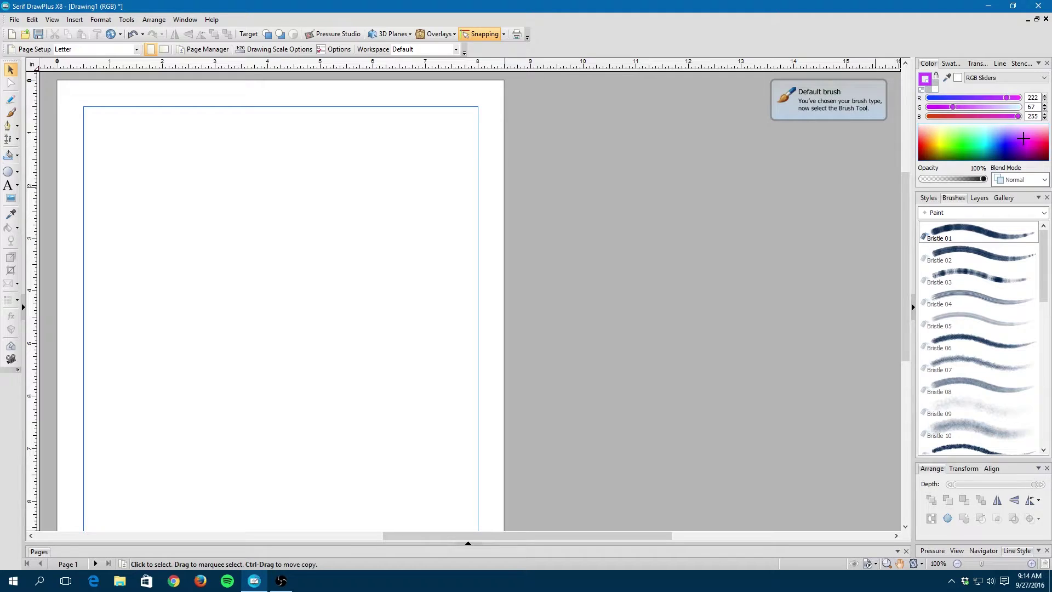
click(11, 113)
mouse_move(92, 144)
mouse_down()
mouse_move(210, 210)
mouse_move(322, 240)
mouse_move(398, 383)
mouse_move(462, 269)
mouse_move(473, 191)
mouse_up()
mouse_move(204, 331)
mouse_down()
mouse_move(434, 465)
mouse_move(469, 469)
mouse_up()
mouse_move(144, 411)
mouse_down()
mouse_move(106, 242)
mouse_move(179, 186)
mouse_up()
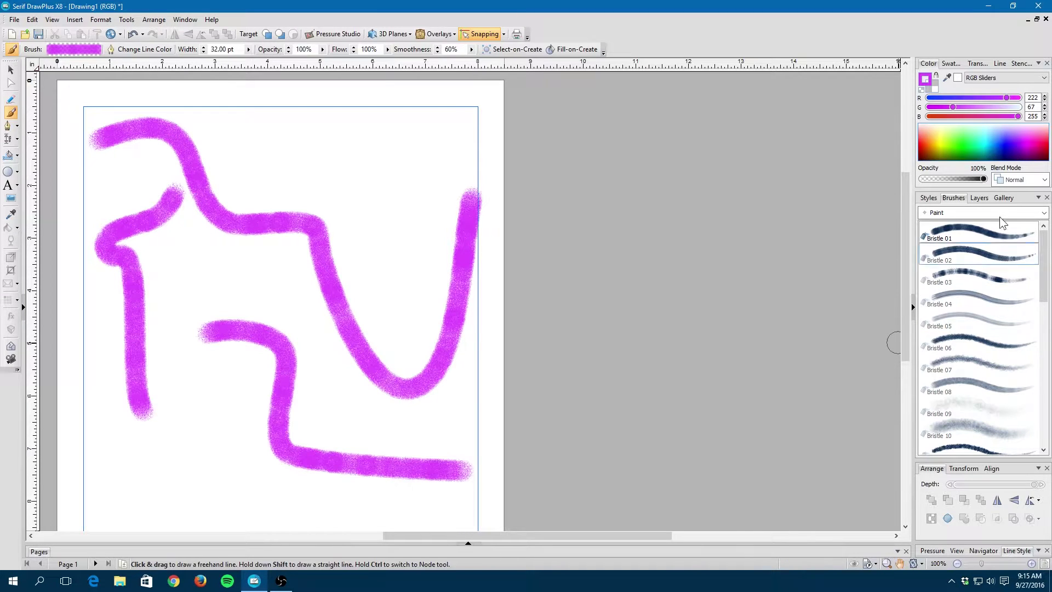
- Select the long upper brush stroke and review the Pressure Setup and Functions settings in Pressure Studio
click(10, 69)
click(251, 219)
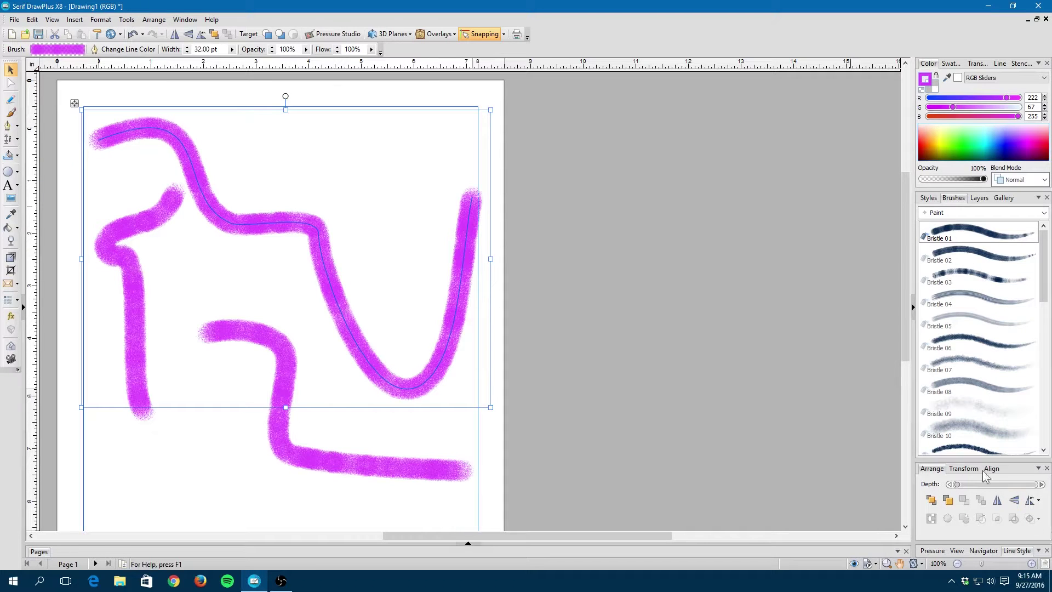
click(353, 37)
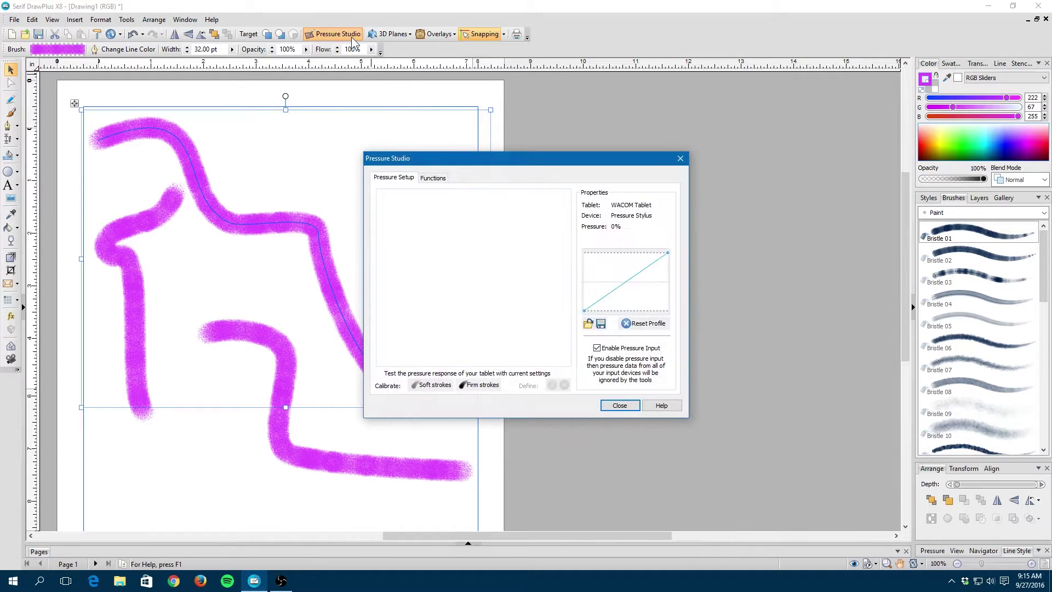
click(434, 179)
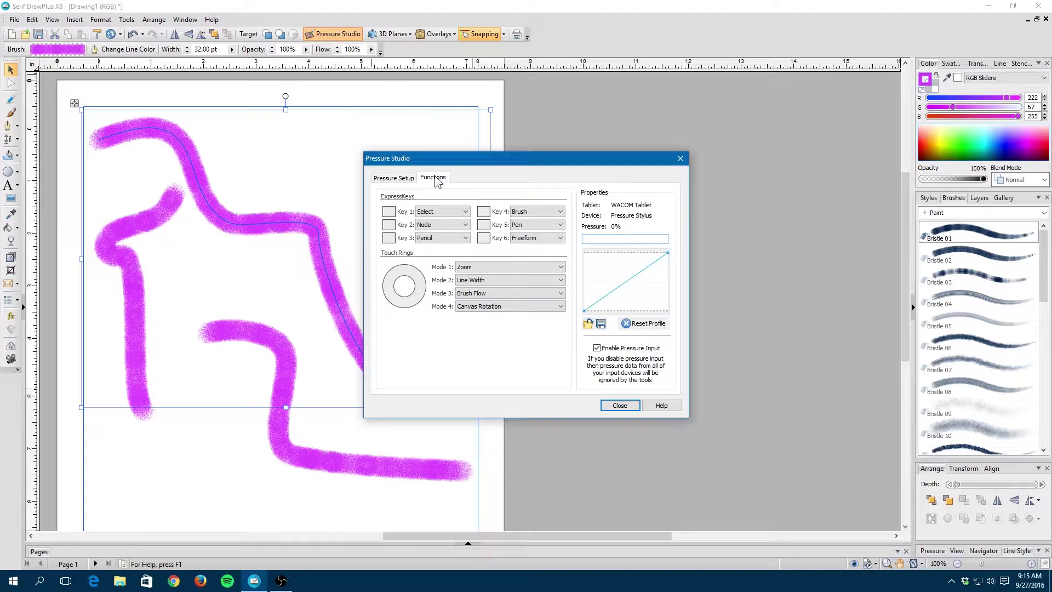
click(393, 178)
click(680, 158)
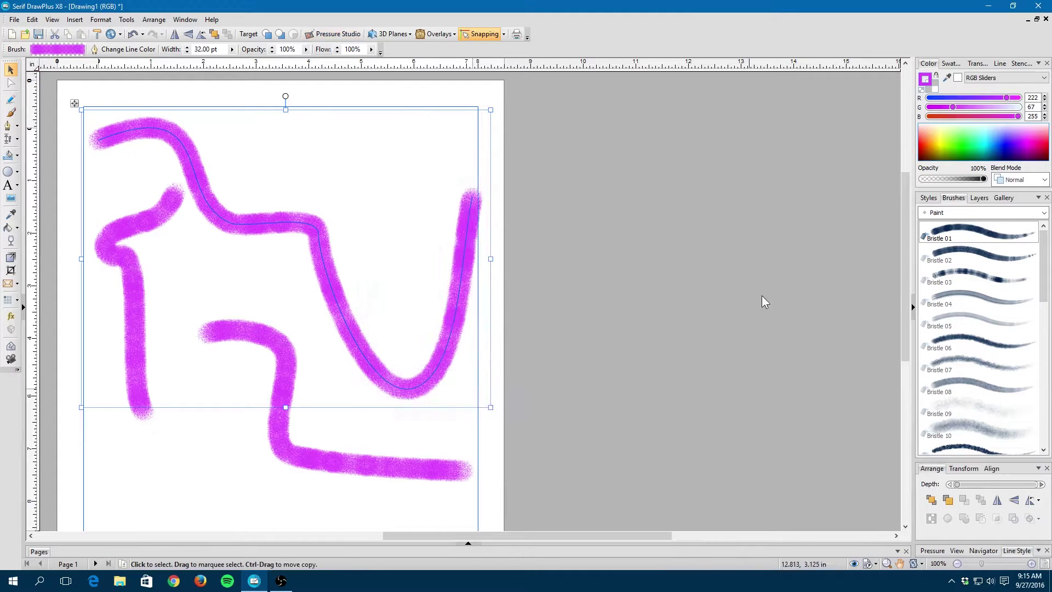
- Try a steadily rising pressure profile on the selected stroke, replace it with one tapering at both ends, and view the Plain line styles
click(938, 553)
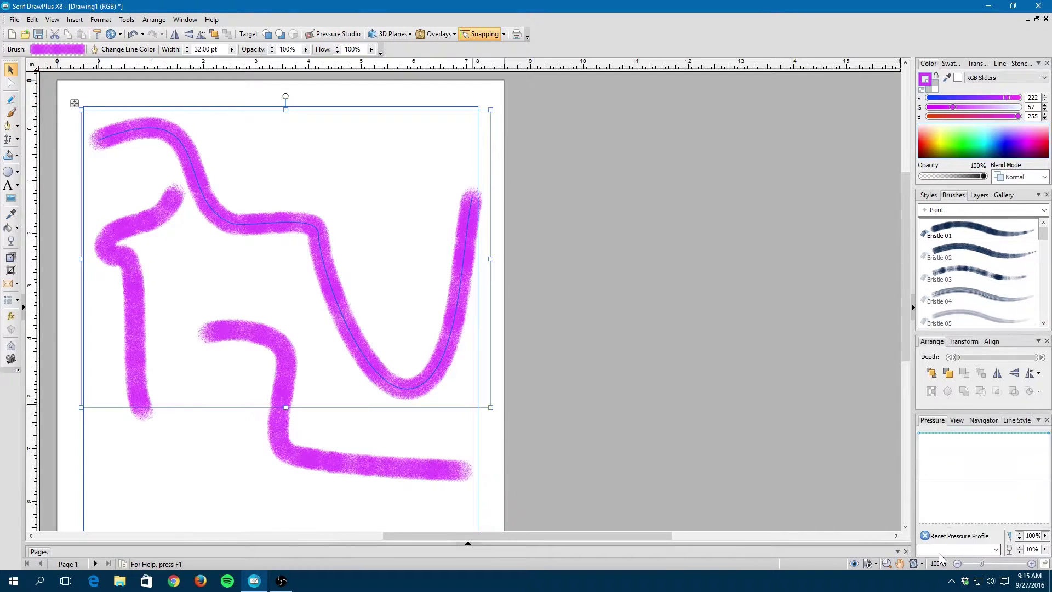
click(996, 550)
click(966, 415)
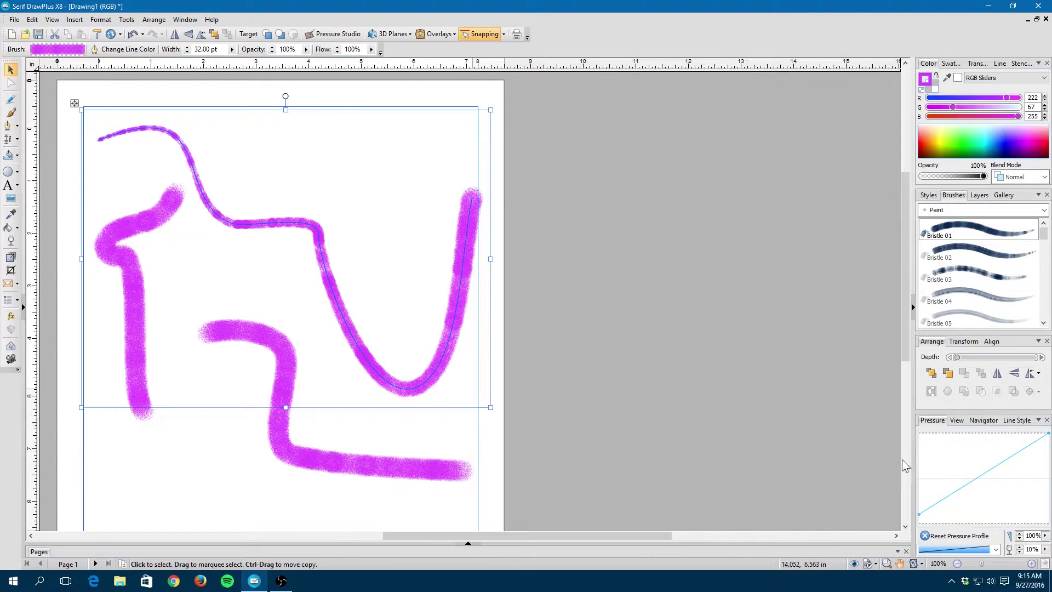
click(999, 549)
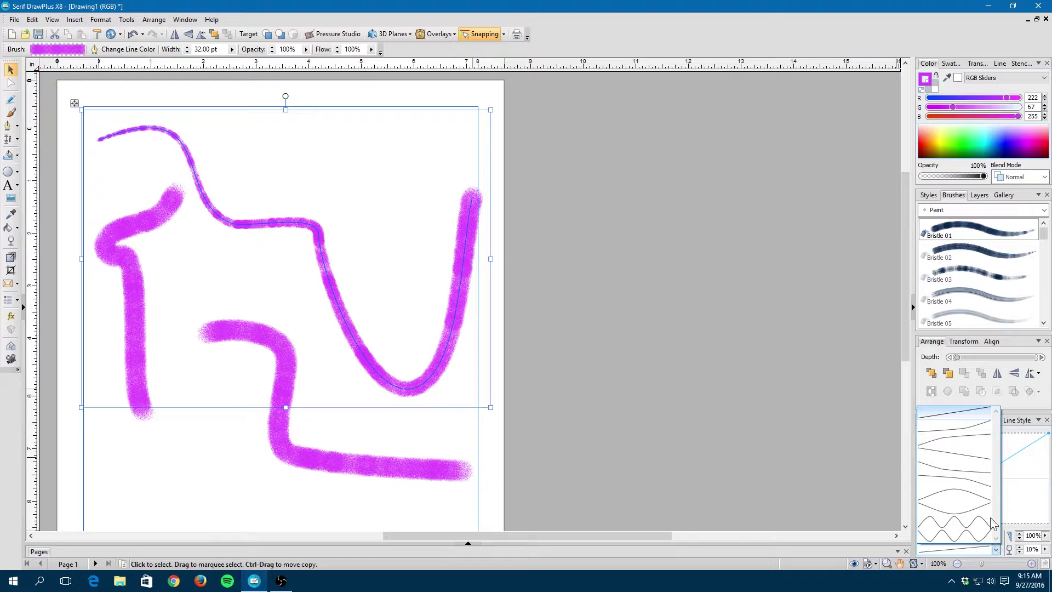
click(984, 501)
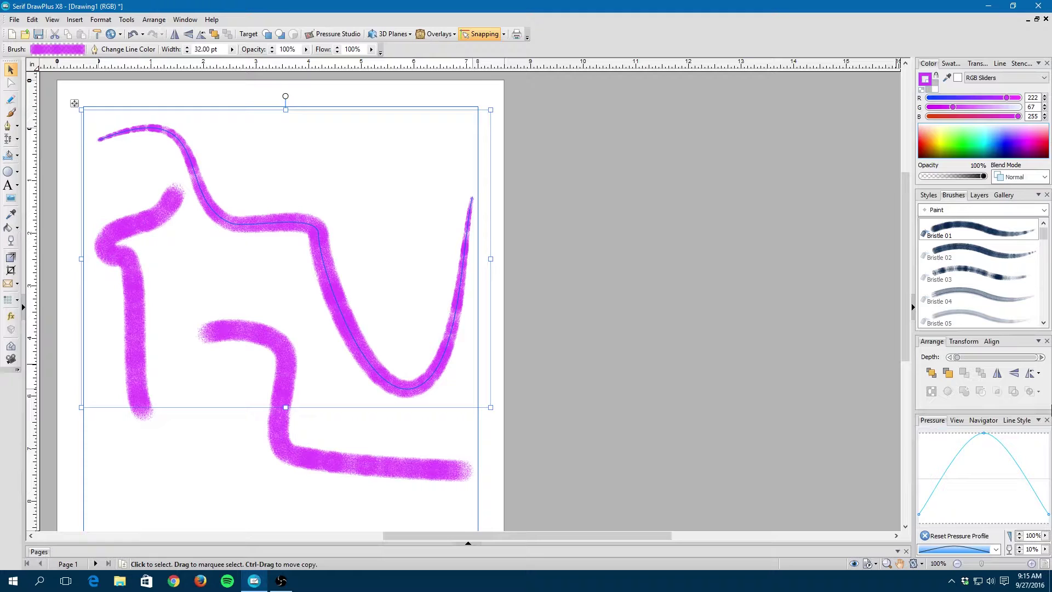
click(1020, 422)
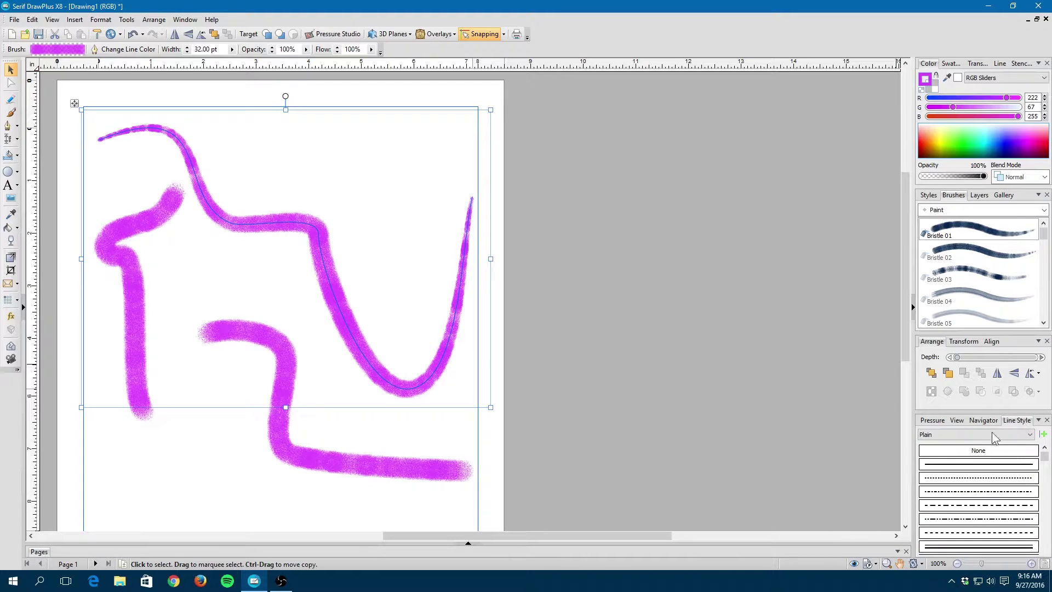
click(942, 423)
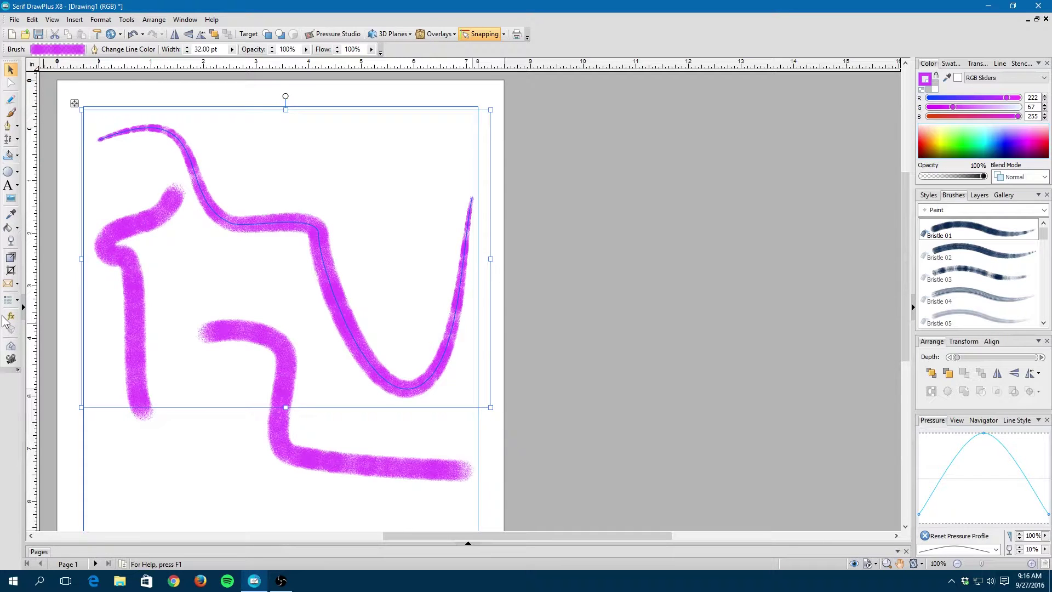
- Delete all three magenta brush strokes from the page
key(Delete)
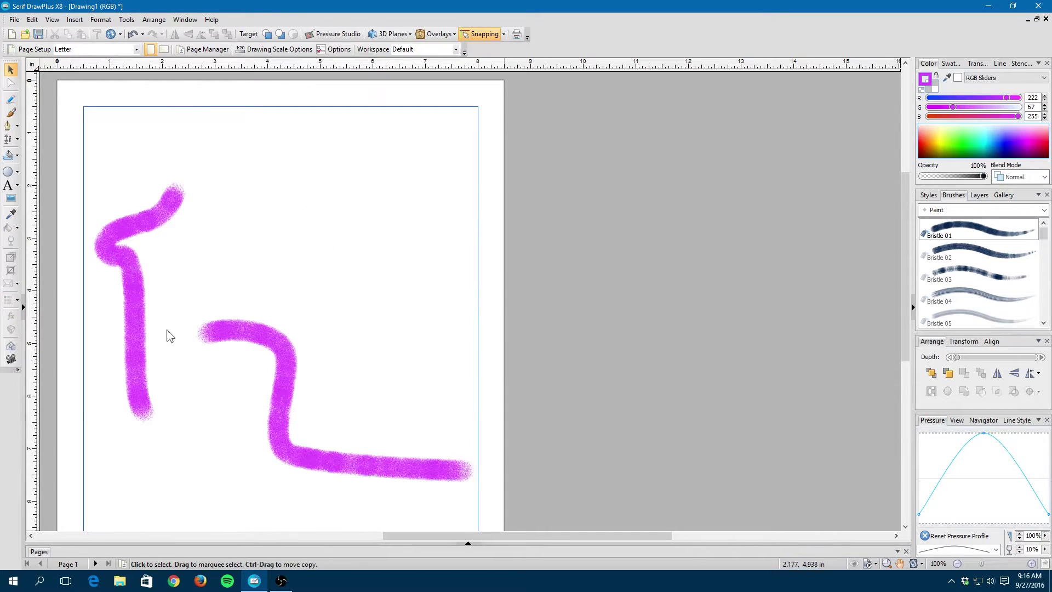
click(136, 328)
key(Delete)
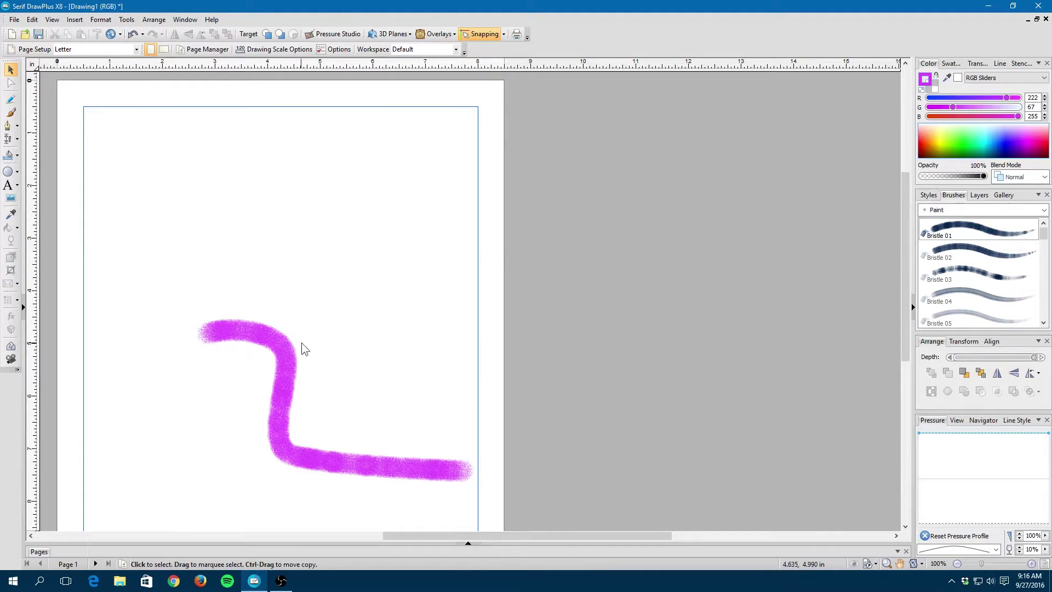
click(277, 360)
key(Delete)
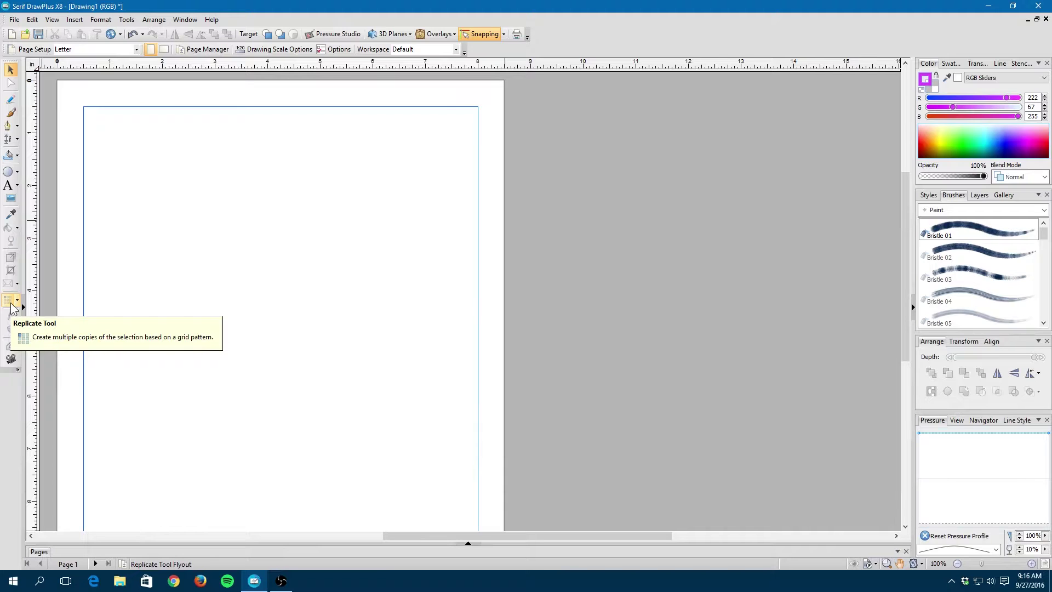
- Create artistic text about 42 pt high near the top of the page reading "FreakBits All Rights Reserved"
click(18, 187)
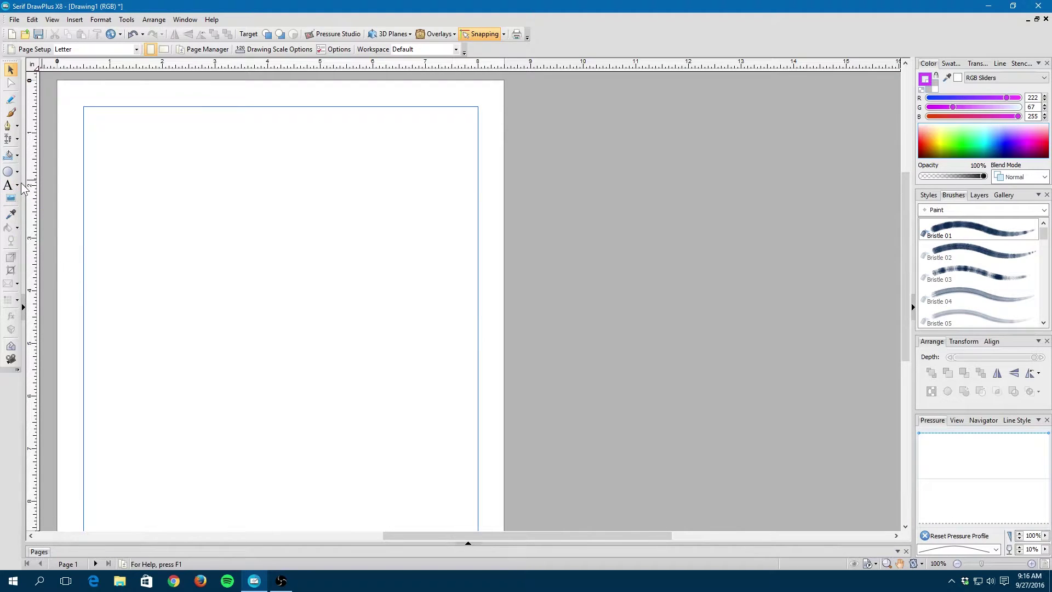
click(15, 186)
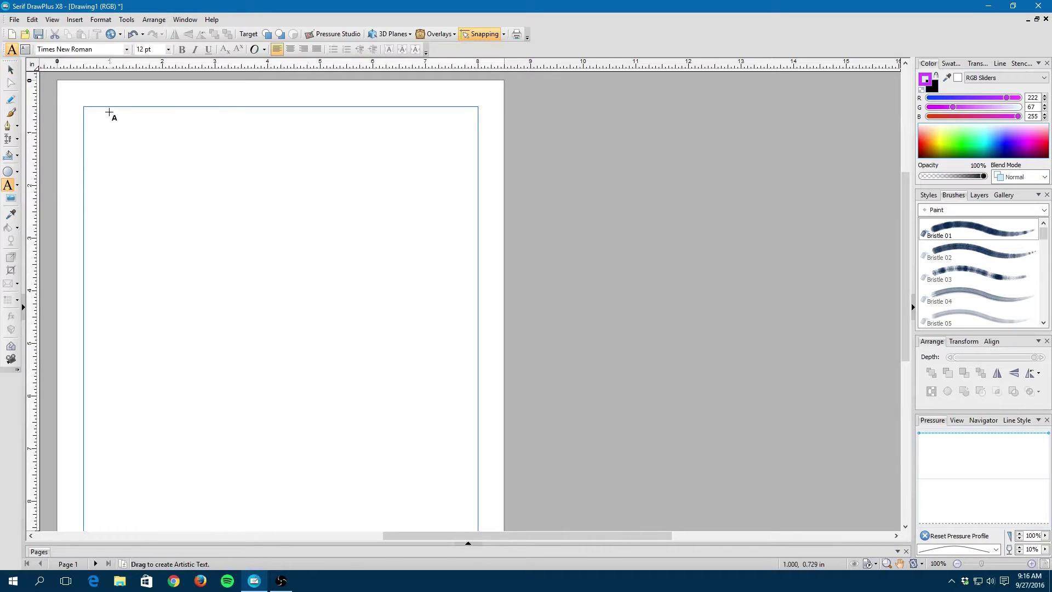
drag(83, 128, 105, 197)
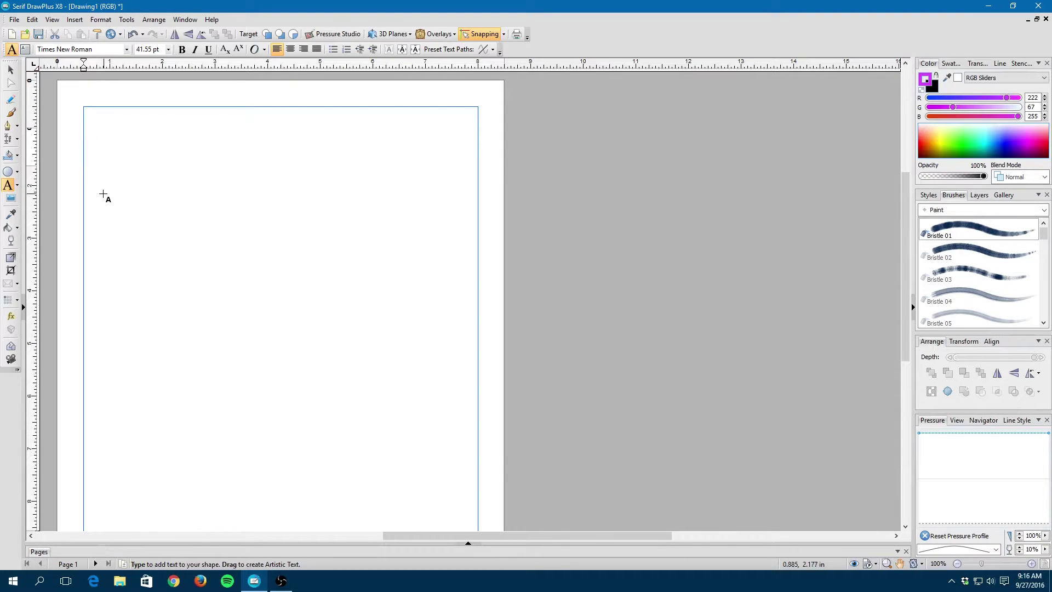
text(Frea)
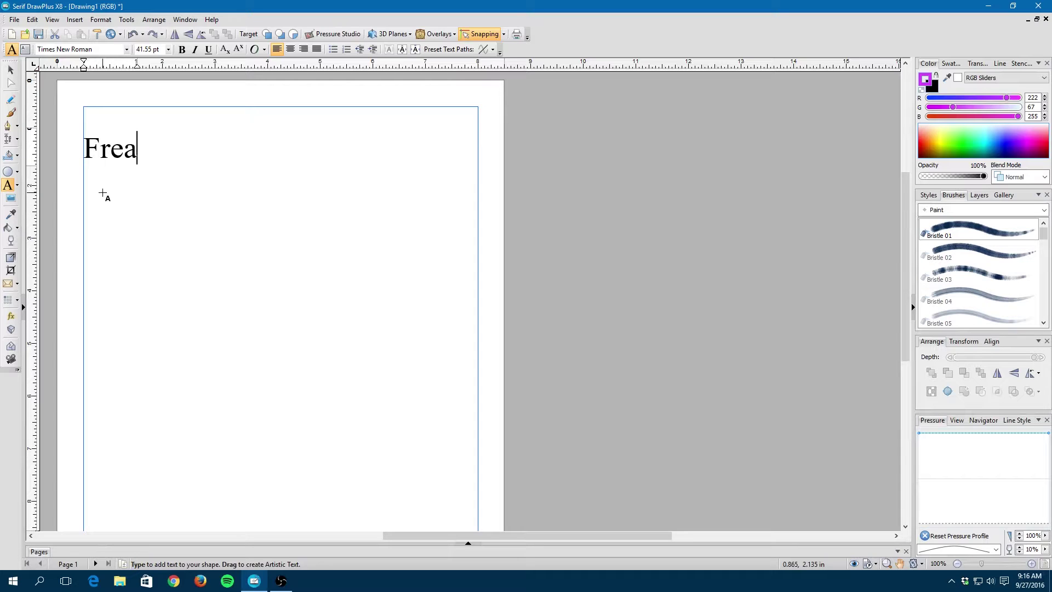
text(kBits)
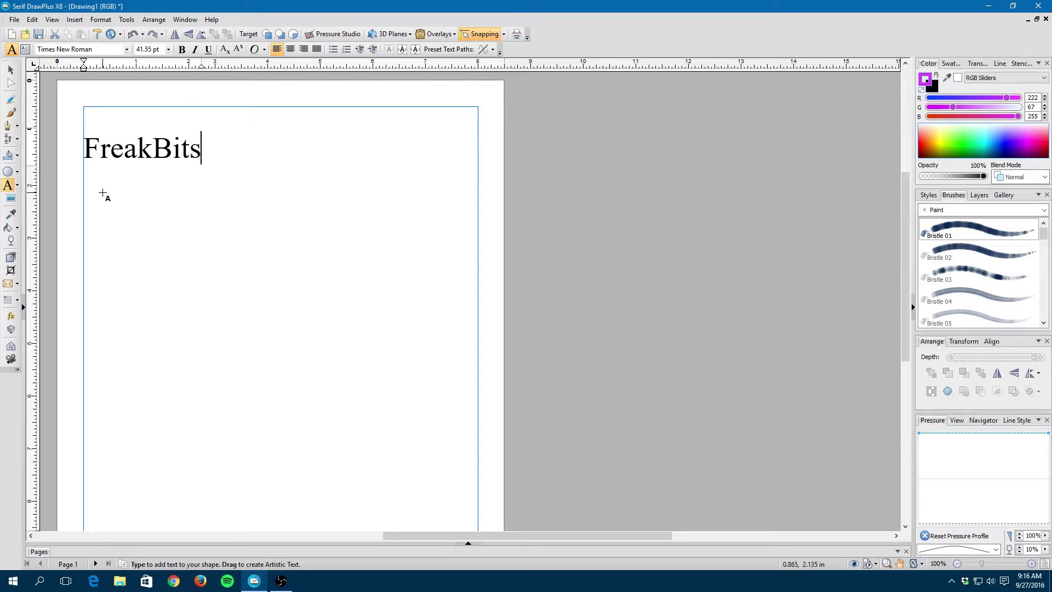
text( Akk)
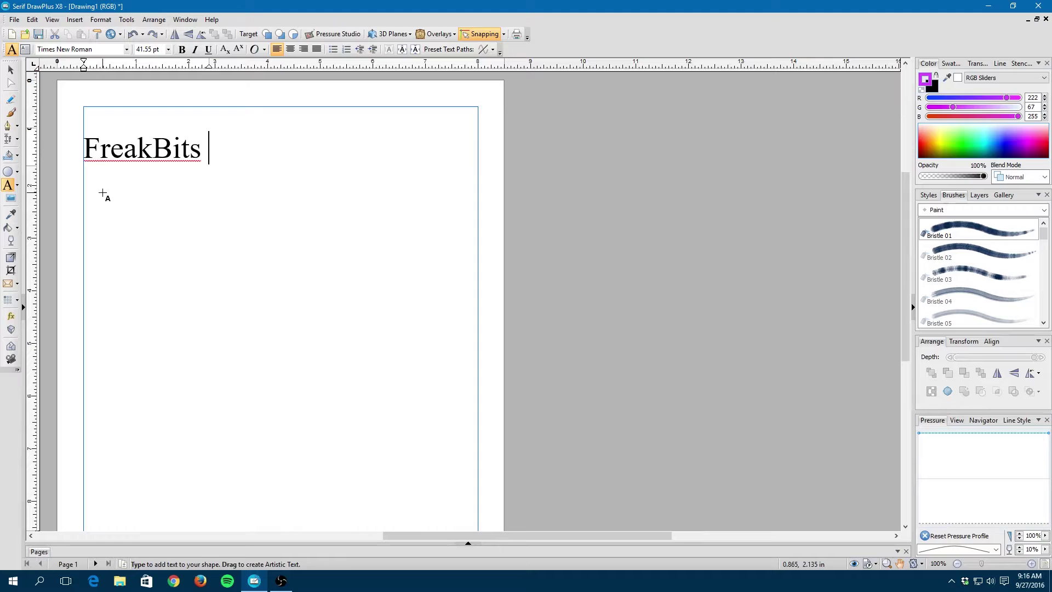
key(BackSpace)
key(BackSpace)
key(BackSpace)
text(ll Rught)
key(BackSpace)
key(BackSpace)
key(BackSpace)
key(BackSpace)
key(BackSpace)
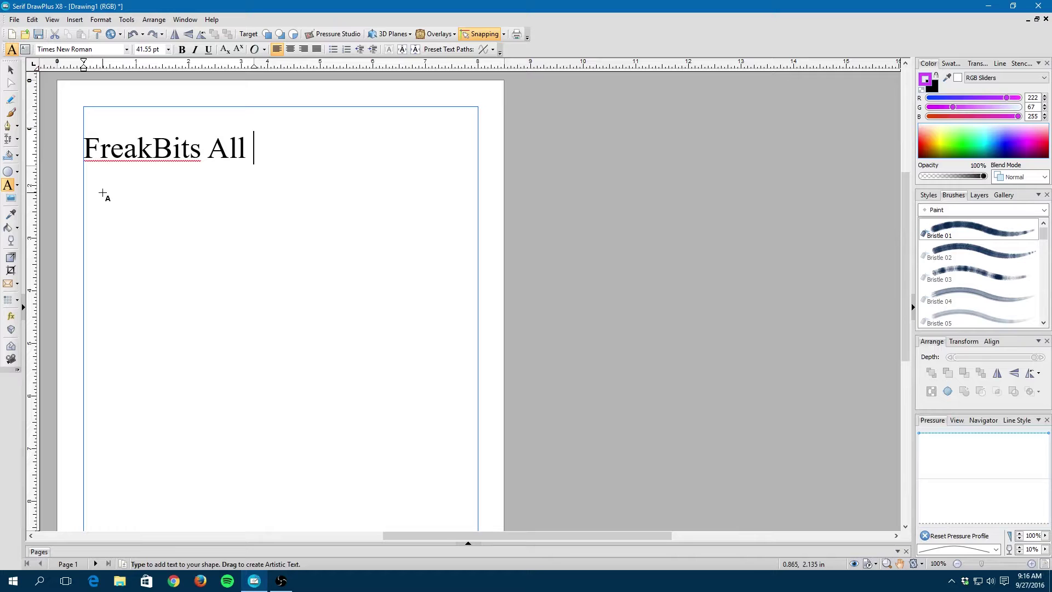
text(Rights Reserve)
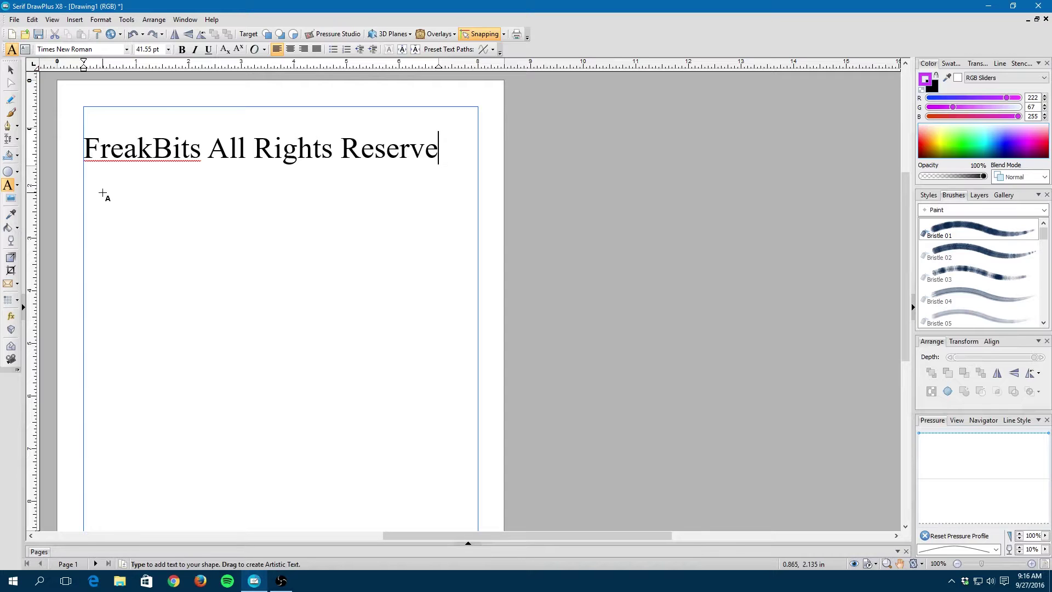
text(d)
key(Escape)
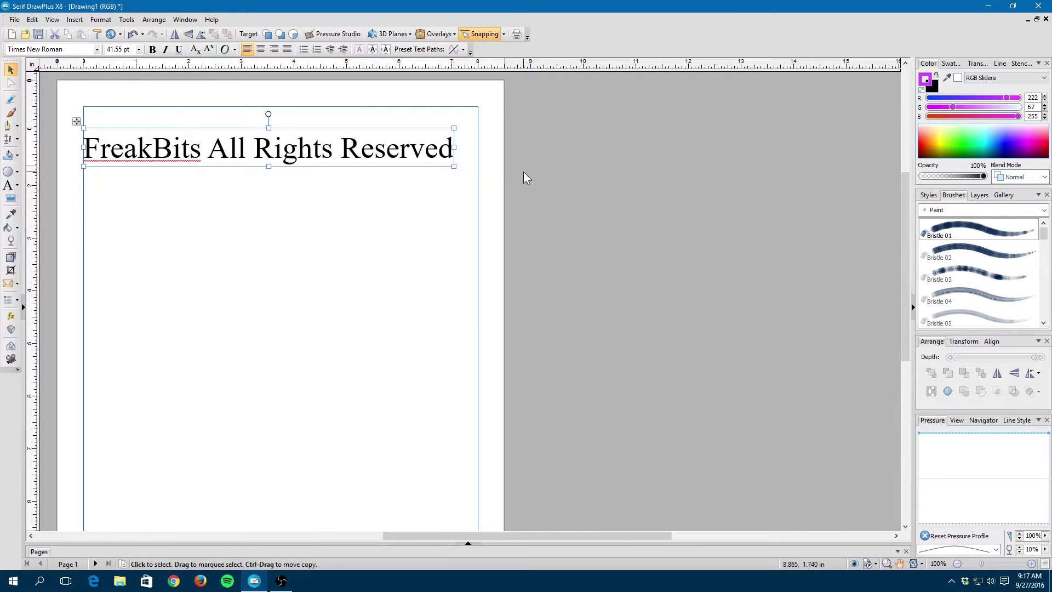
- Set the text's fill colour to mid grey, RGB 129, 126, 129
click(932, 87)
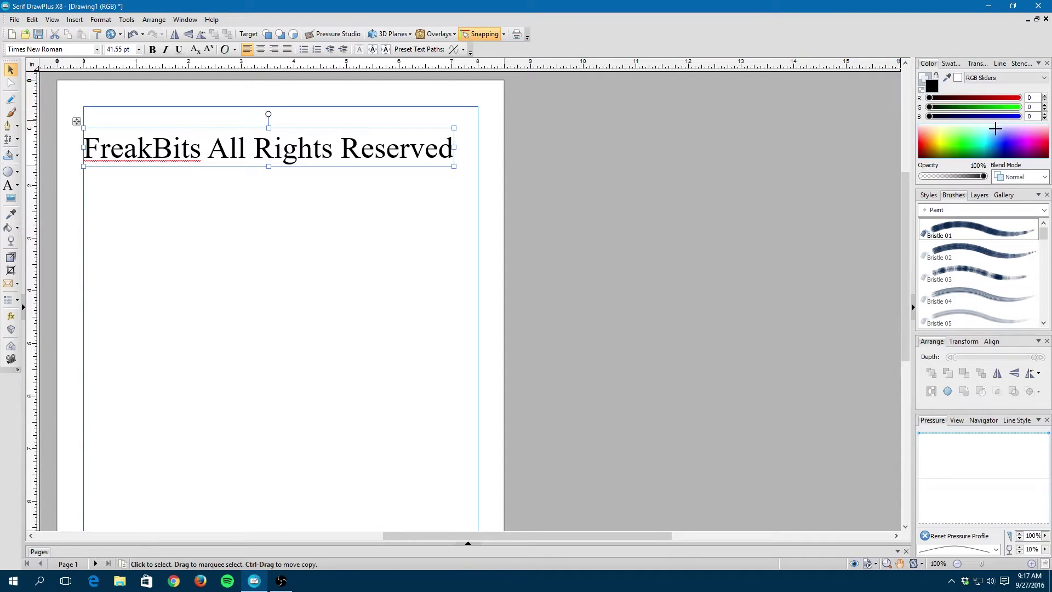
drag(941, 151, 986, 162)
drag(930, 106, 973, 107)
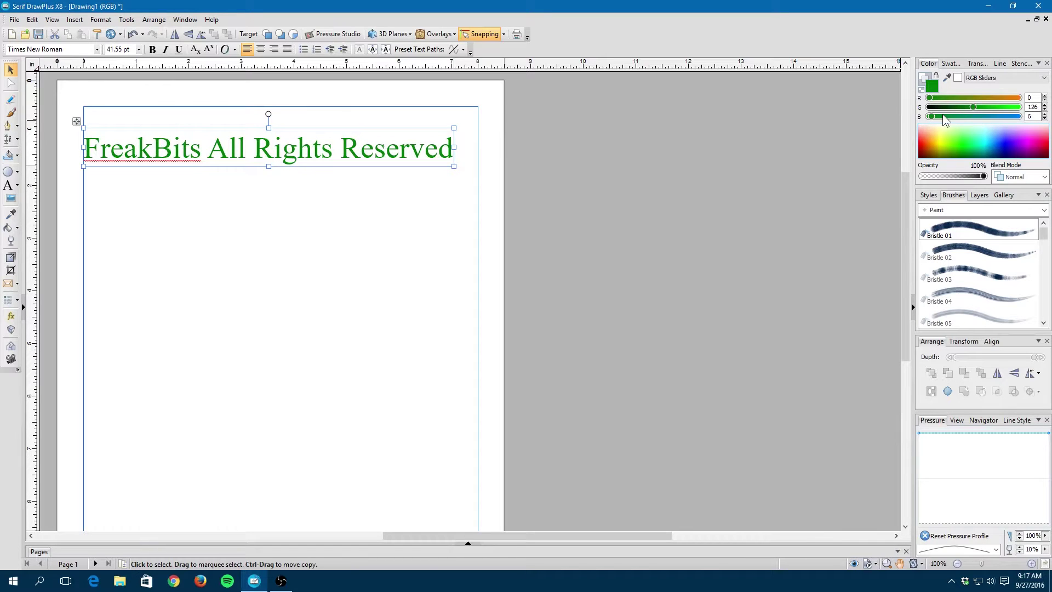
drag(933, 118, 972, 117)
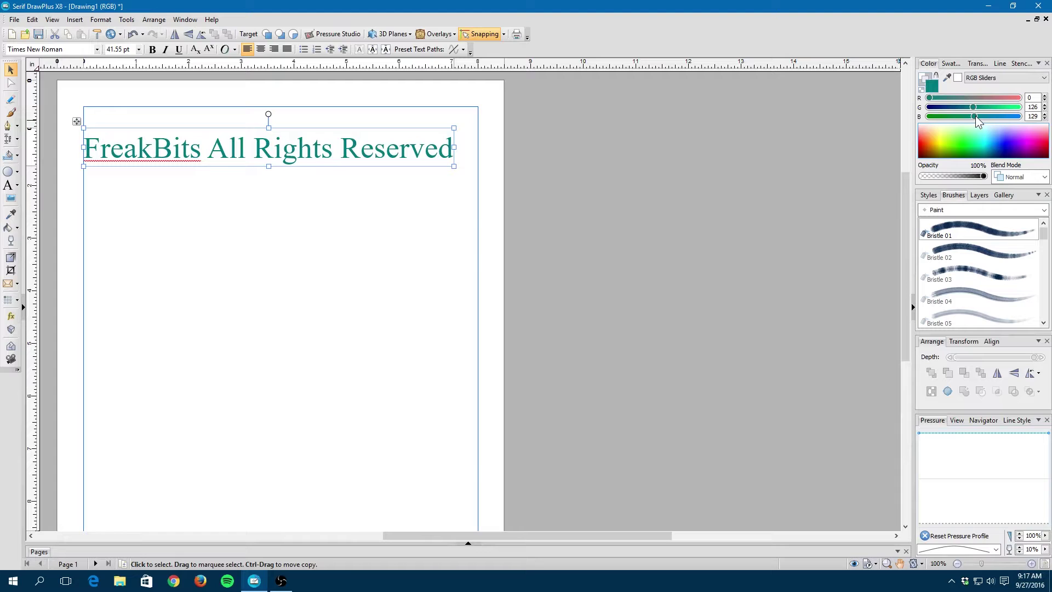
drag(929, 97, 975, 100)
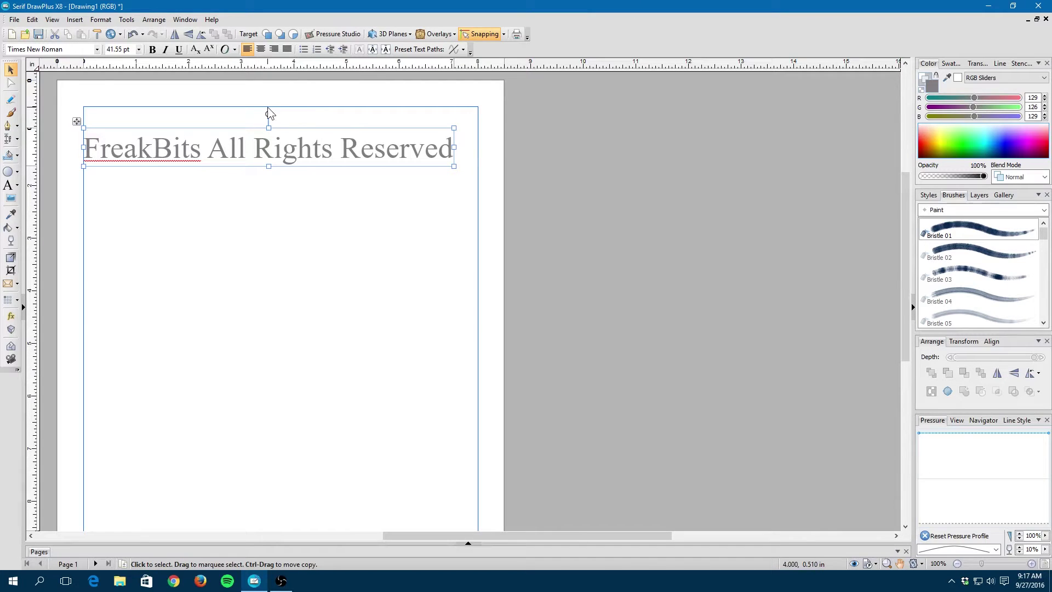
- Rotate the text about 27° counter-clockwise and move it down so it lies fully within the page margins
drag(270, 113, 256, 115)
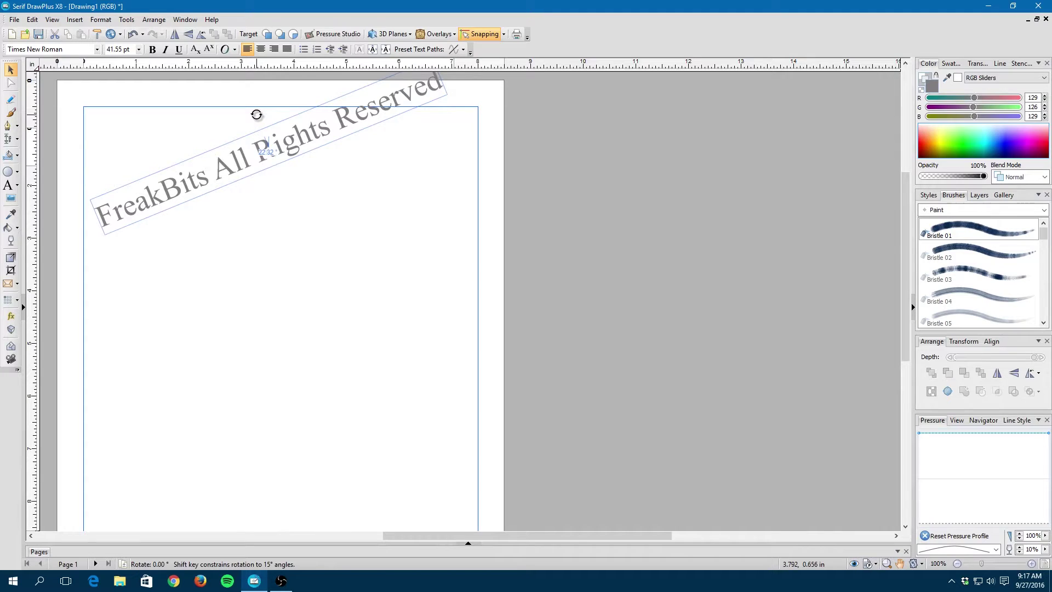
drag(256, 114, 253, 113)
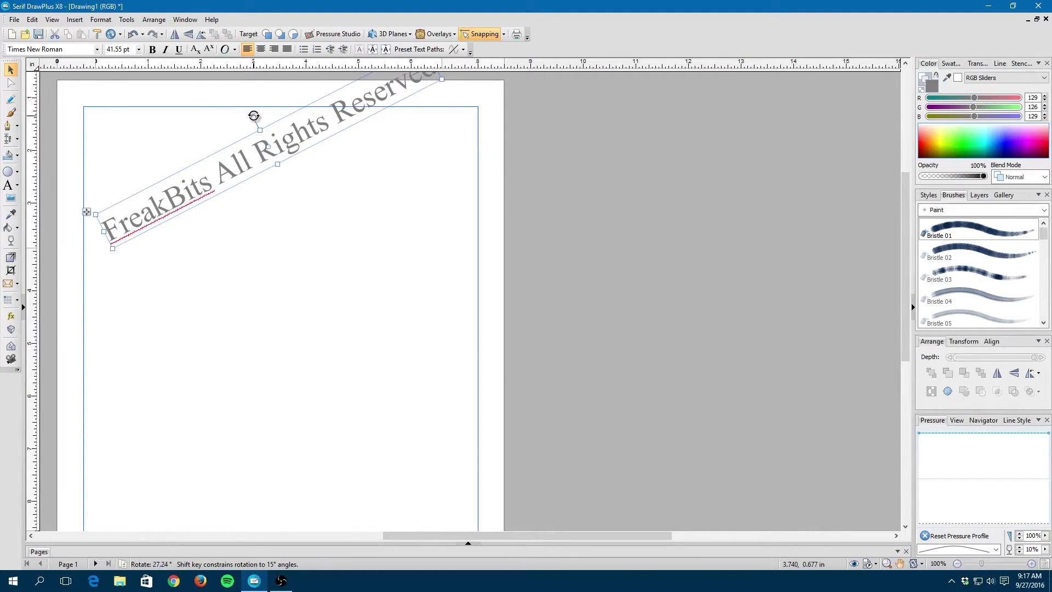
drag(302, 147, 290, 216)
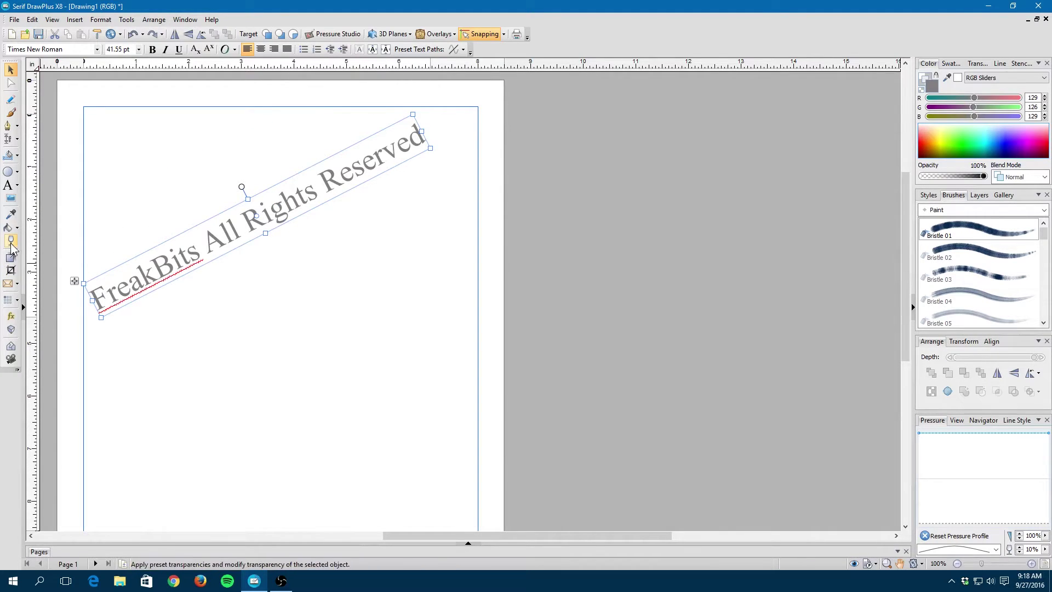
- Replicate the slanted text in a grid of 33 columns and 34 rows
click(8, 312)
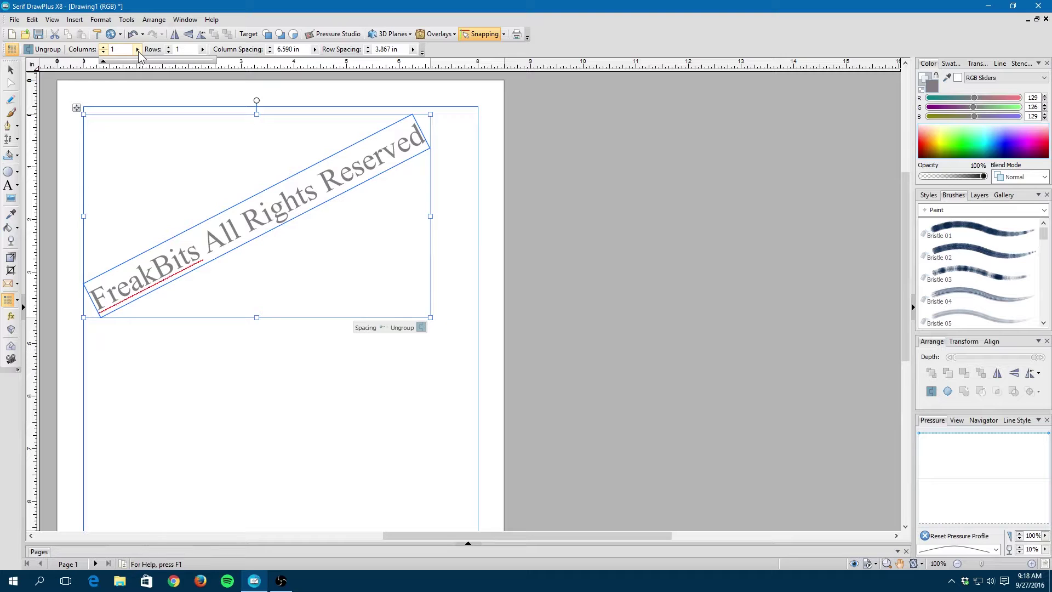
drag(104, 61, 140, 64)
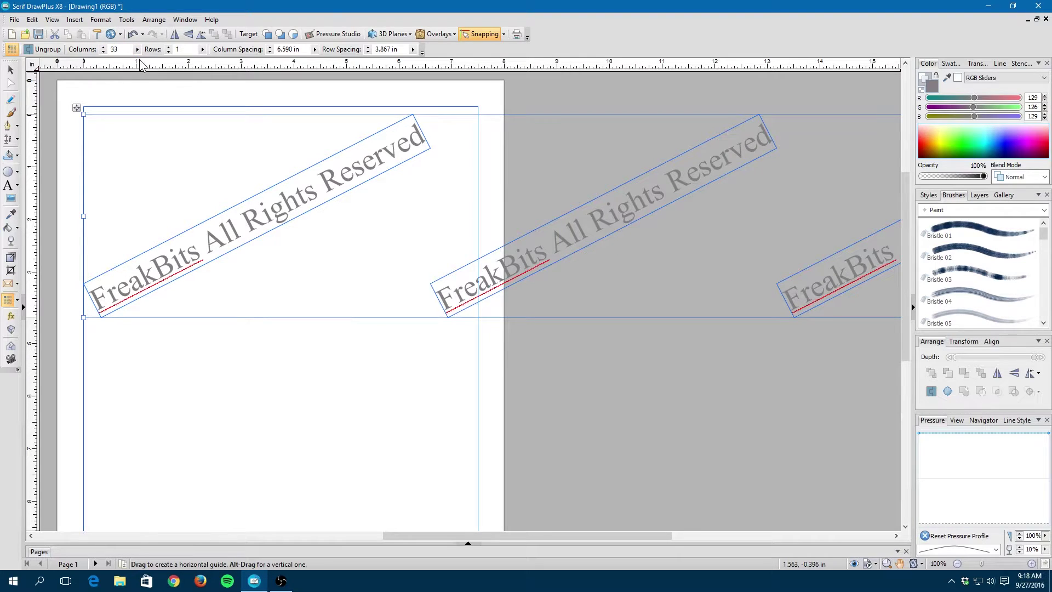
click(204, 50)
drag(168, 62, 205, 58)
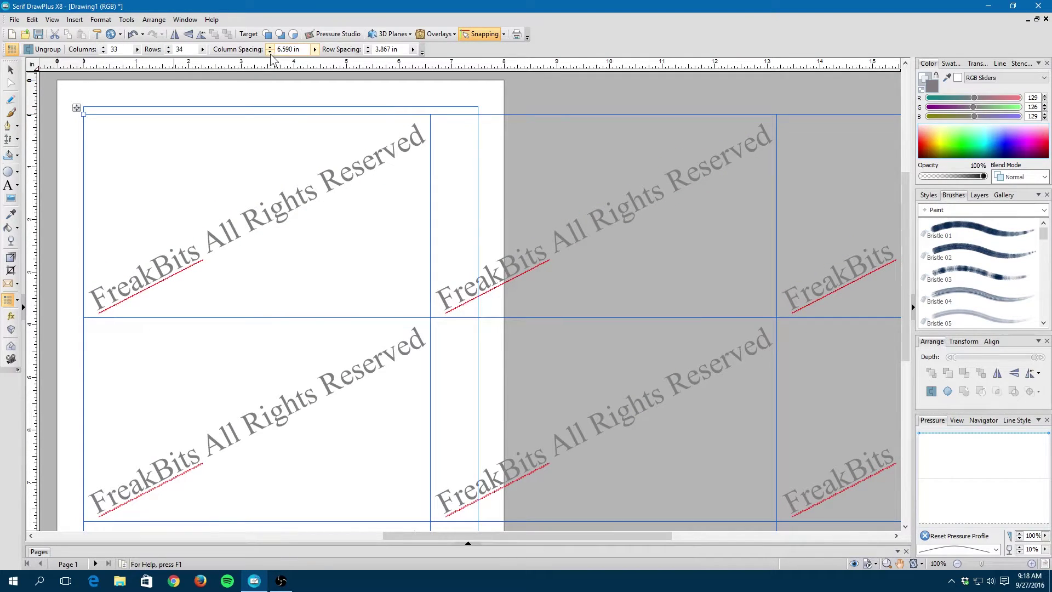
- Reduce the column spacing of the replicated text grid to 1.840 in
click(314, 50)
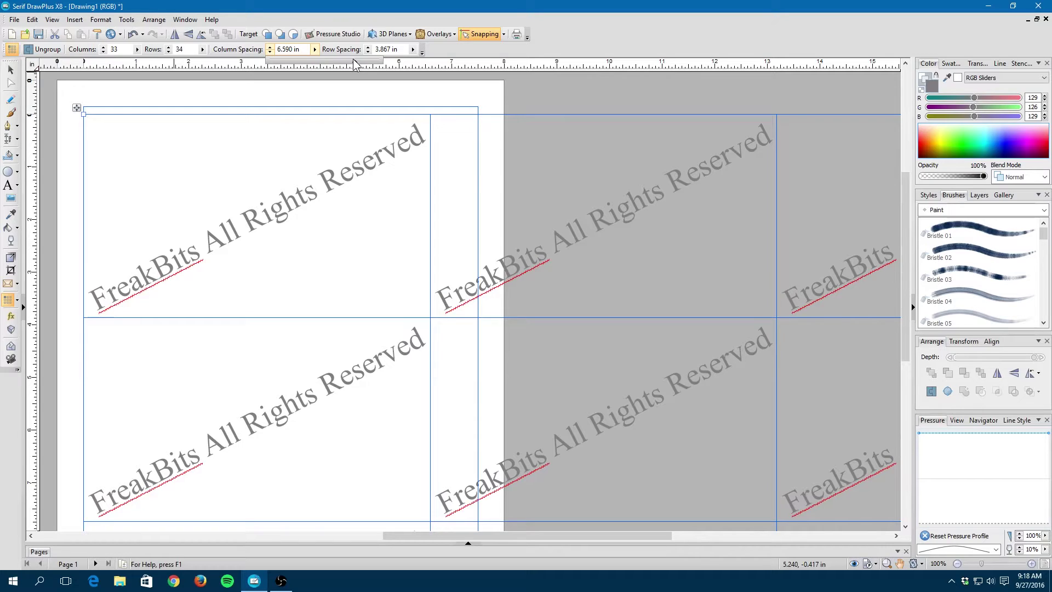
drag(353, 62, 327, 64)
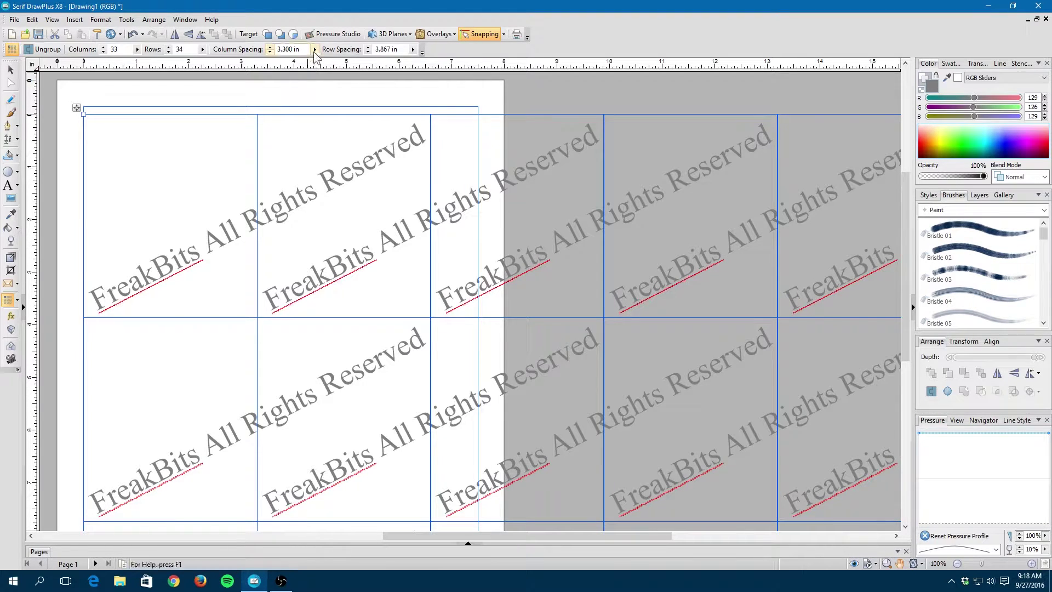
click(314, 50)
drag(325, 62, 309, 64)
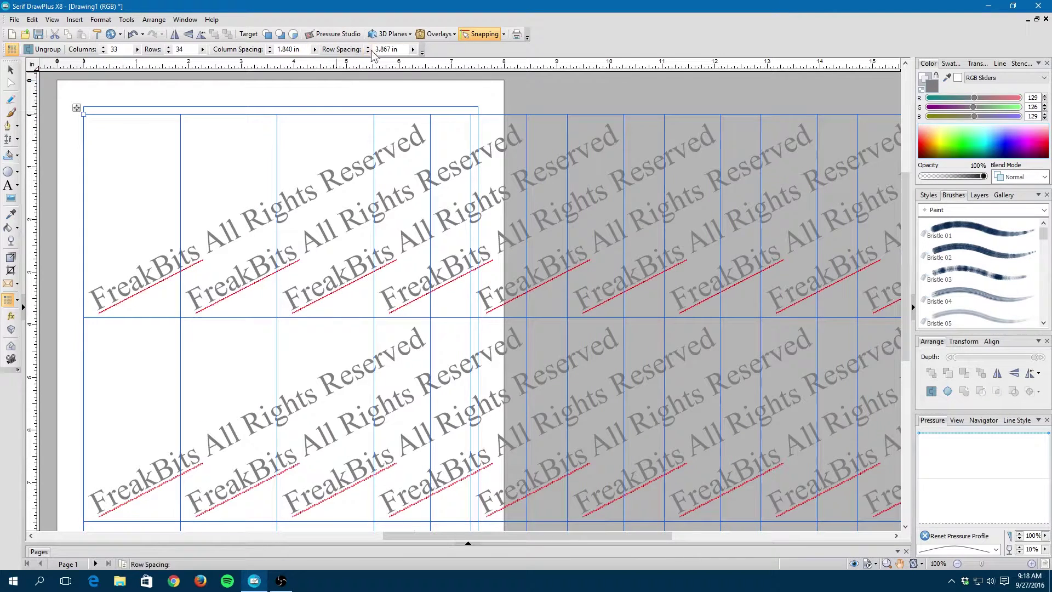
- Set the row spacing of the replicated text grid to 3.660 in
mouse_move(412, 57)
mouse_down()
mouse_move(429, 67)
mouse_move(415, 68)
mouse_up()
click(413, 49)
drag(415, 63, 422, 61)
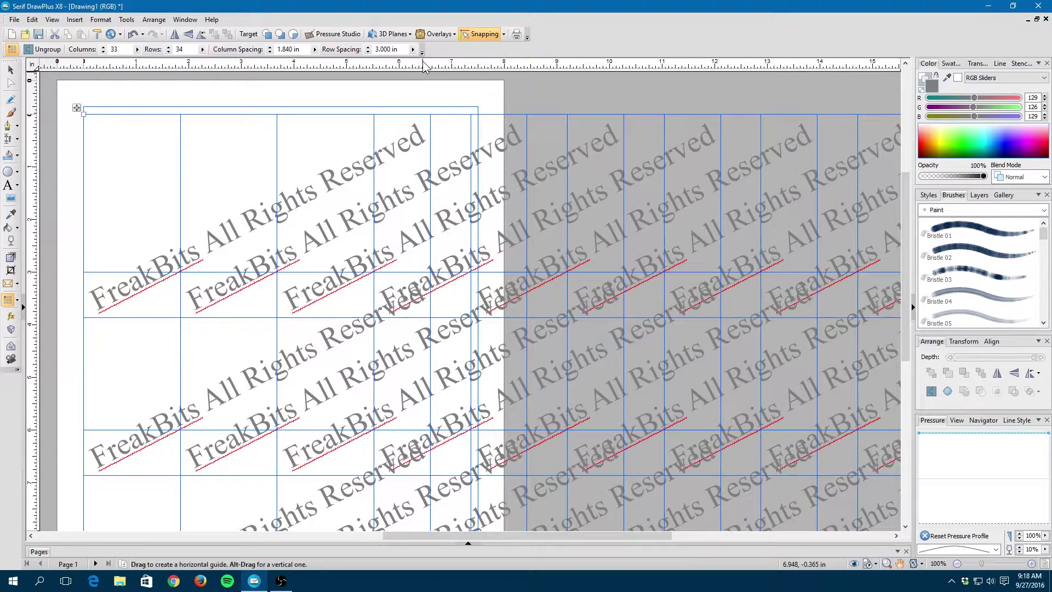
click(413, 49)
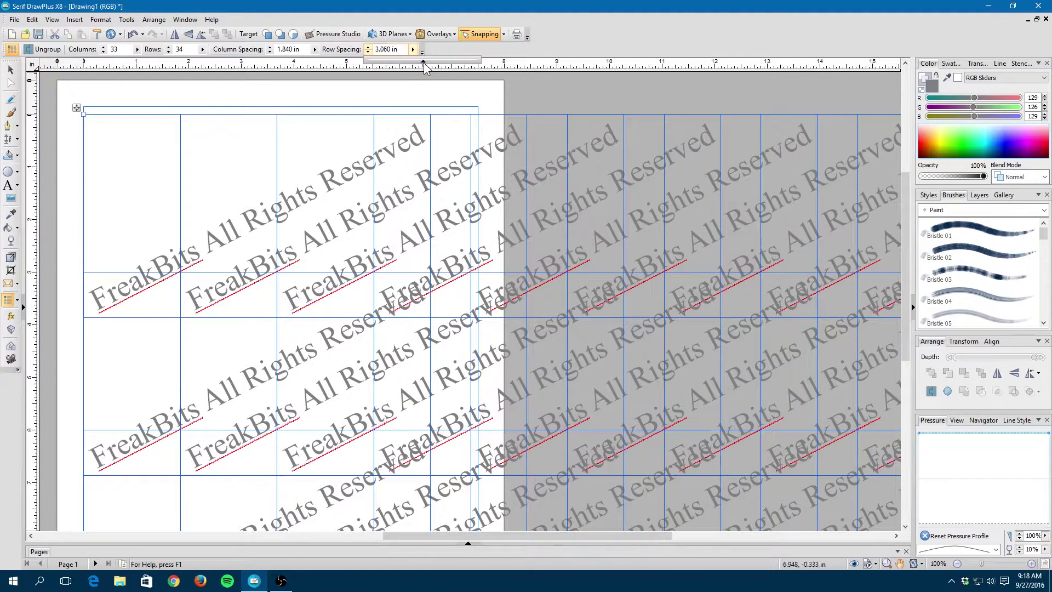
drag(423, 61, 428, 62)
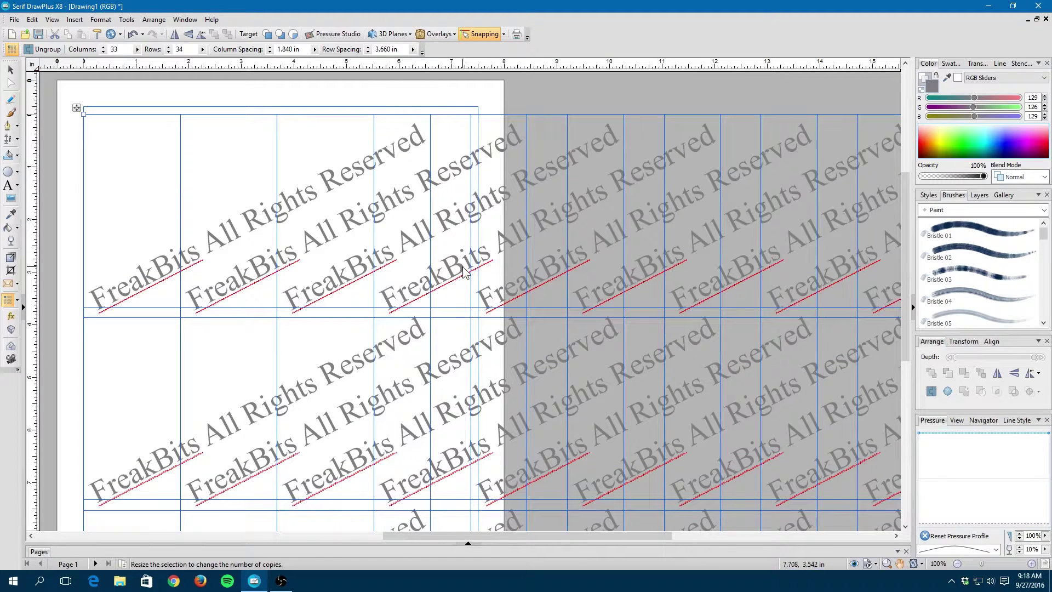
- Move the replicated text grid up and to the left so it covers the whole page, and deselect it
scroll(467, 268, down, 2)
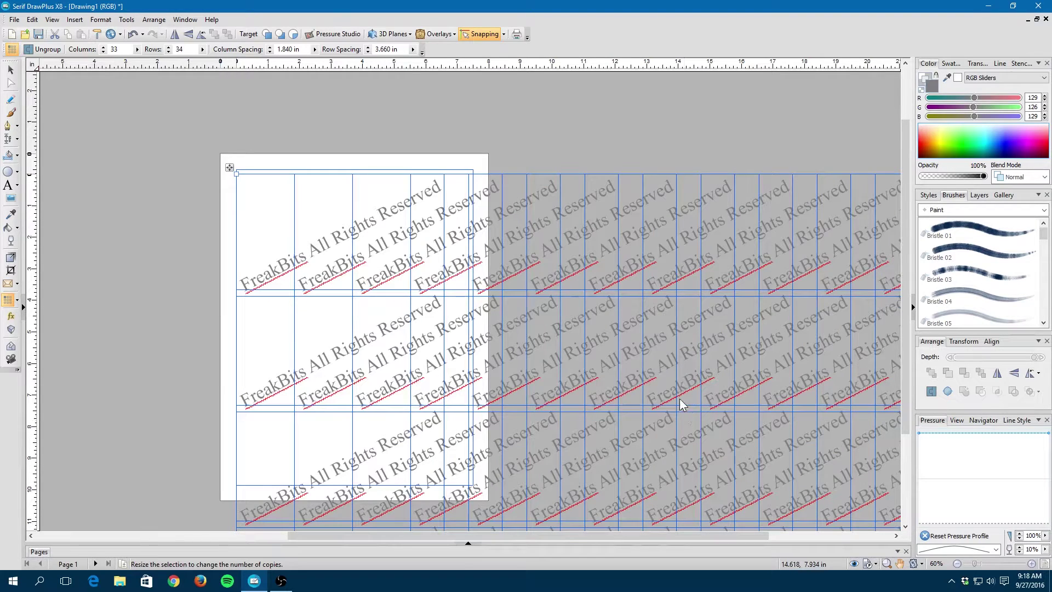
drag(681, 400, 483, 362)
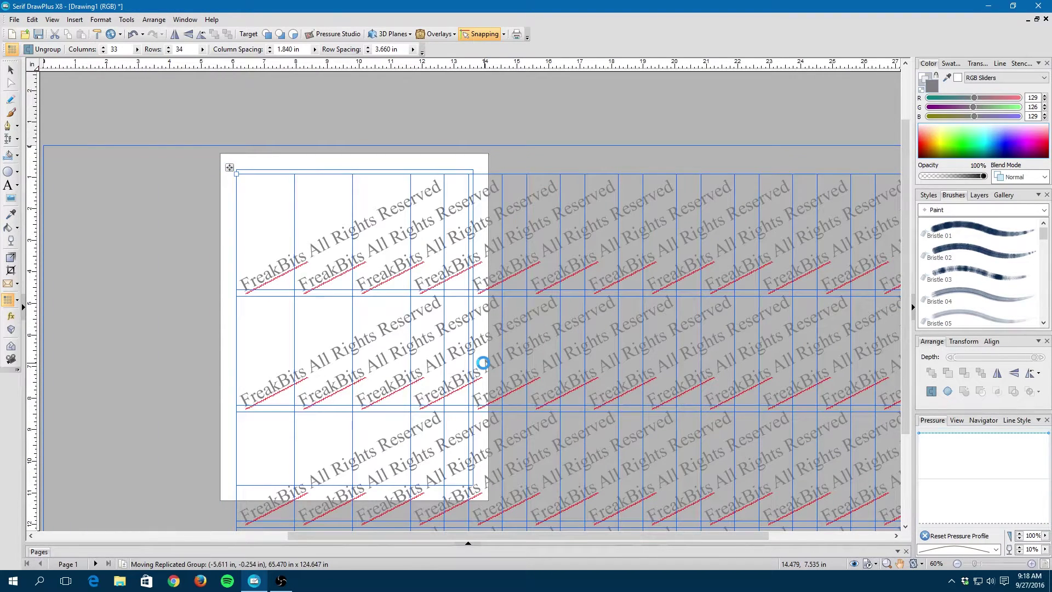
drag(485, 368, 432, 330)
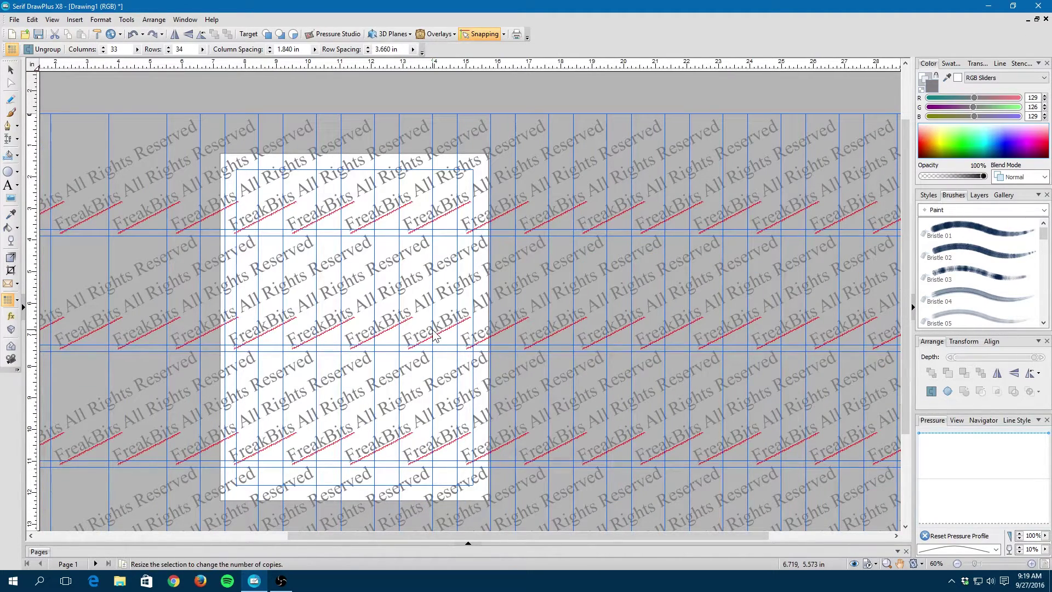
click(426, 92)
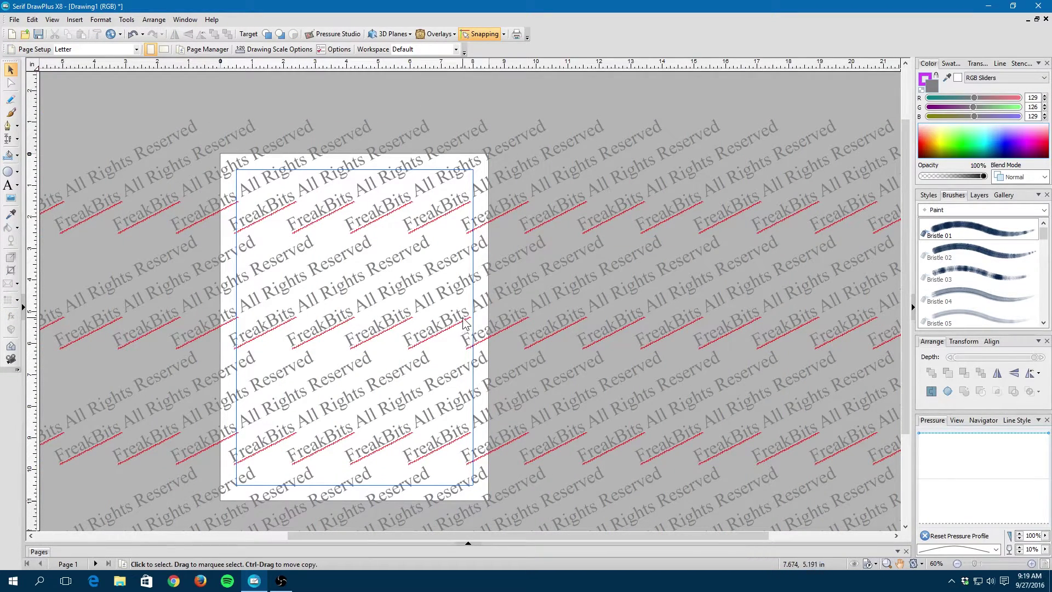
- Select the replicated text grid and lower its opacity to 42%
click(401, 265)
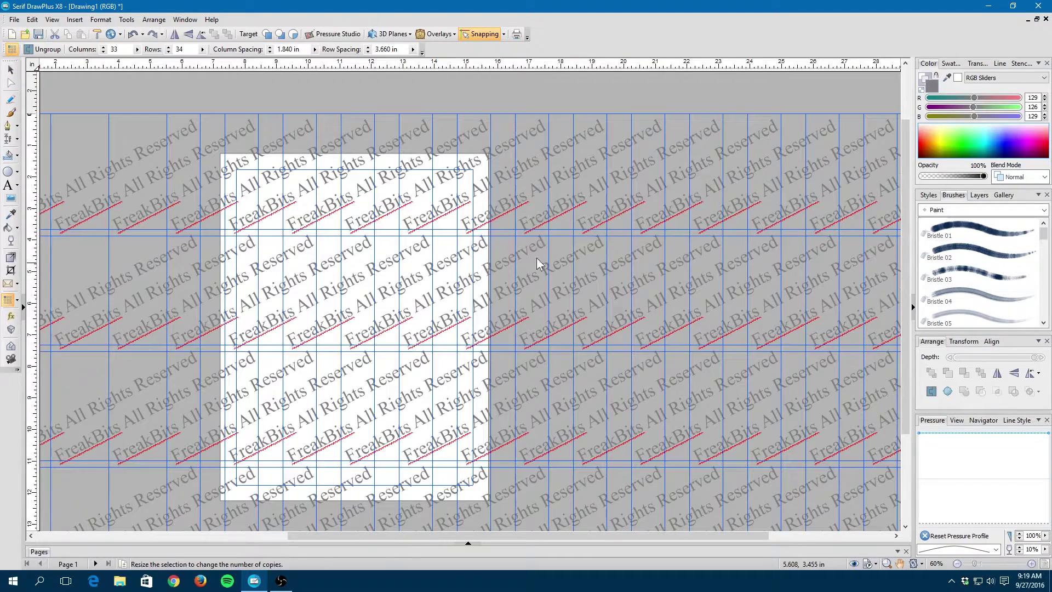
drag(965, 177, 952, 176)
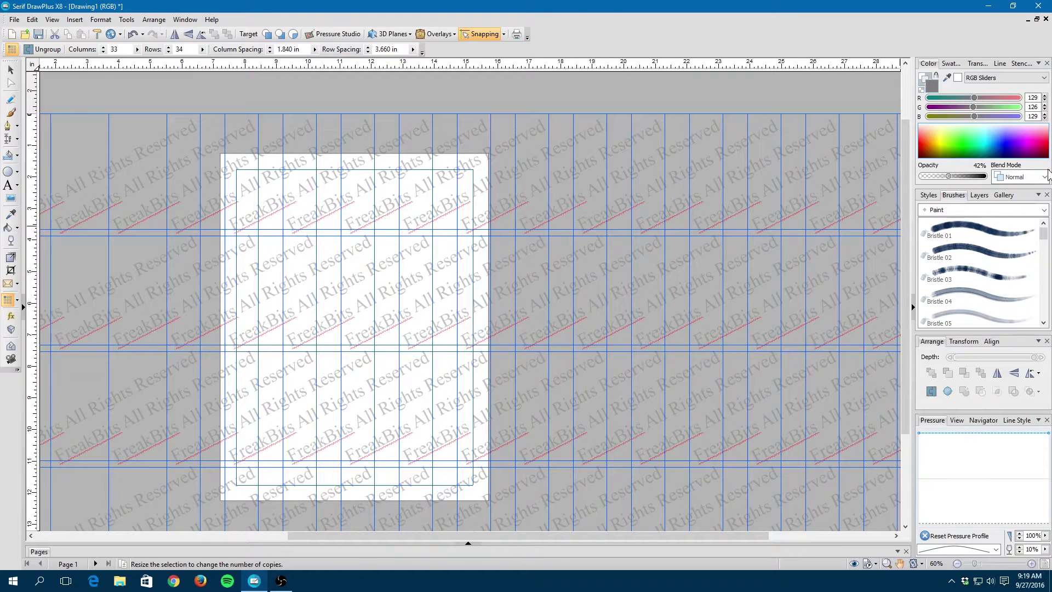
drag(948, 178, 944, 177)
- Try to reduce the replicated grid to 10 rows and 10 columns
scroll(504, 231, down, 4)
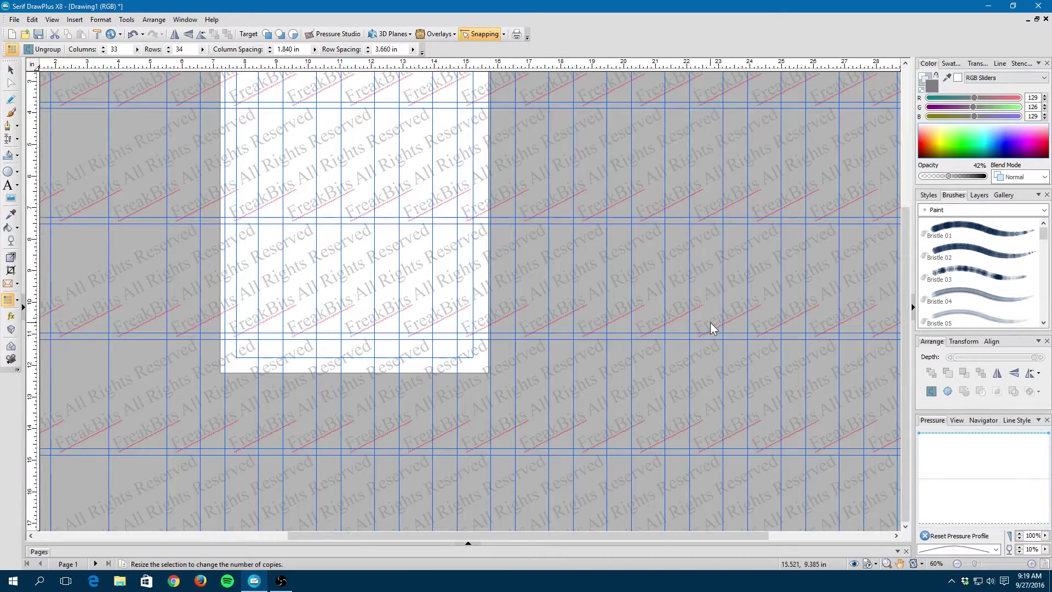
scroll(715, 281, down, 2)
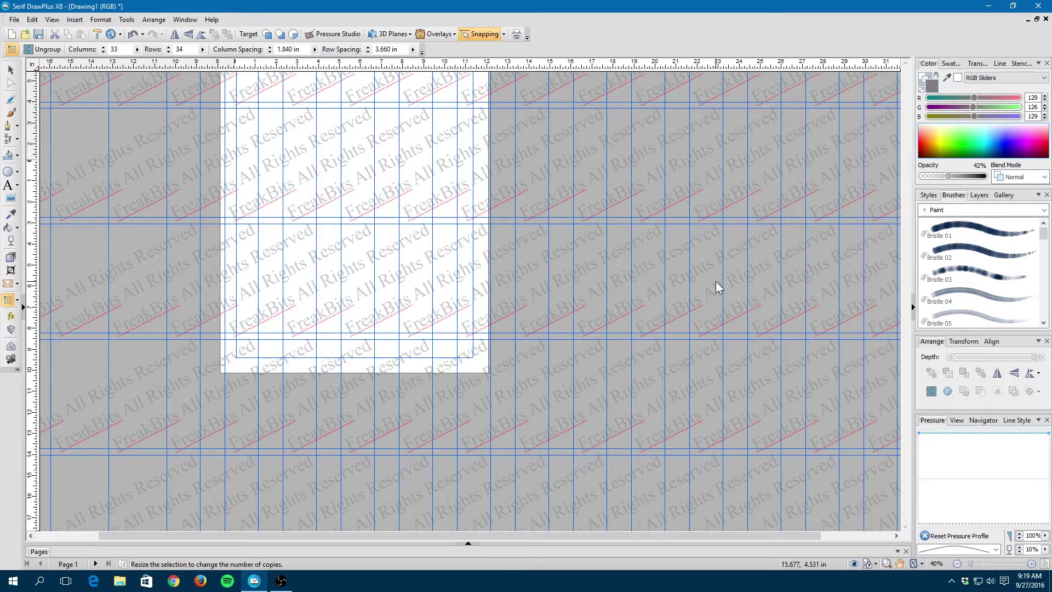
scroll(715, 281, down, 4)
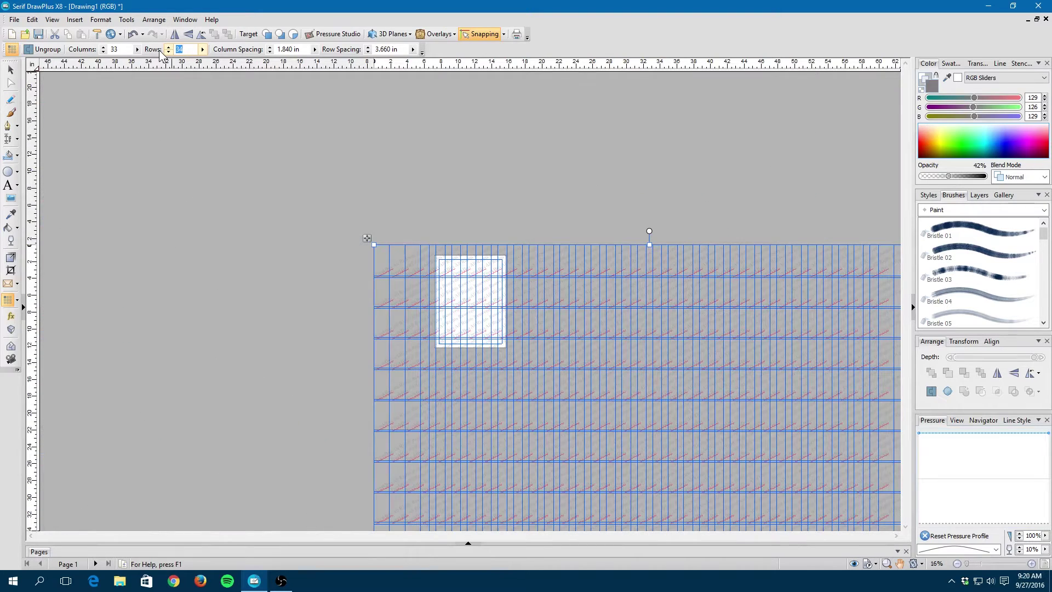
text(10)
key(shift+Tab)
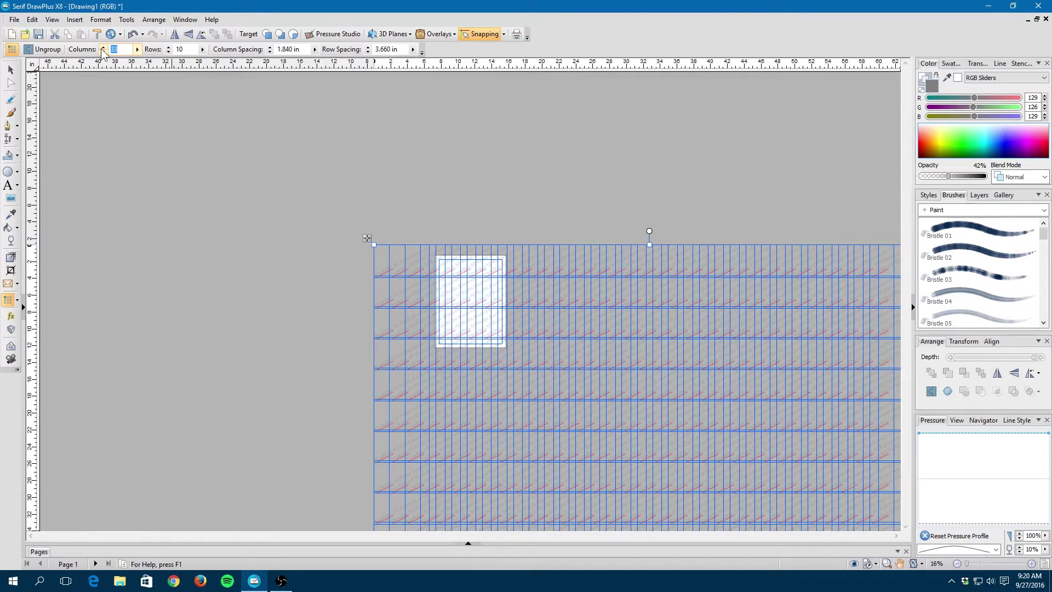
text(10)
click(306, 50)
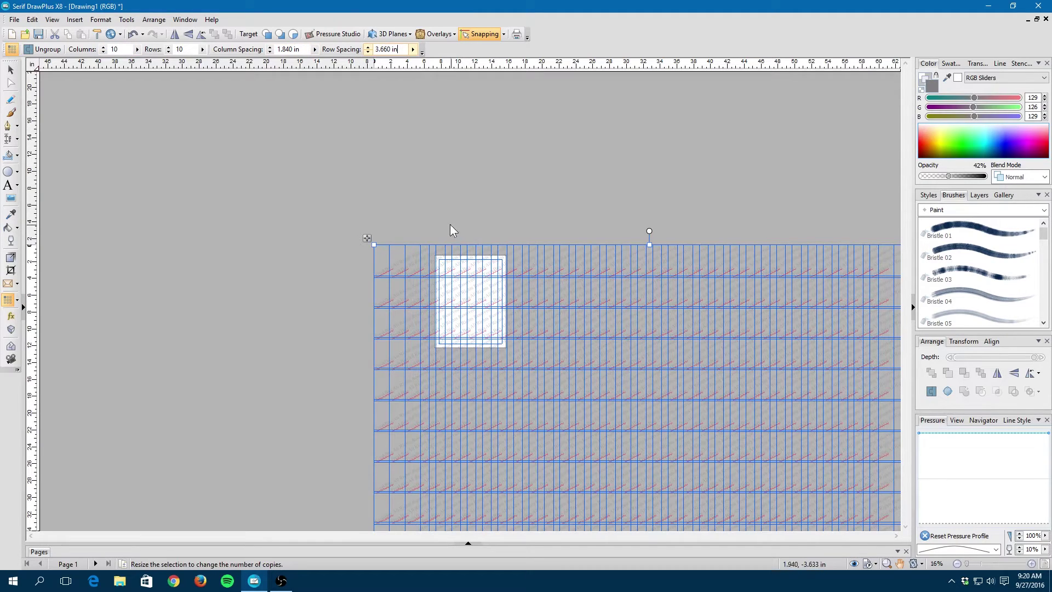
click(437, 202)
click(488, 272)
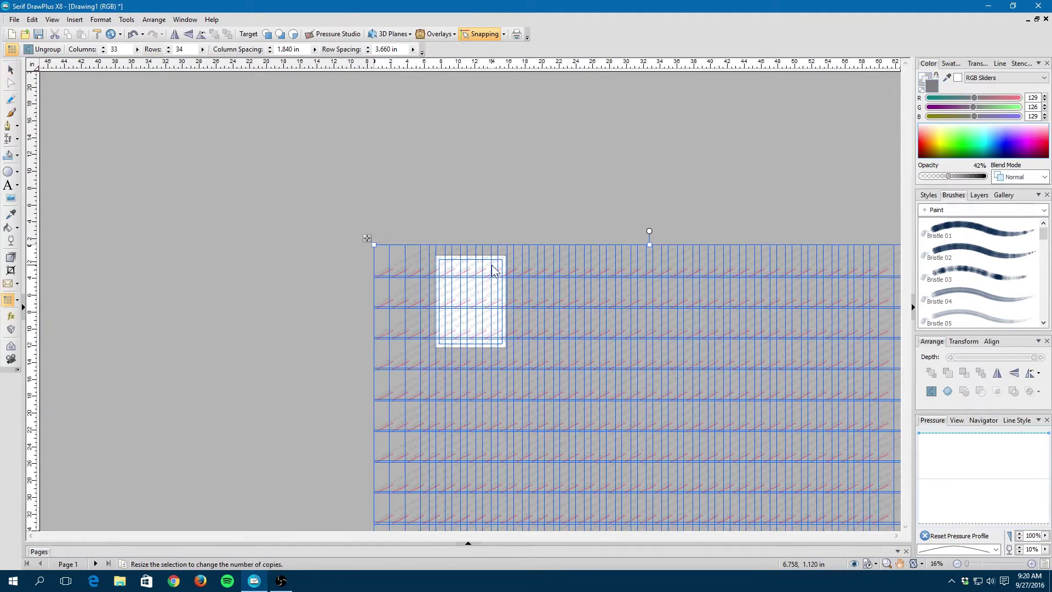
- Set the replicated grid to 10 columns and 5 rows
drag(132, 50, 85, 57)
text(10)
key(Return)
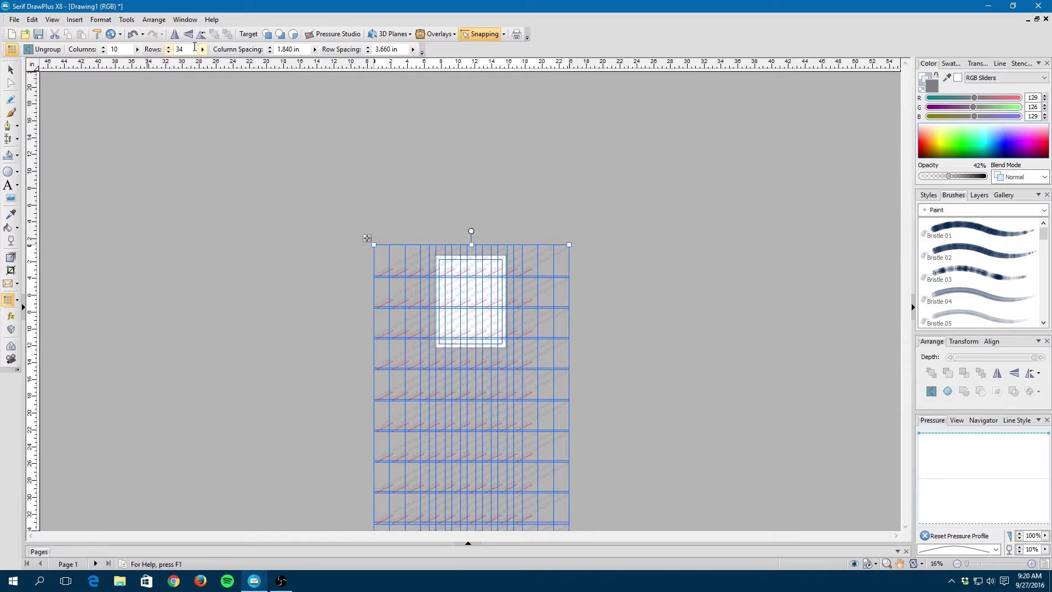
drag(195, 49, 168, 51)
text(10)
key(Return)
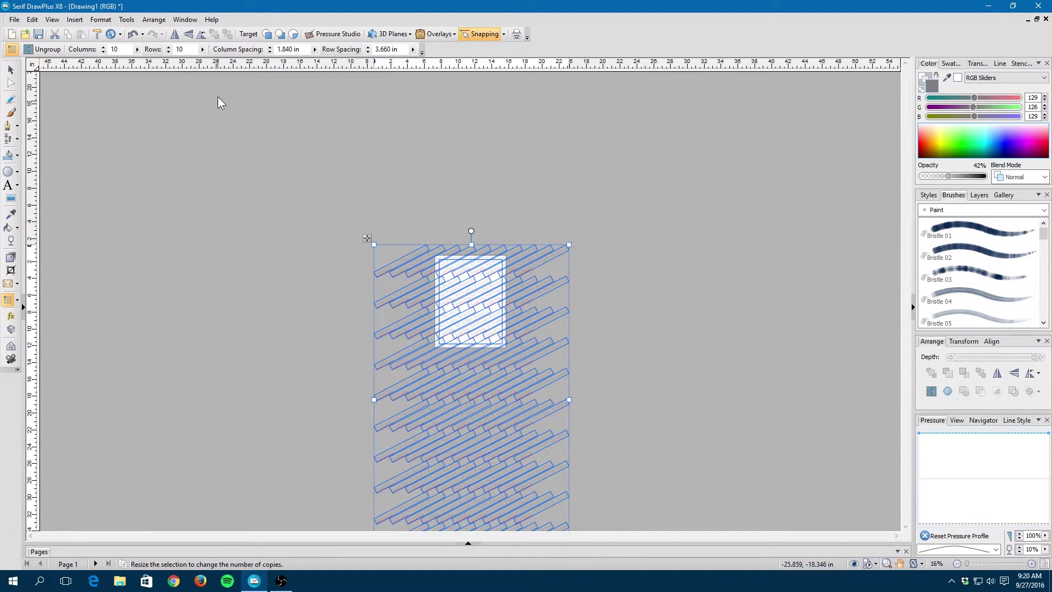
drag(183, 50, 162, 52)
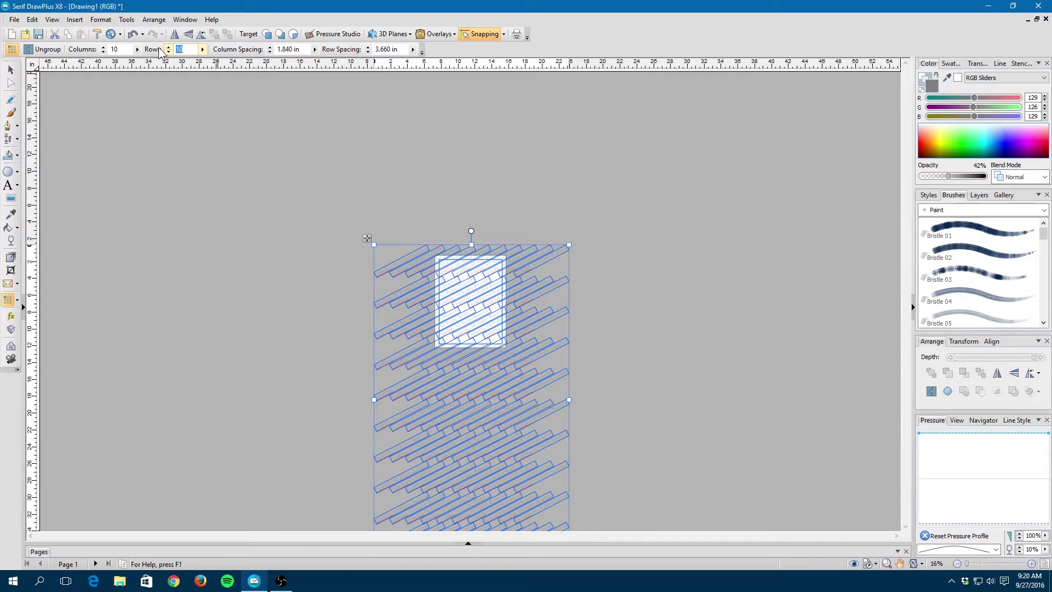
text(5)
key(Return)
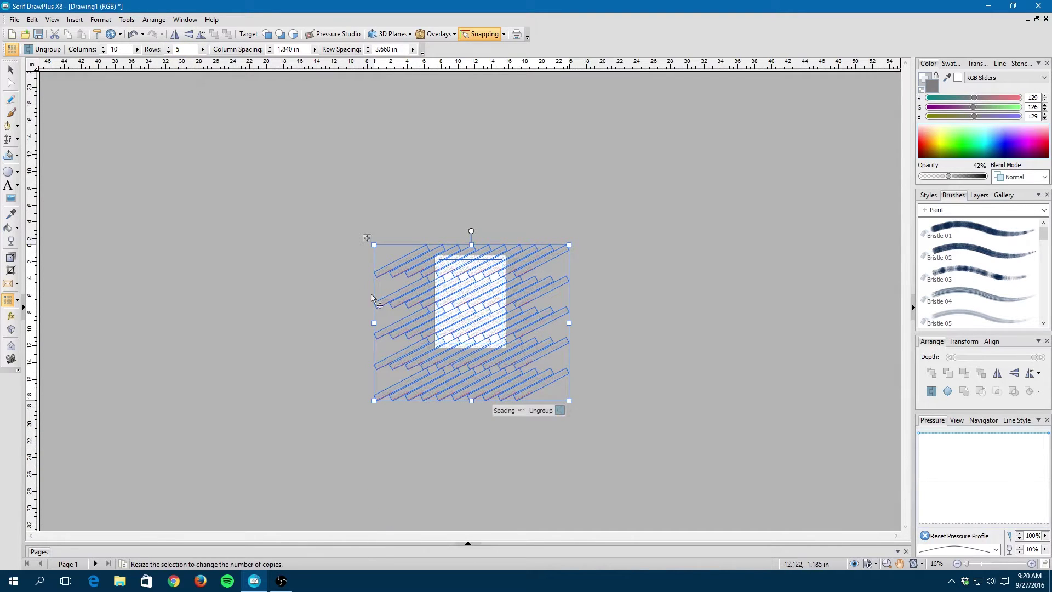
- Shrink the replicated grid's frame closer around the page, leaving 5 columns and 4 rows
click(512, 415)
drag(569, 401, 553, 380)
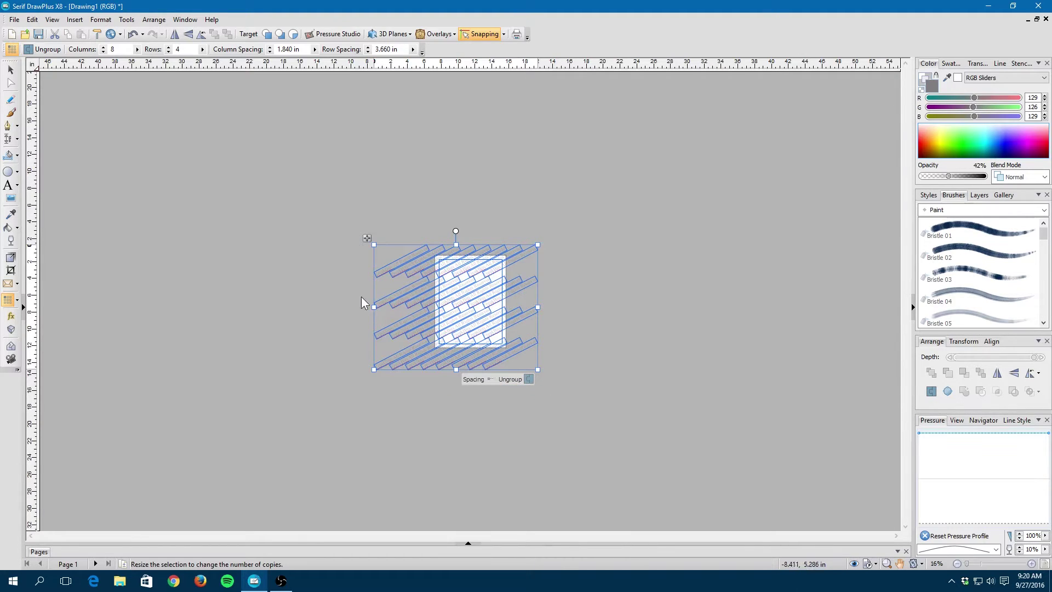
drag(373, 313, 418, 314)
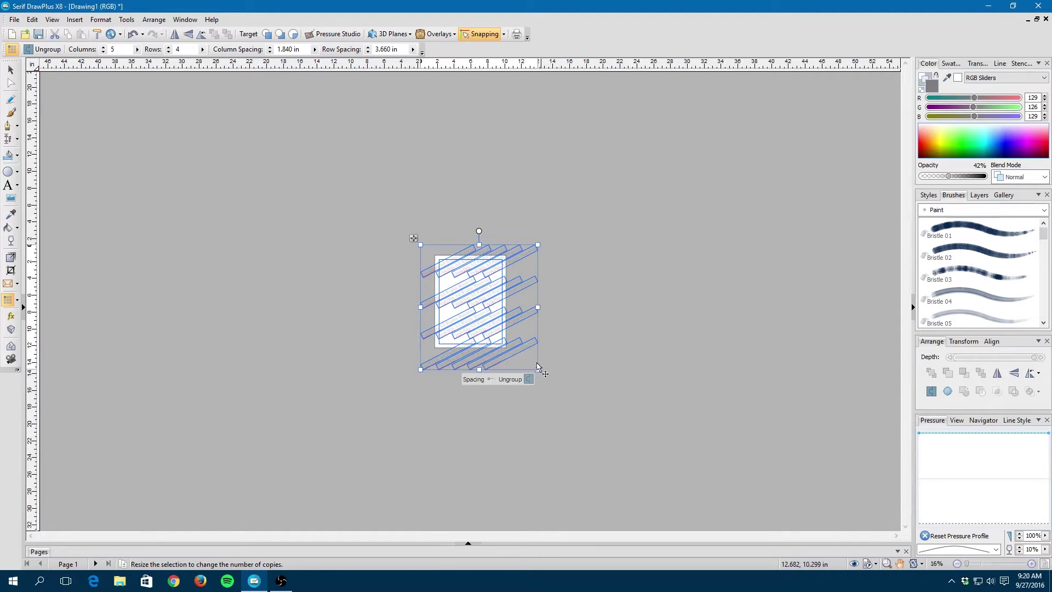
- Resize the grid in spacing mode to about 2.198 in column and 3.139 in row spacing, and return to replicate mode
click(490, 382)
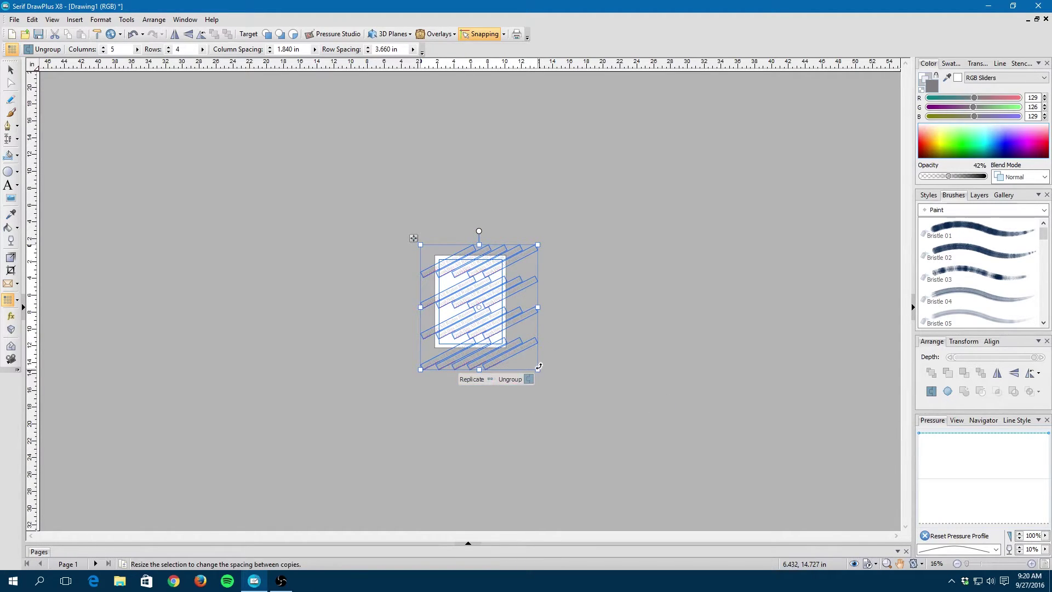
mouse_move(538, 371)
mouse_down()
mouse_move(602, 410)
mouse_move(551, 377)
mouse_move(529, 377)
mouse_move(528, 369)
mouse_move(564, 363)
mouse_move(551, 359)
mouse_up()
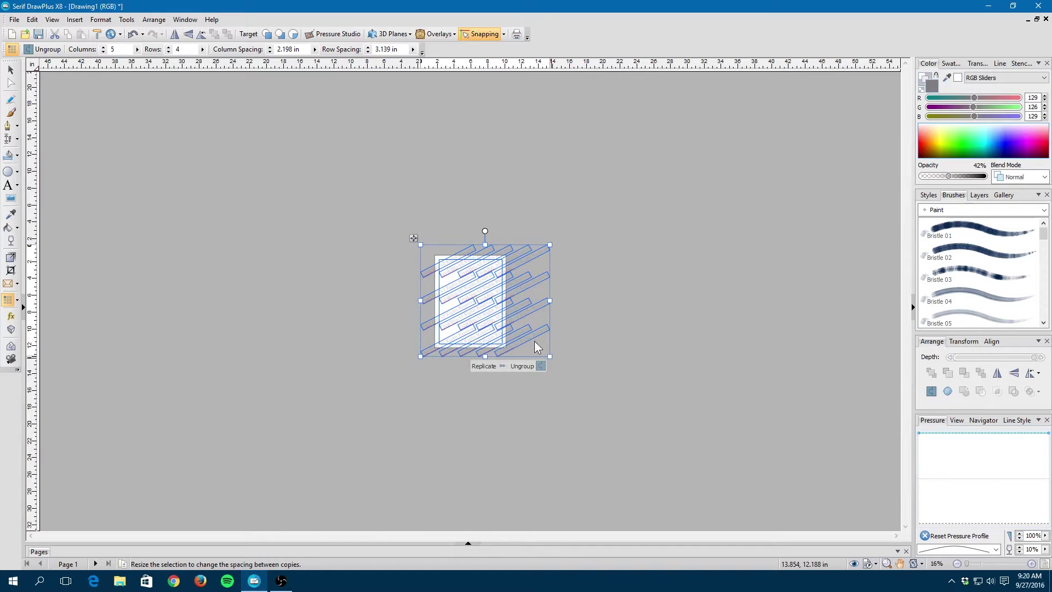
click(482, 367)
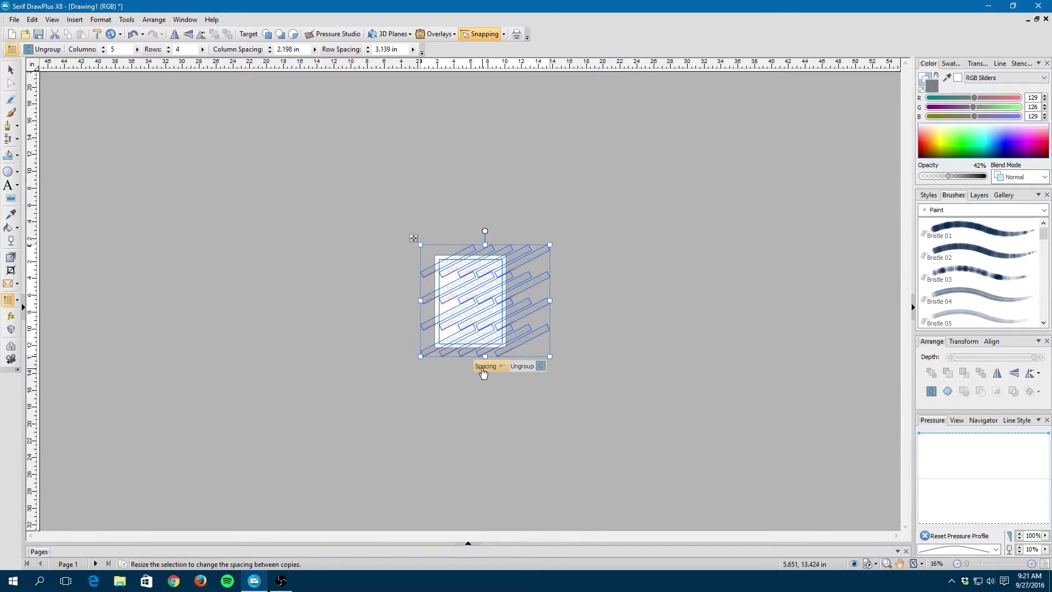